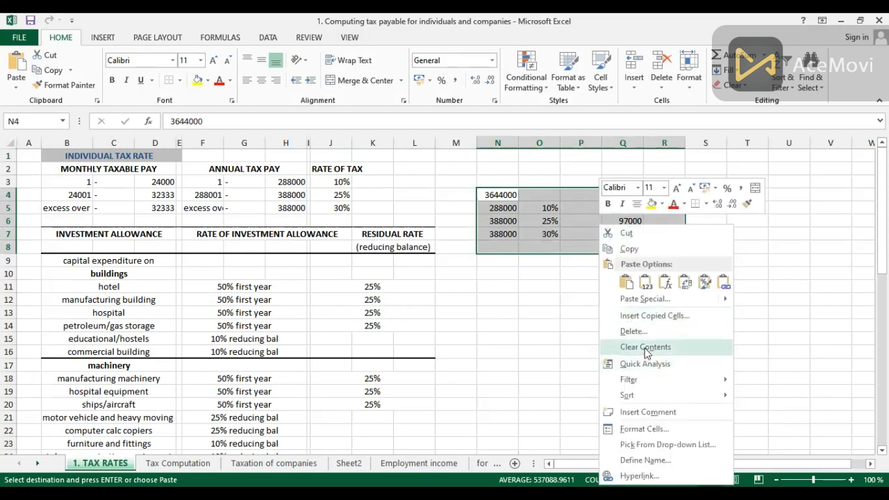
- Clear the contents of N4:R8 on the tax rates sheet and open the Tax Computation sheet
left_click(644, 347)
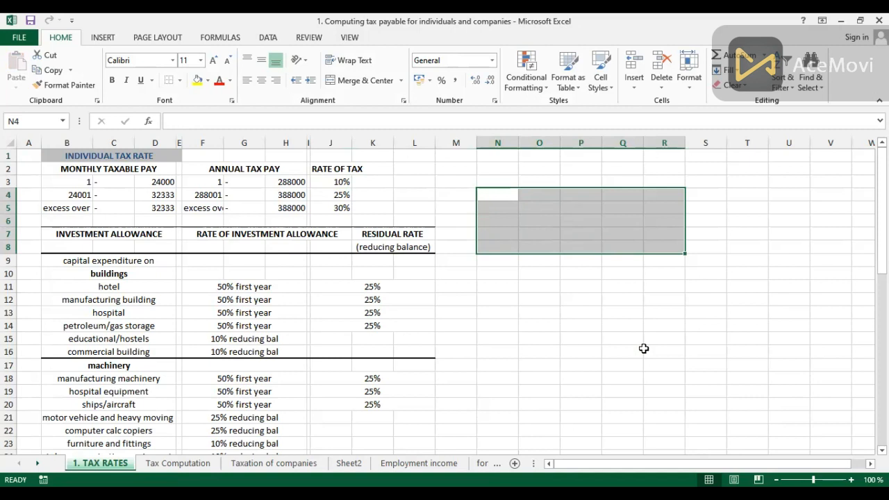
left_click(186, 470)
left_click(343, 387)
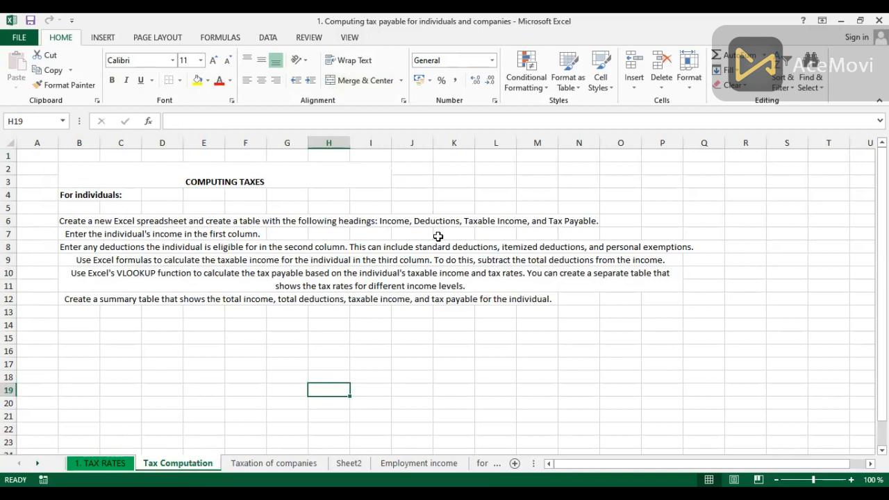
- View the Taxation of companies sheet and delete the blank Sheet2 from the workbook
left_click(287, 463)
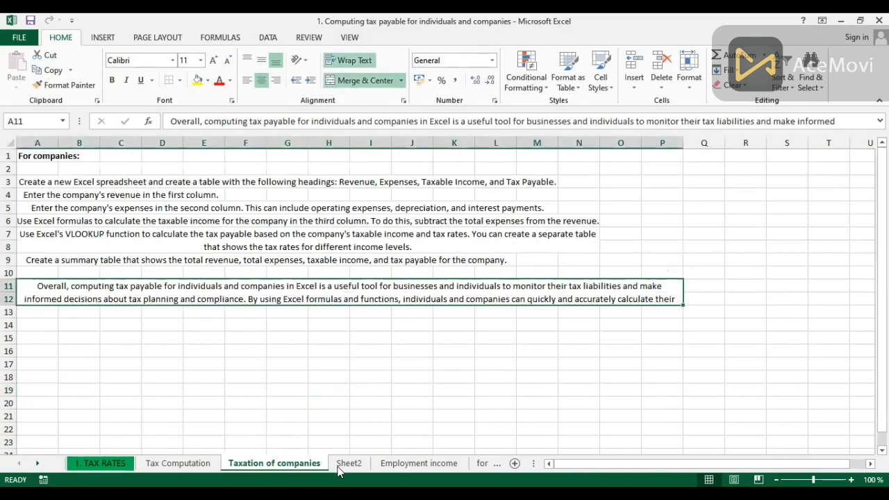
left_click(340, 463)
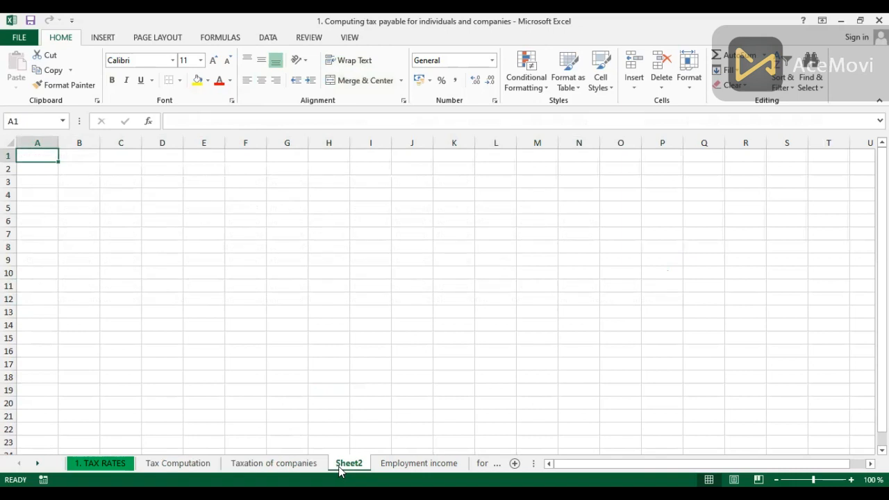
right_click(340, 465)
left_click(370, 331)
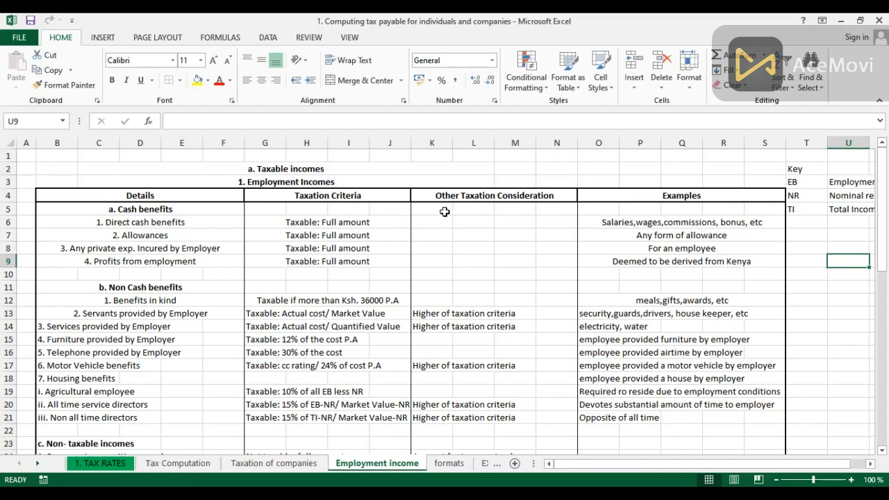
- Examine the Employment income sheet's taxation criteria, from cash benefits through deductions, dividends and interests down to reliefs
left_click_drag(174, 289, 165, 232)
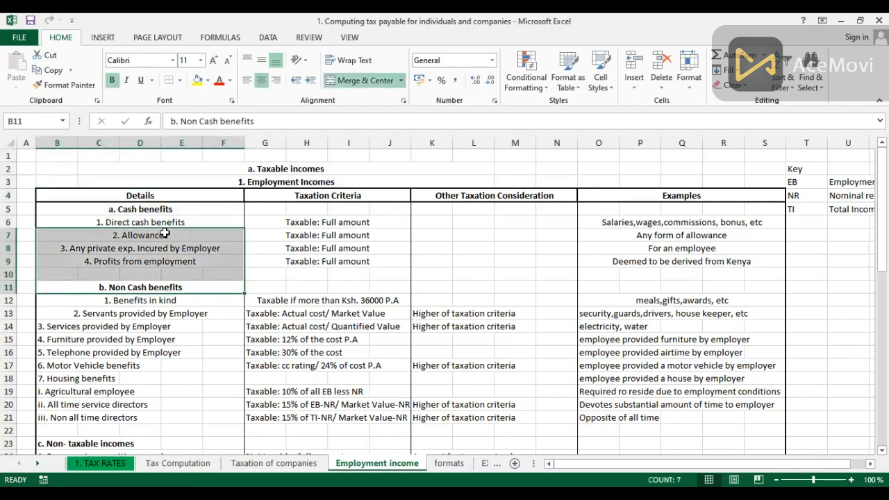
left_click(164, 234)
double_click(164, 233)
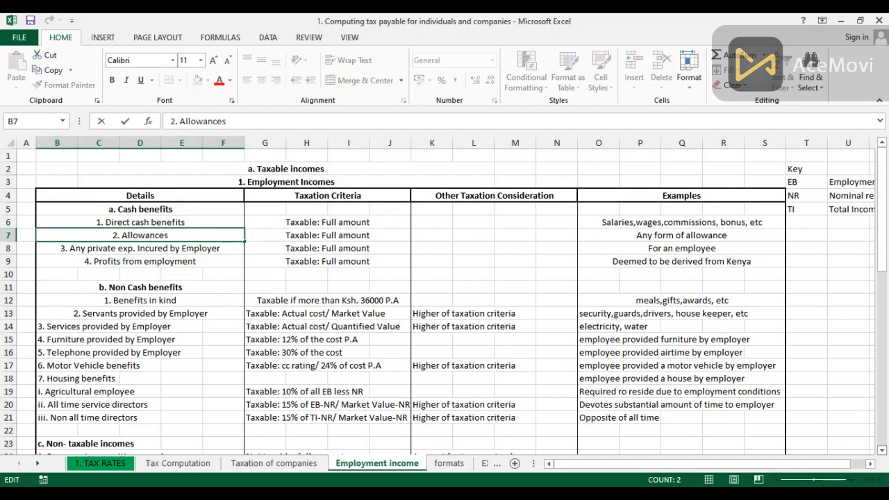
scroll(445, 302, "down", 2)
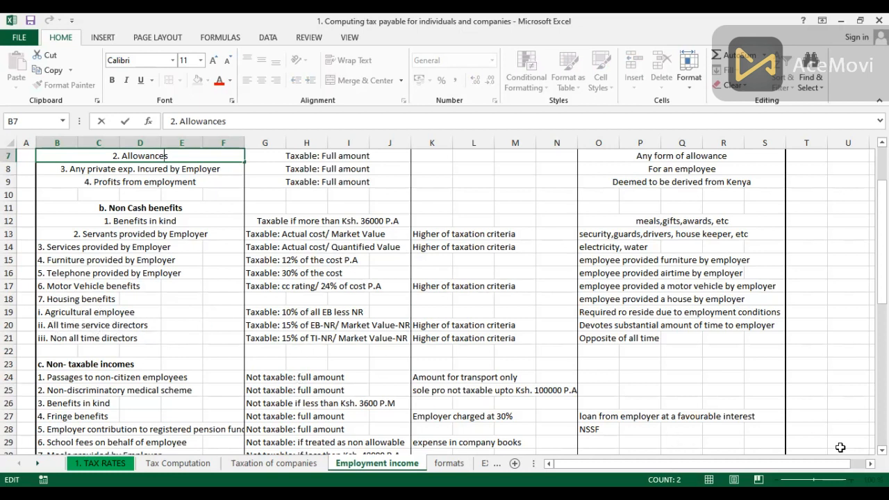
scroll(166, 156, "down", 3)
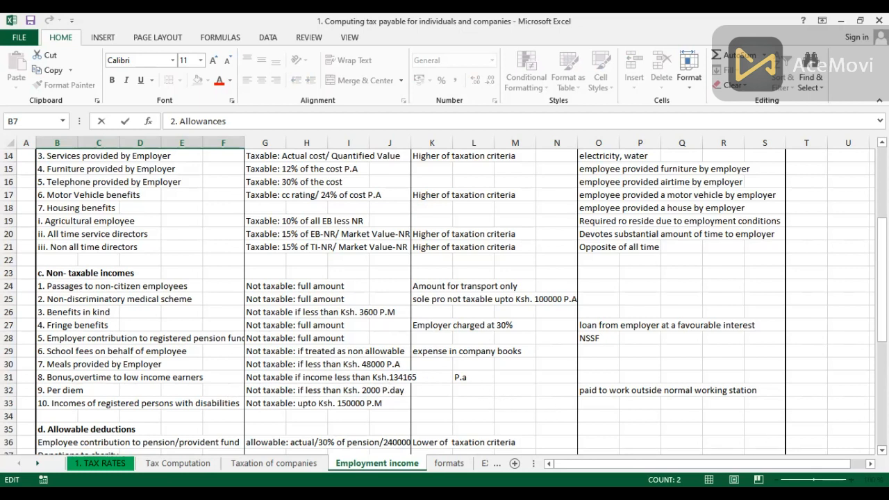
scroll(445, 302, "down", 3)
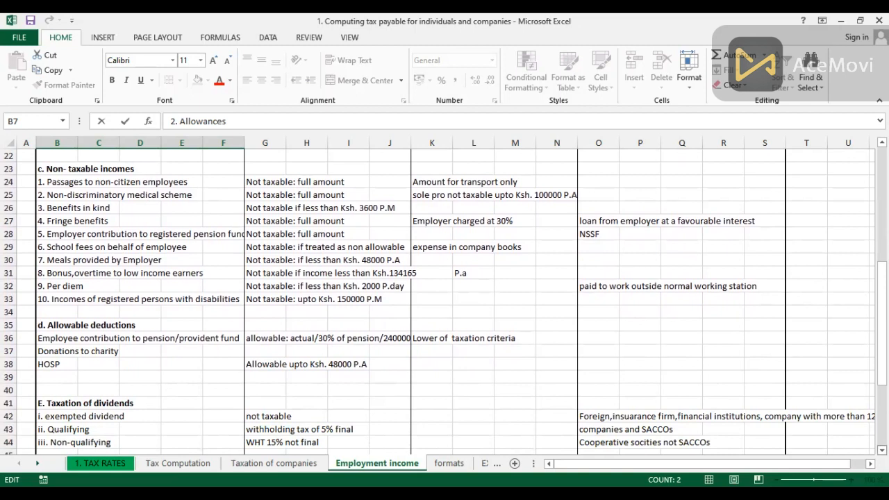
scroll(444, 299, "down", 2)
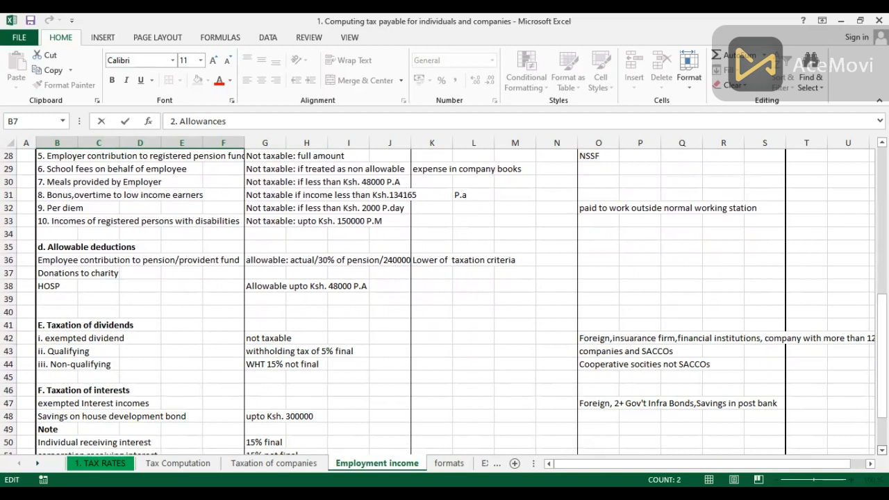
scroll(445, 302, "down", 2)
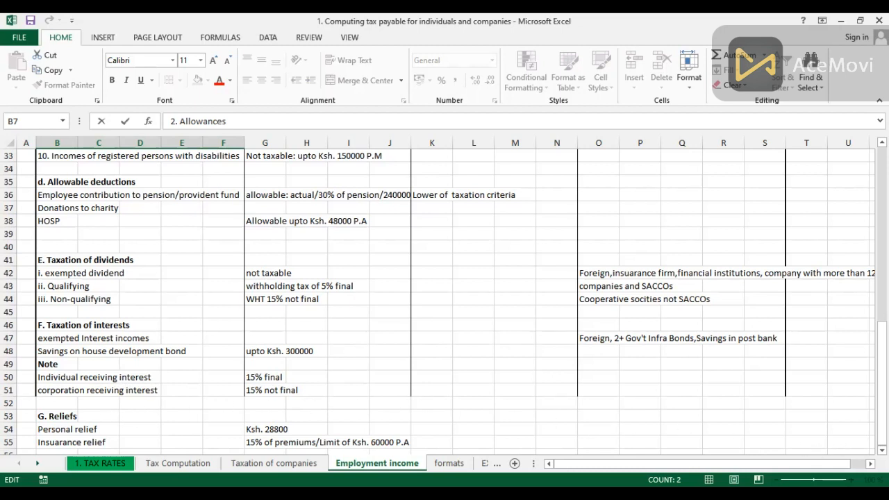
scroll(445, 302, "down", 2)
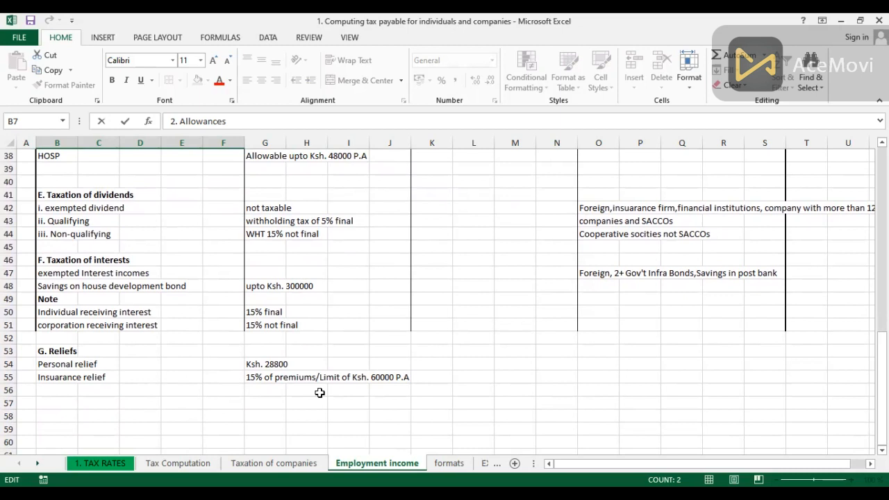
- Look over the formats sheet and view the EX.1 exercise from its beginning
left_click(442, 463)
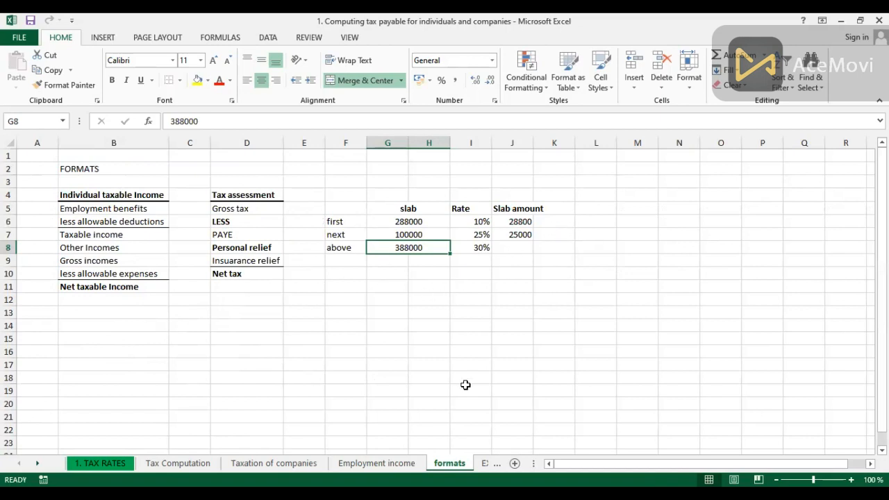
left_click(484, 463)
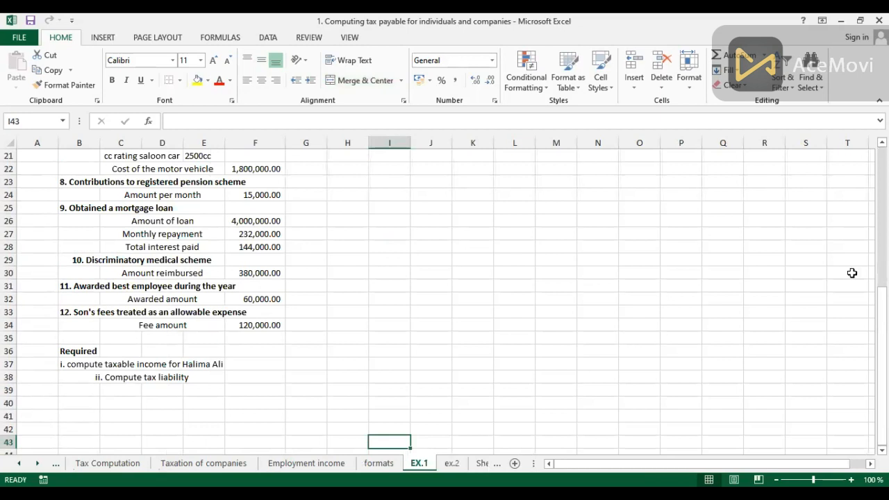
scroll(444, 301, "up", 4)
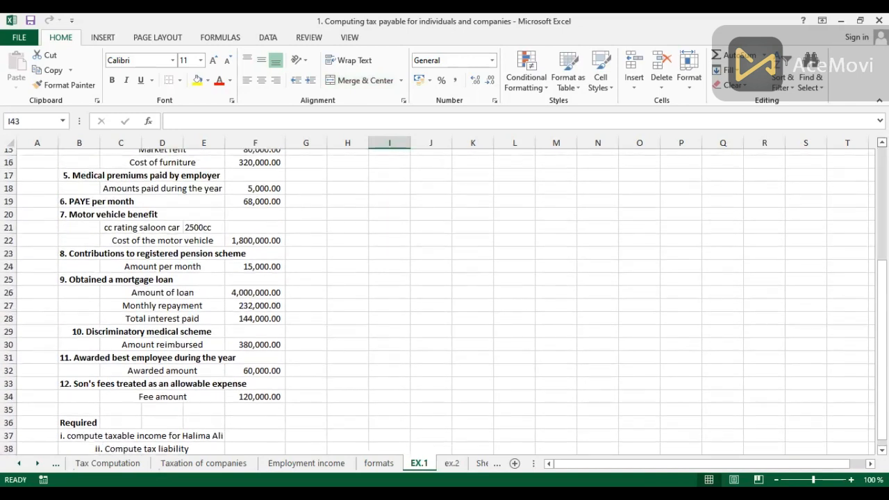
scroll(444, 301, "up", 3)
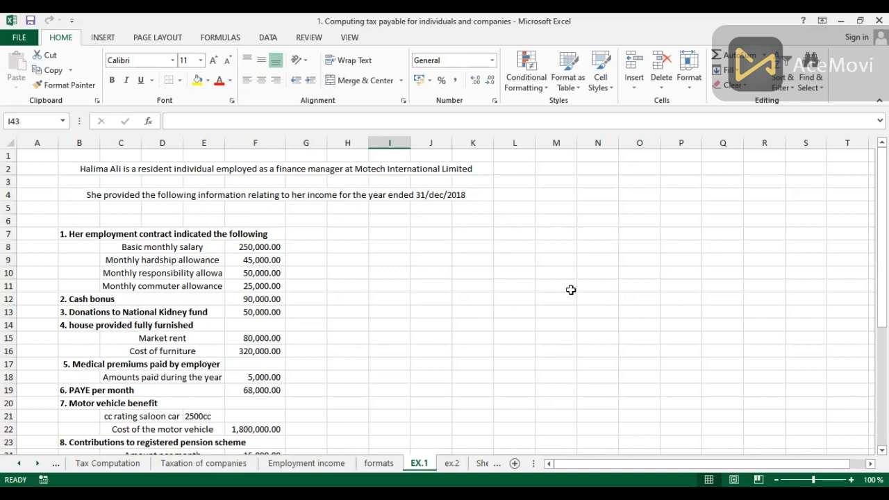
- Enter the individual's full name in bold capitals in J7 as the title of the computation
left_click(435, 234)
key("ctrl+b")
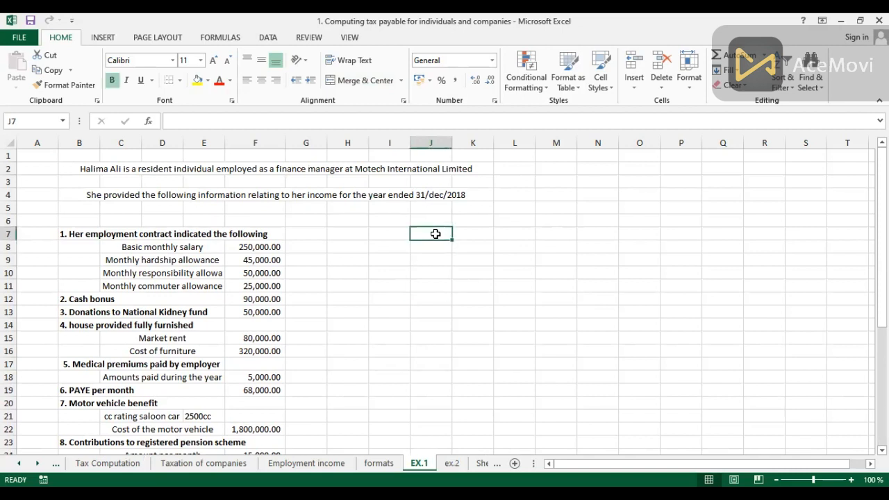
type("HALI")
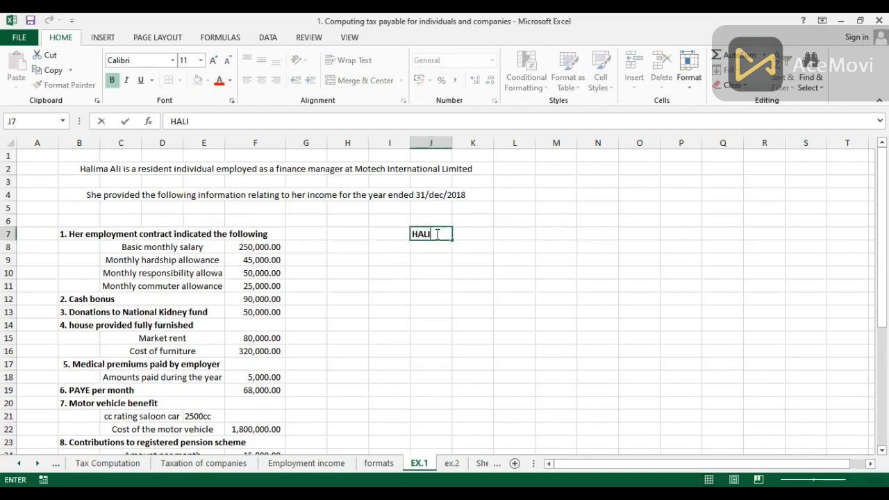
type("MA ALI")
key("Return")
- Add the bold subtitle "Computation of taxable income" in J8
type("C")
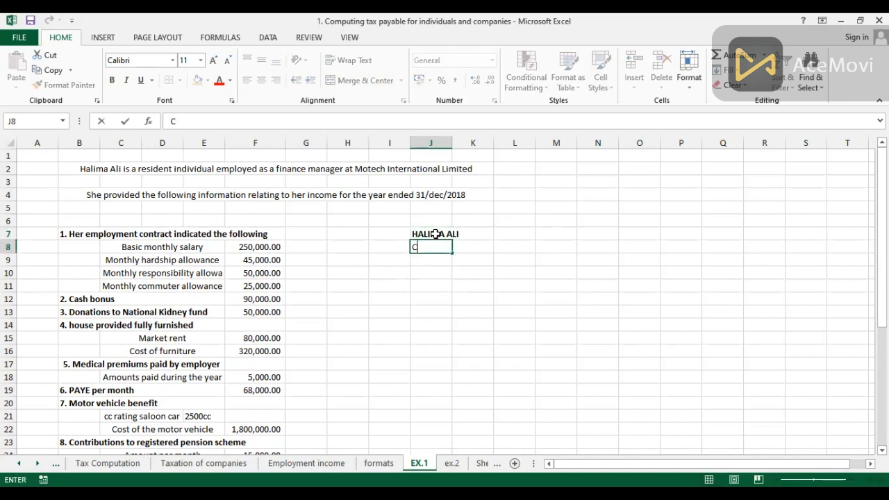
type("omputation")
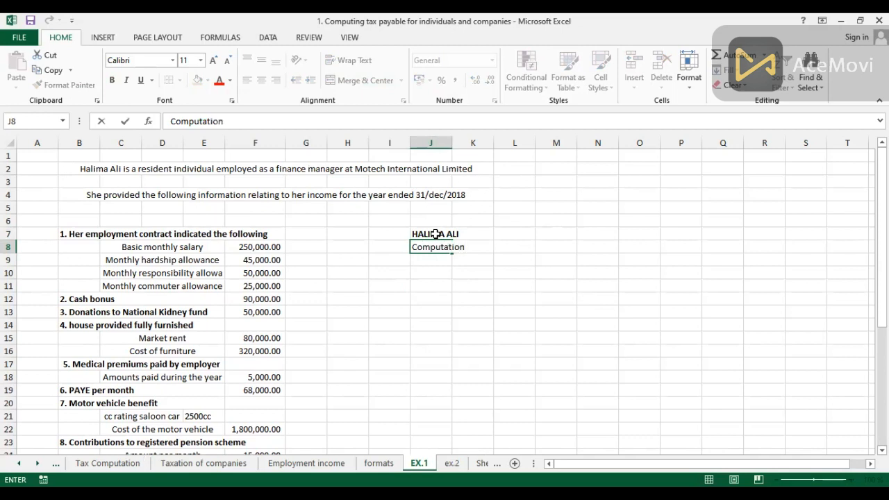
type(" of taxable")
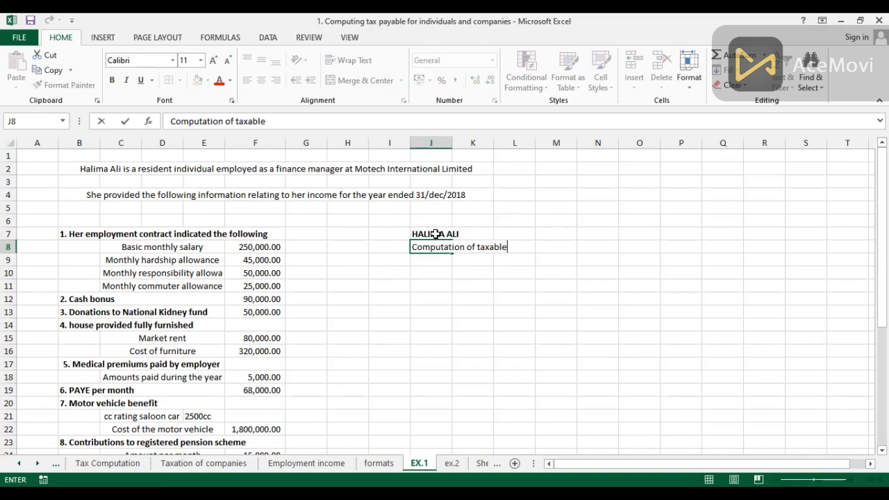
type(" income")
key("Return")
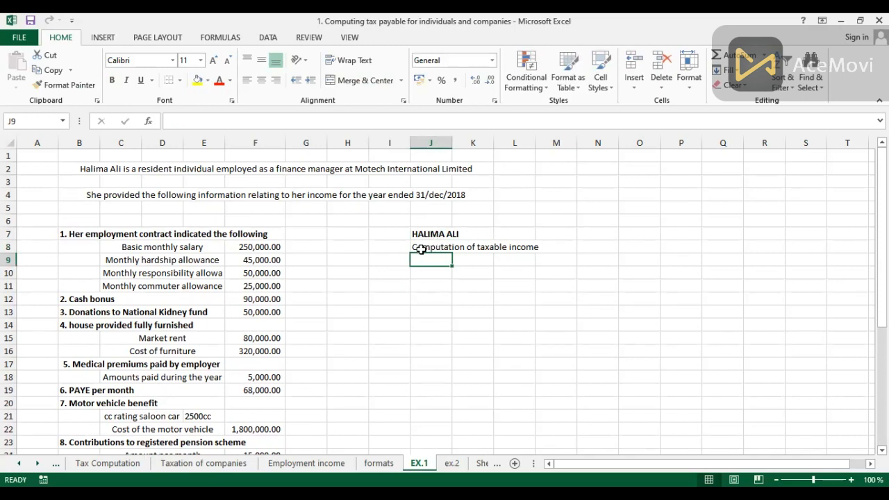
left_click(420, 249)
key("ctrl+b")
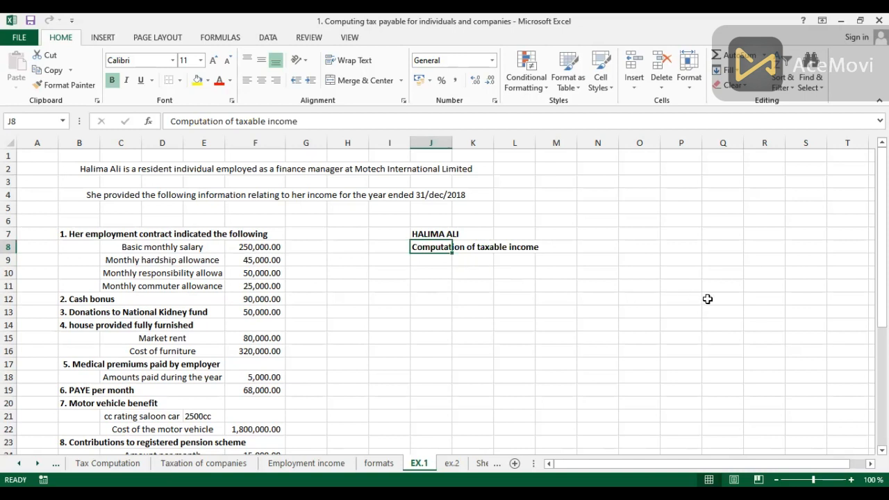
- Enter the column headings Details in J9, Computations in L9 and Amounts in O9
left_click(425, 259)
type("DE")
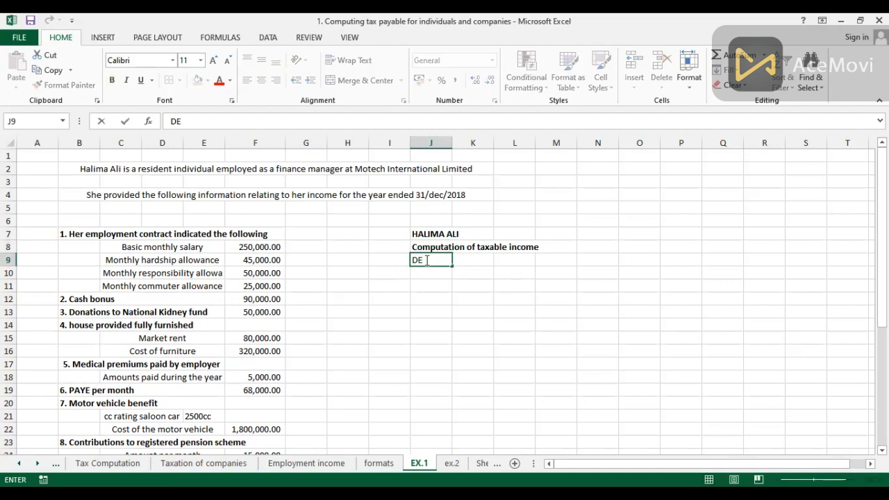
key("BackSpace")
type("etails")
key("Tab")
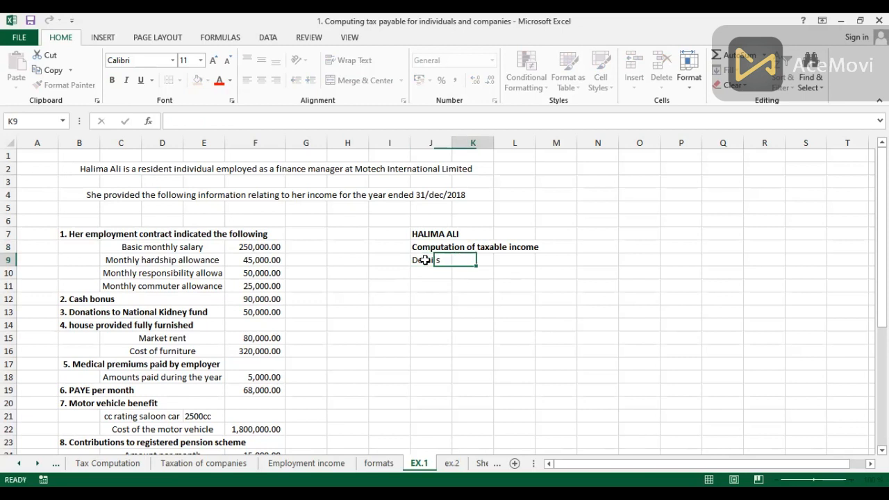
key("Tab")
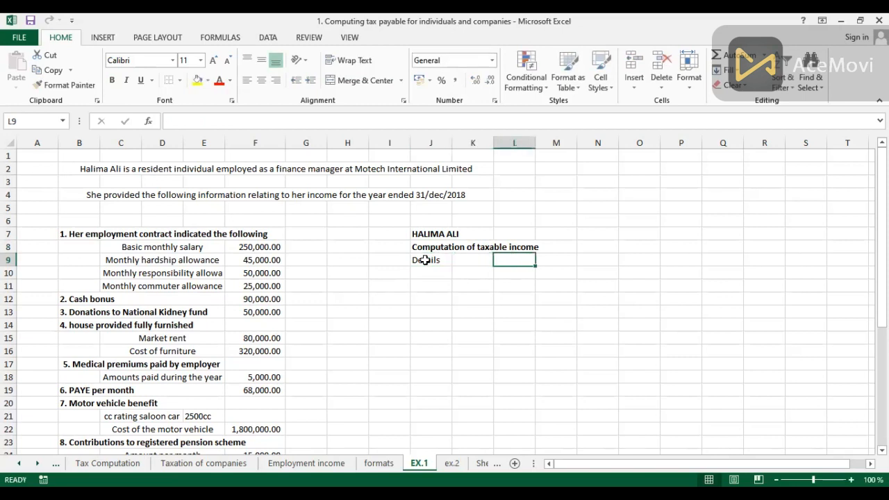
type("Computat")
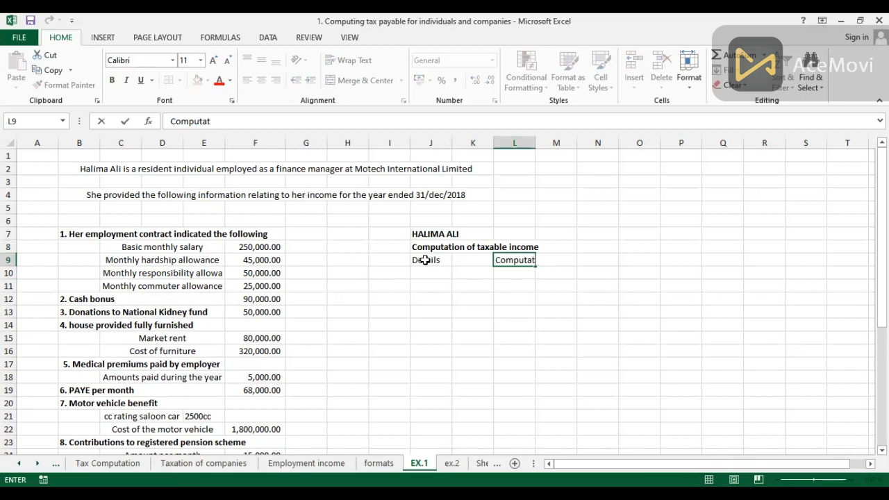
type("ions")
key("Right")
key("Right")
key("Right")
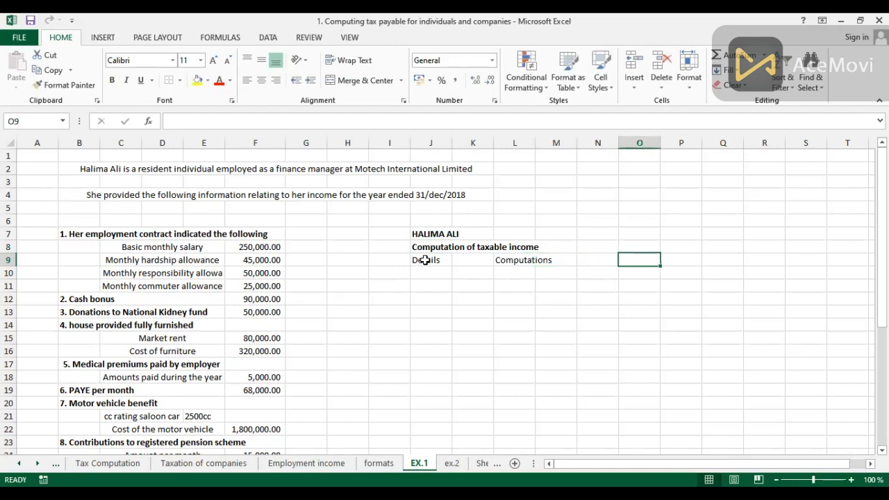
type("Amounts")
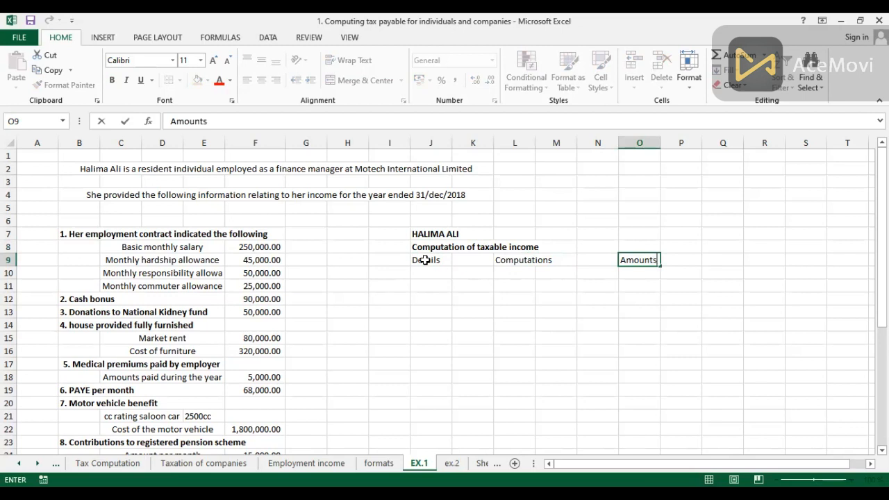
key("Return")
- Make the heading row J9:O9 bold and give it a thick bottom border
left_click_drag(425, 259, 626, 260)
key("ctrl+b")
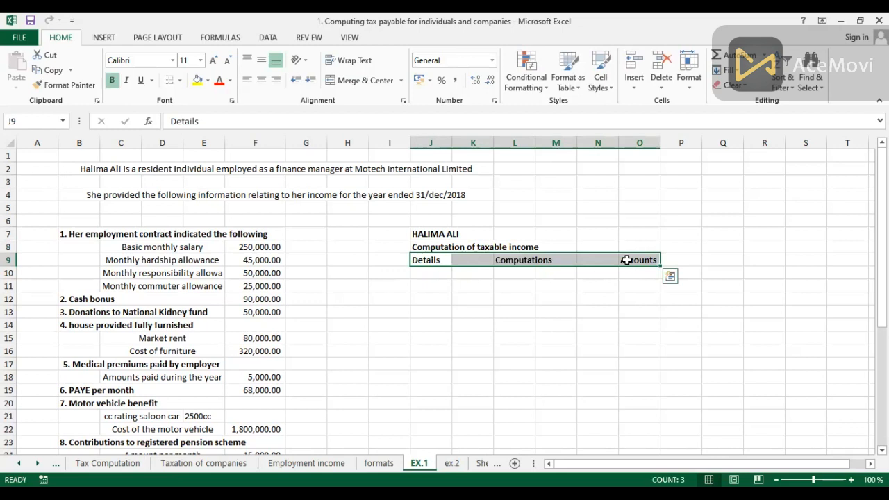
key("alt+h")
key("b")
key("h")
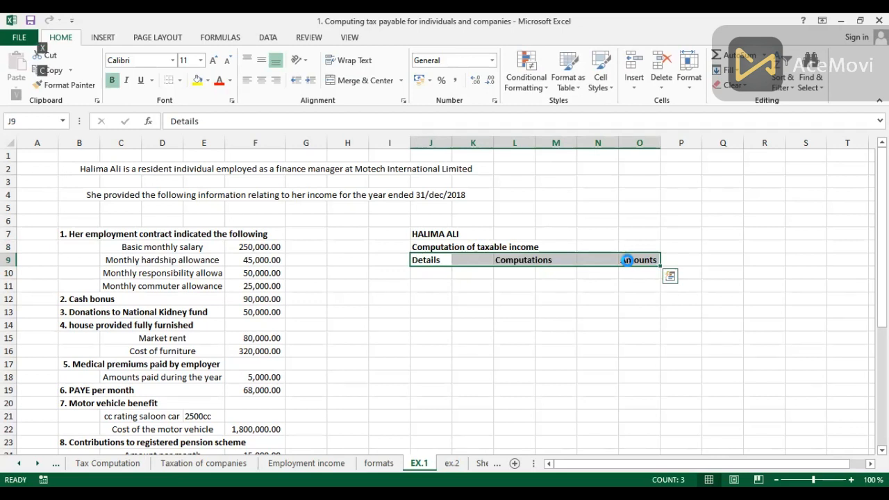
left_click(497, 298)
- Merge and center the Details heading across J9:K9
left_click(421, 259)
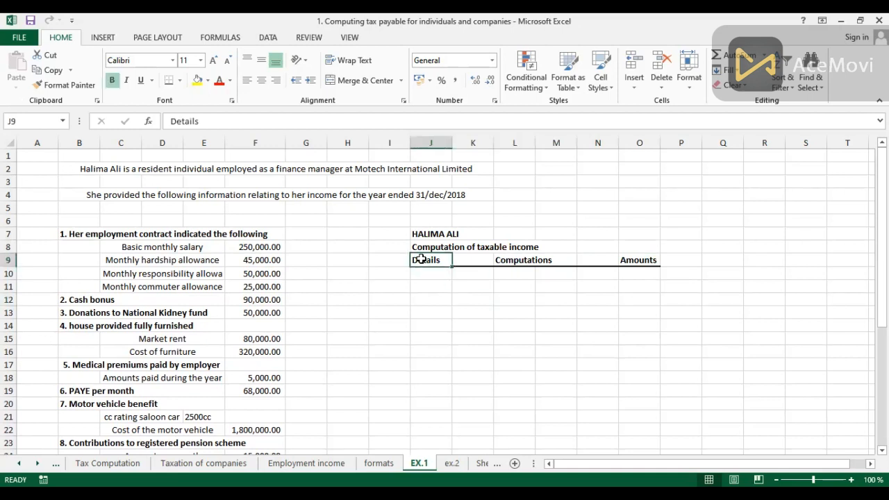
left_click_drag(421, 259, 464, 258)
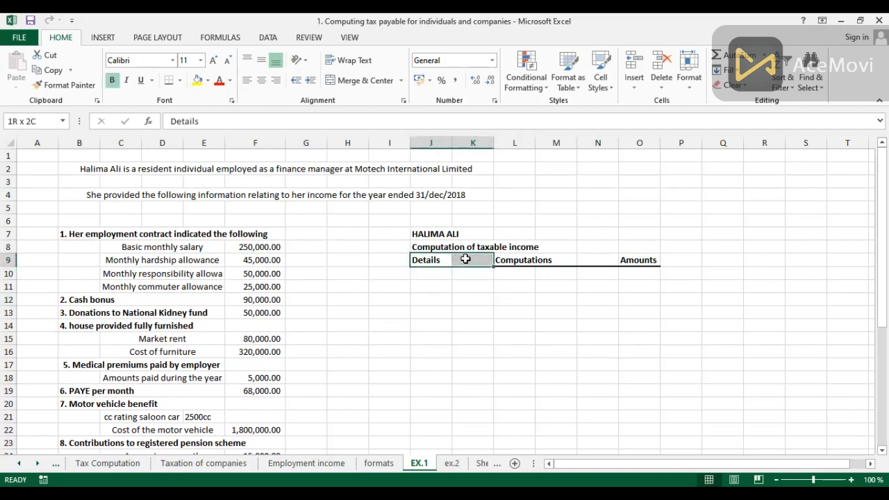
left_click(359, 82)
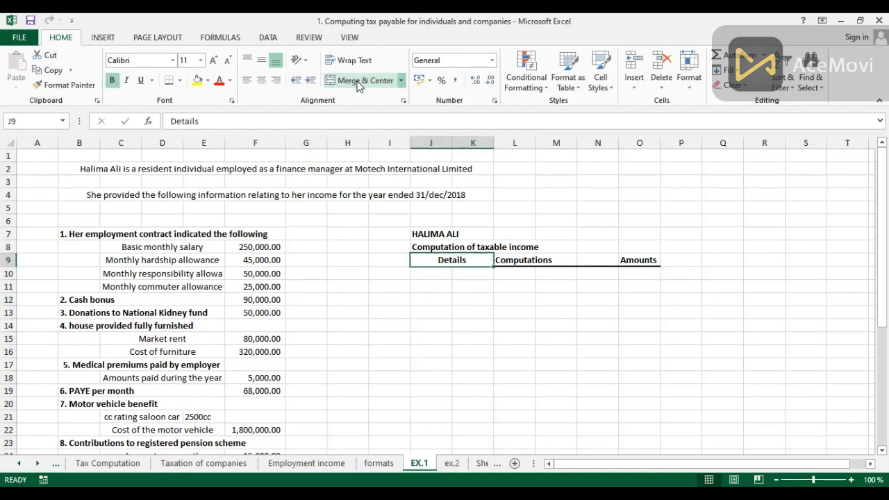
- Merge and center the Computations heading across L9:N9
left_click(508, 259)
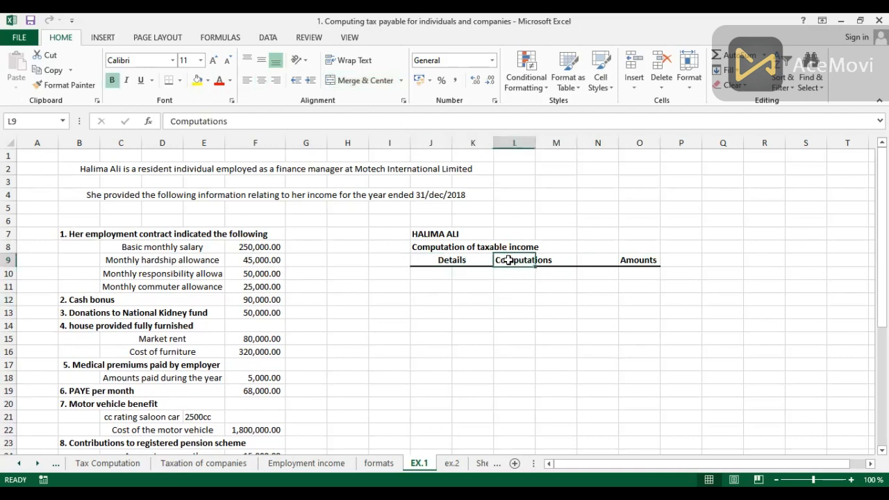
left_click(539, 298)
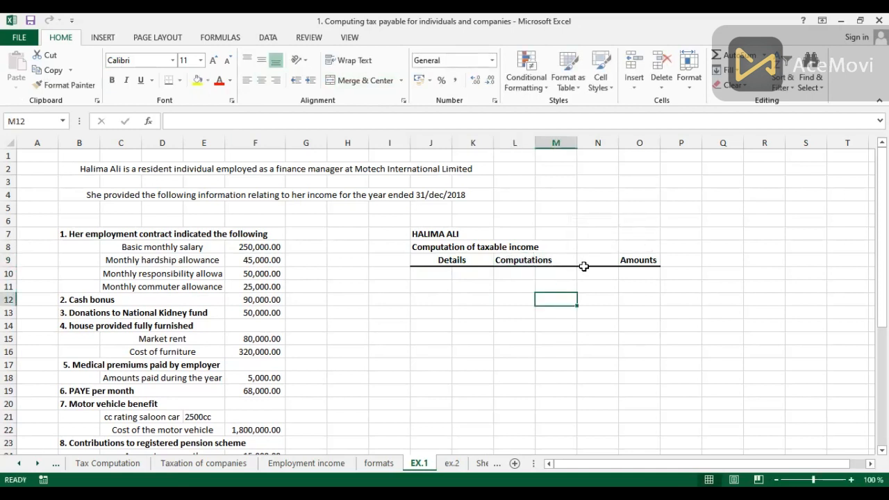
left_click(510, 259)
left_click_drag(510, 260, 590, 258)
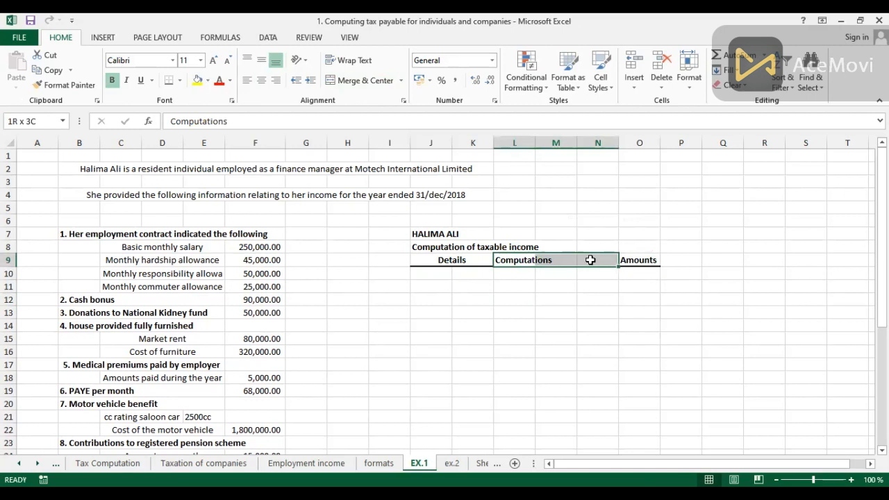
left_click(365, 81)
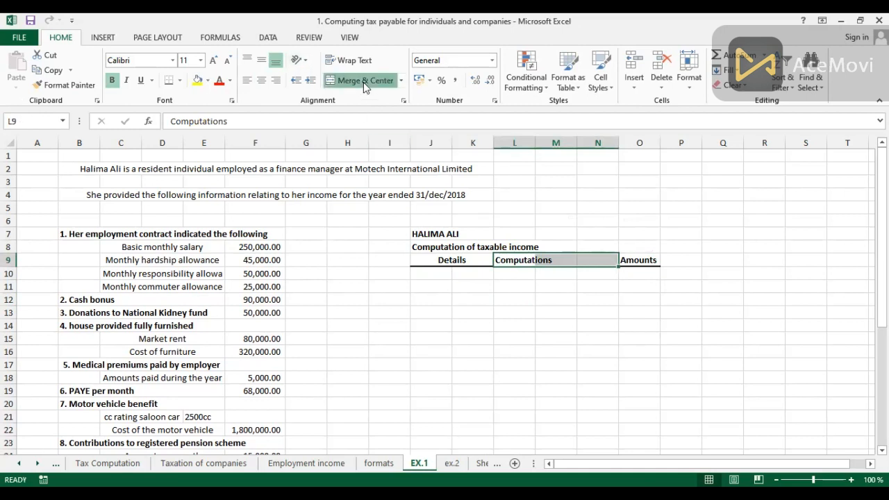
- Merge and center the Amounts heading across O9:P9 and extend the thick bottom border beneath it
left_click(629, 261)
left_click_drag(629, 260, 672, 267)
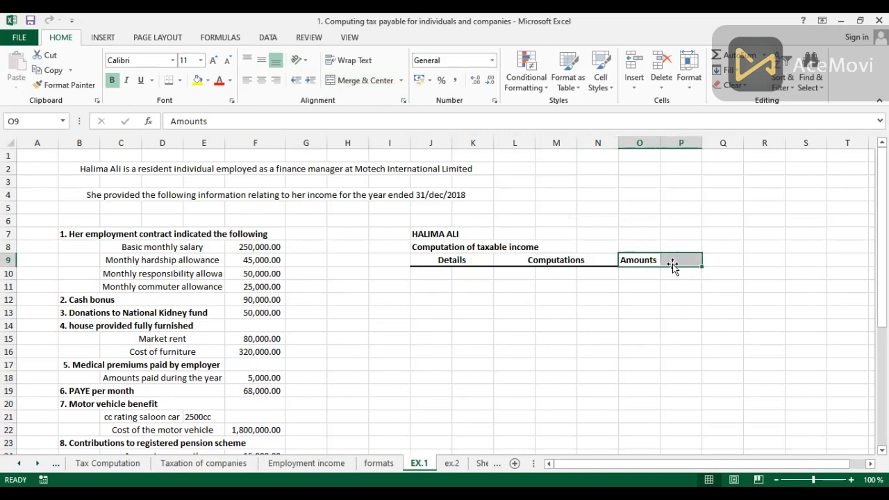
left_click(366, 80)
left_click(478, 338)
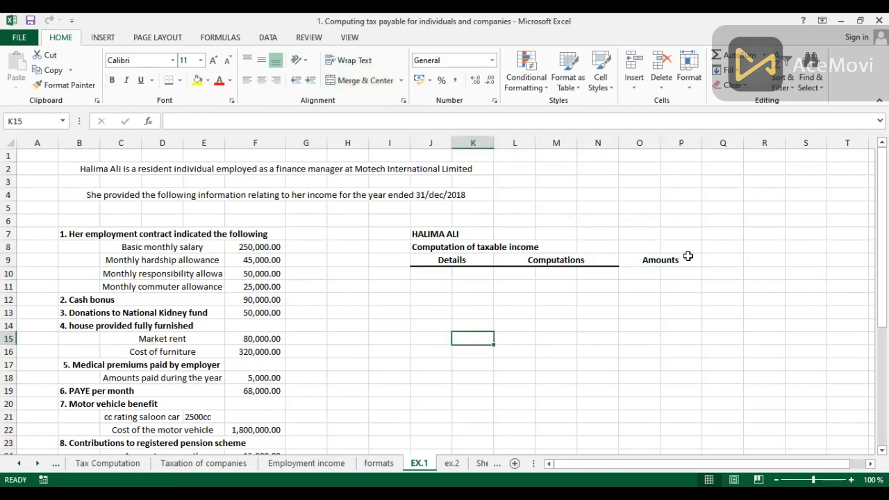
left_click(665, 258)
key("alt+h")
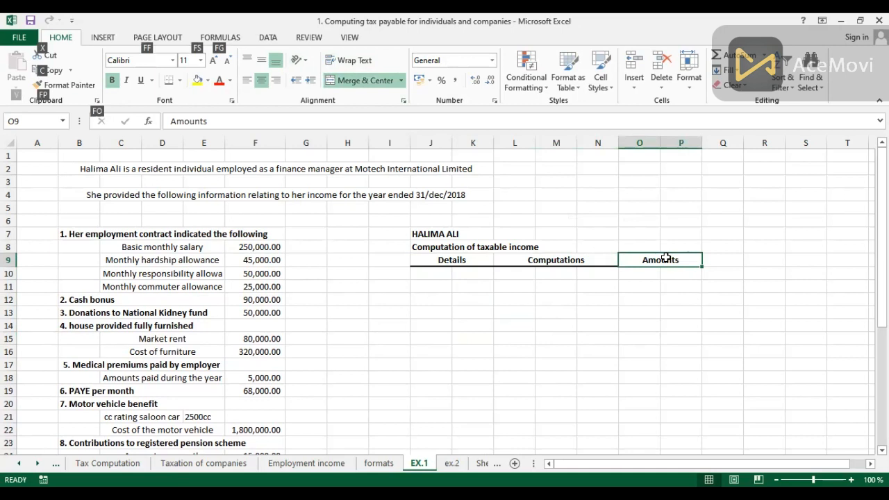
key("Escape")
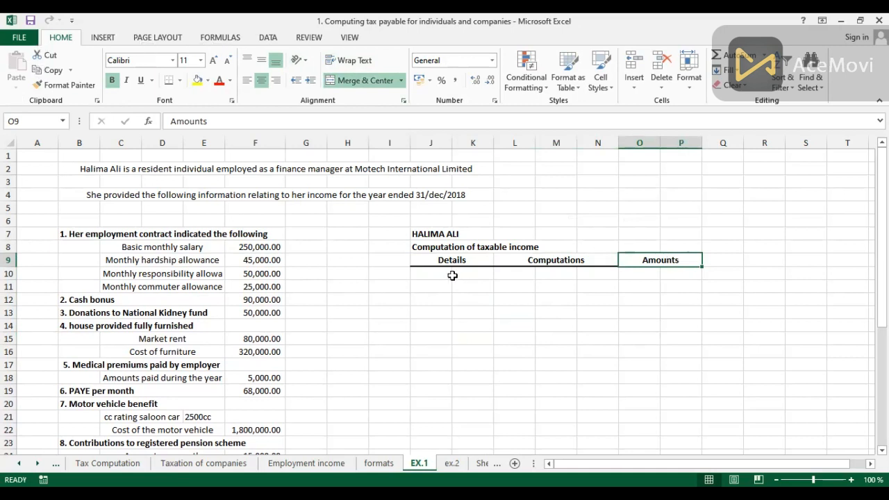
- Enter the row labels Taxable Incomes in J10 and Basic salary in J11
left_click(424, 275)
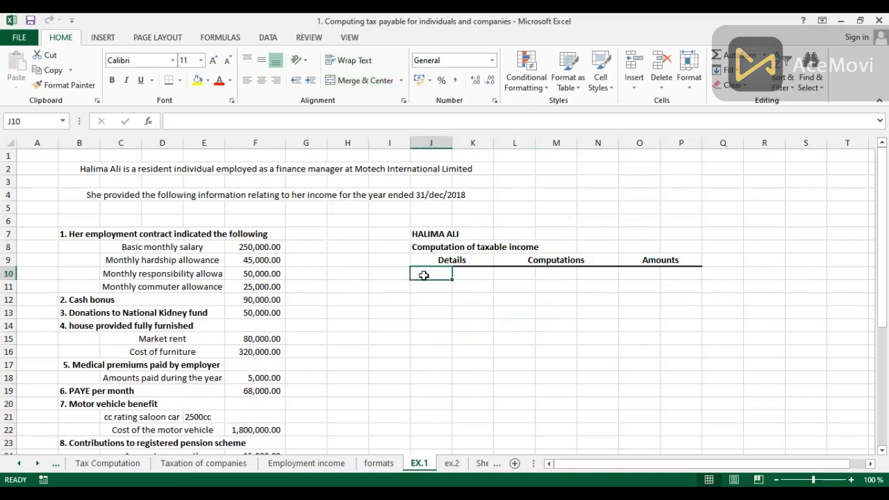
type("T")
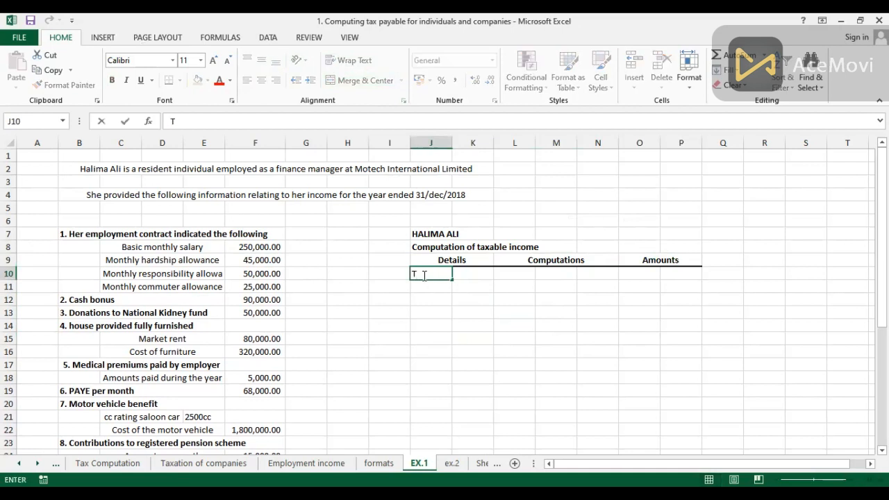
type("axable Incomes")
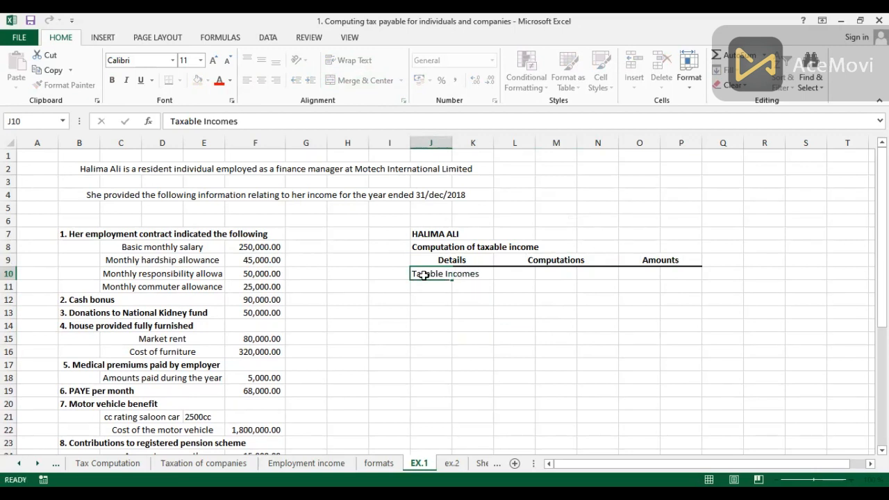
key("Return")
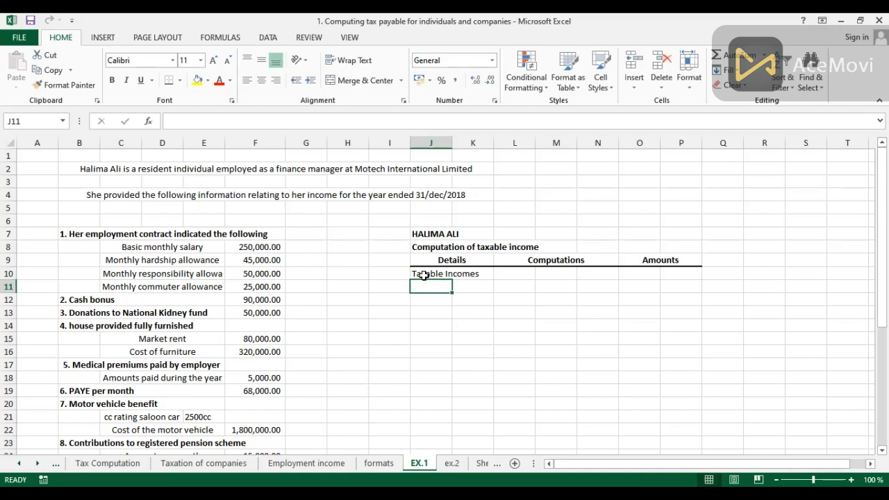
type("Basic salary")
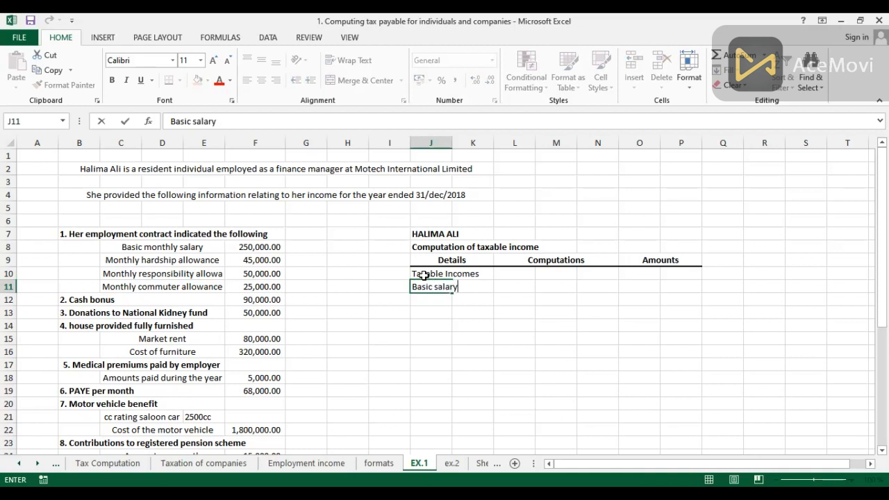
- Enter 12 in L11 and compute the annual basic salary in M11 with the formula =L11*F8
left_click(509, 287)
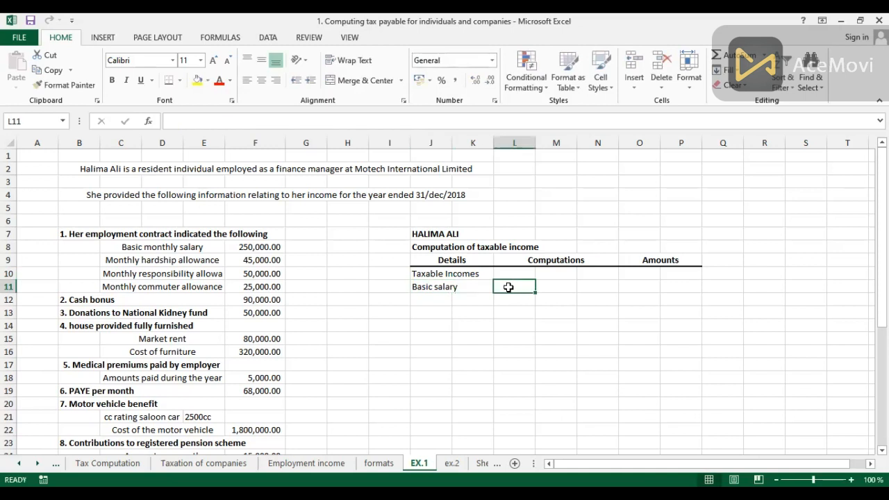
type("12")
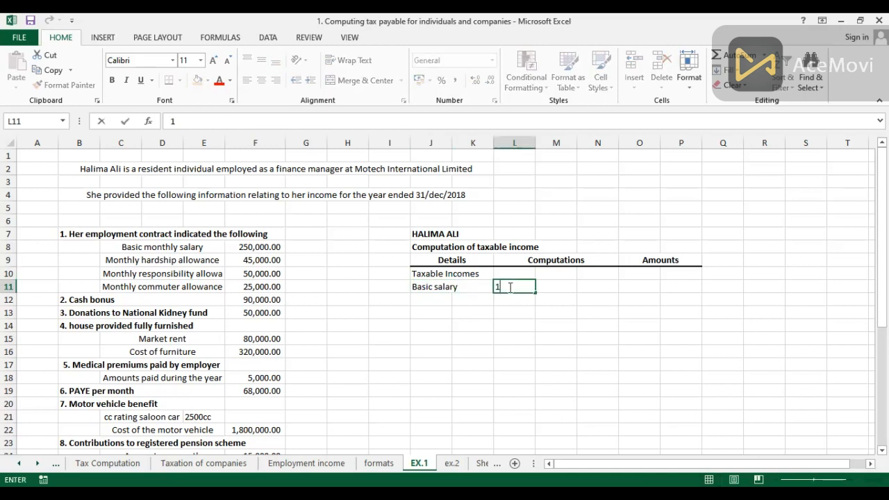
key("Tab")
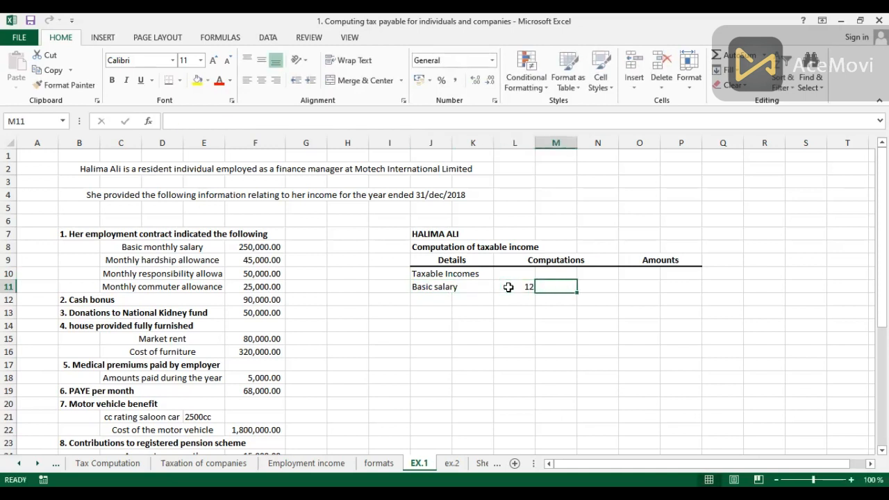
key("Tab")
key("Tab")
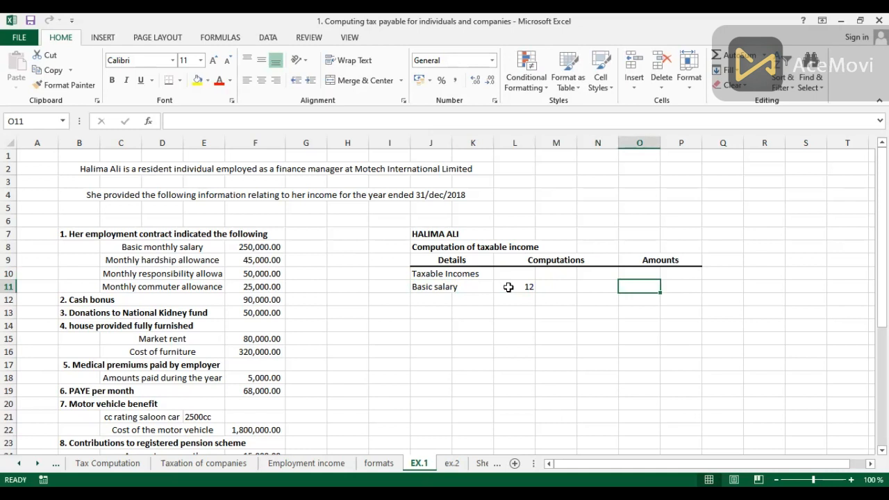
left_click(551, 286)
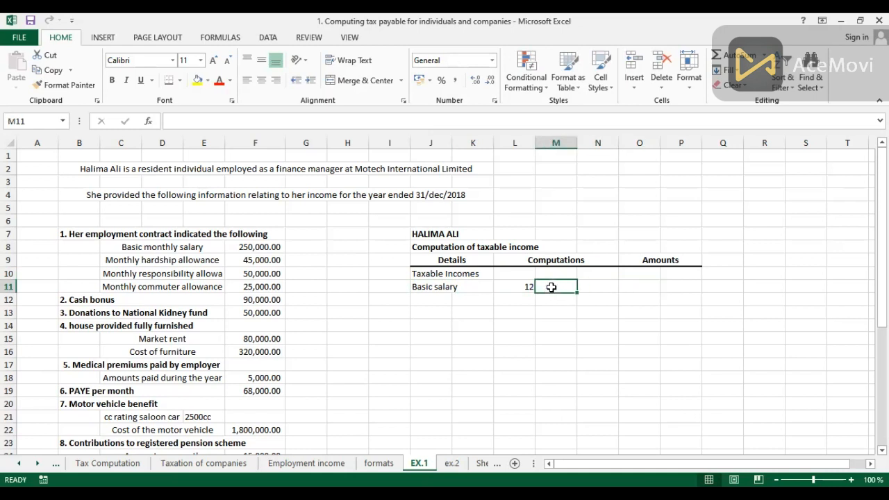
type("=")
left_click(521, 287)
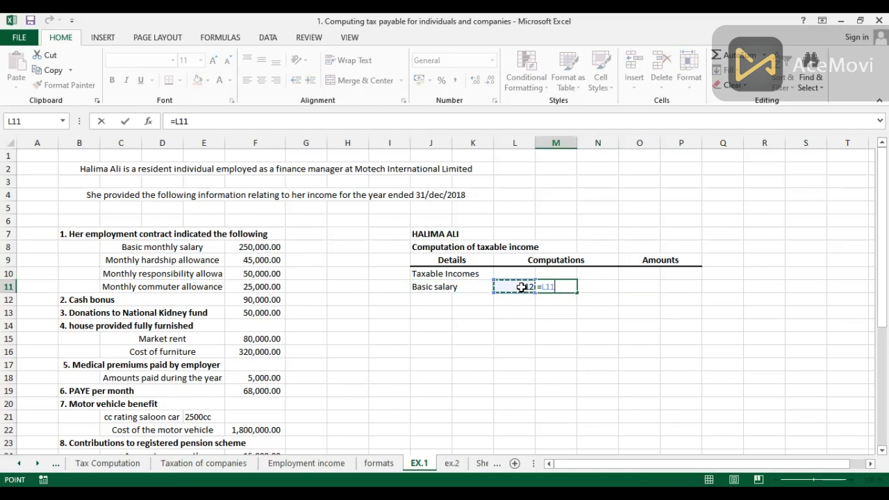
type("*")
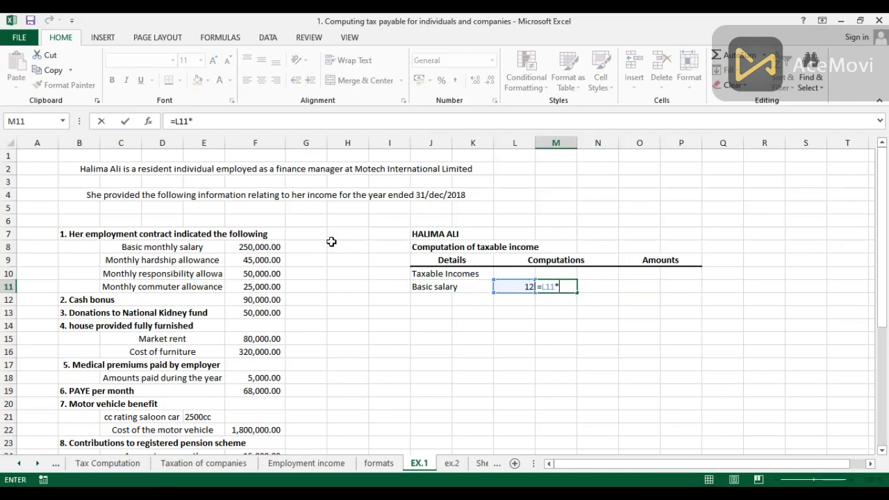
left_click(257, 247)
key("ctrl+Return")
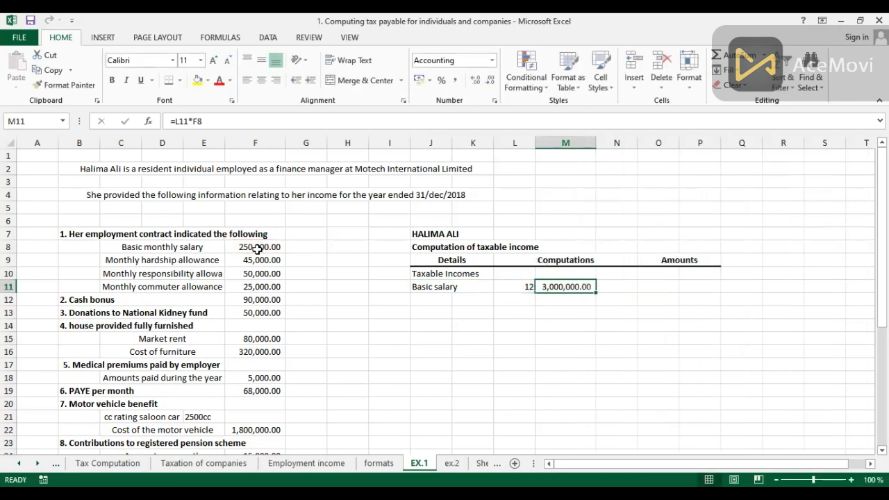
- Carry the annual basic salary from M11 into the Amounts column at O11 with a cell reference
left_click(651, 287)
type("=")
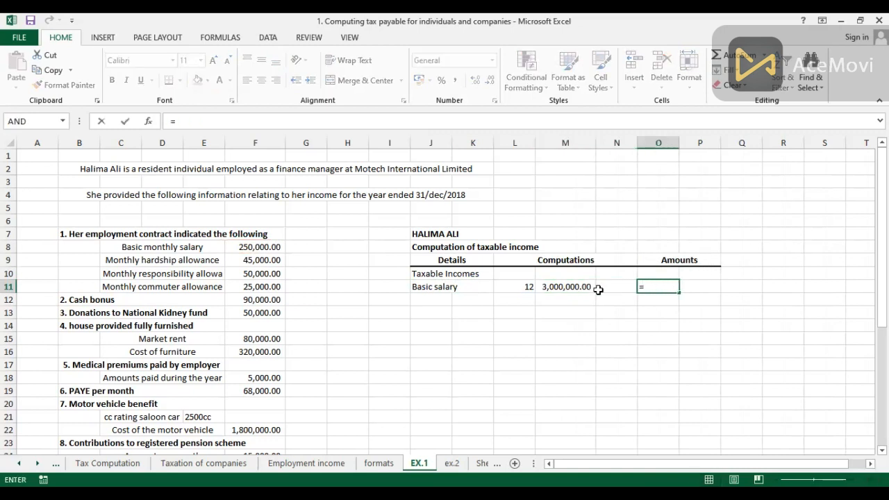
left_click(548, 287)
key("Return")
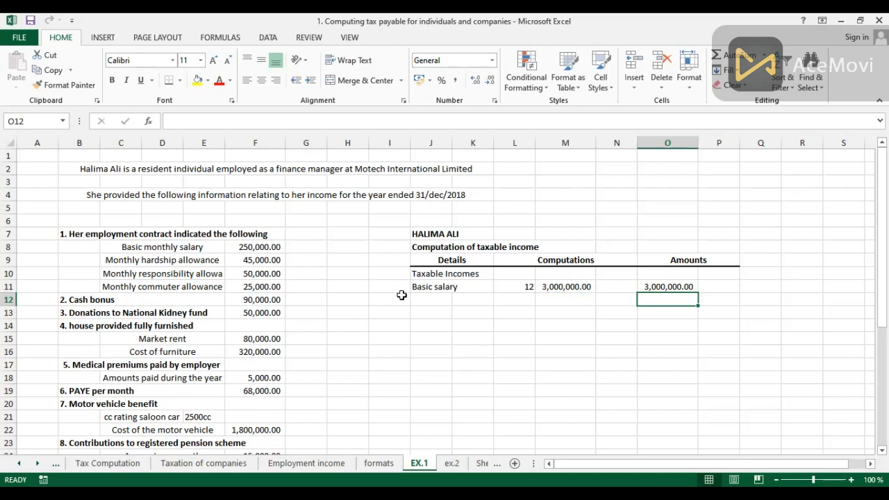
- Add the row label Allowances in J12 below Basic salary
left_click(429, 295)
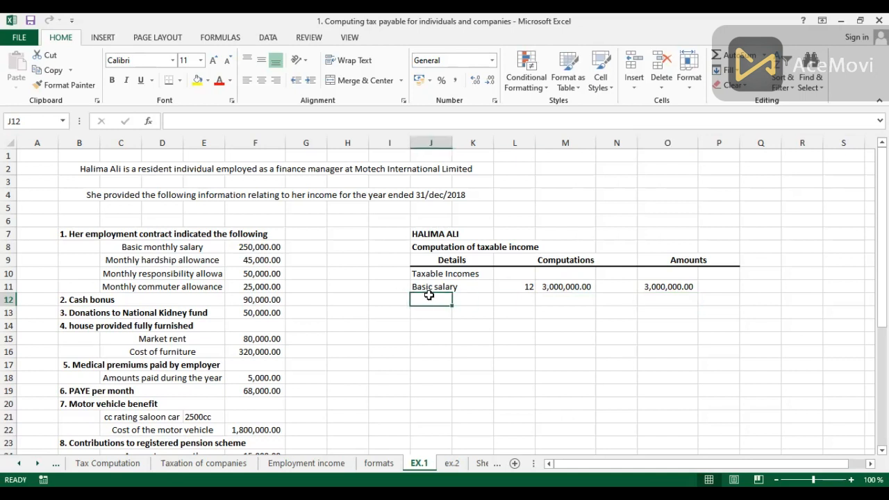
type("Al")
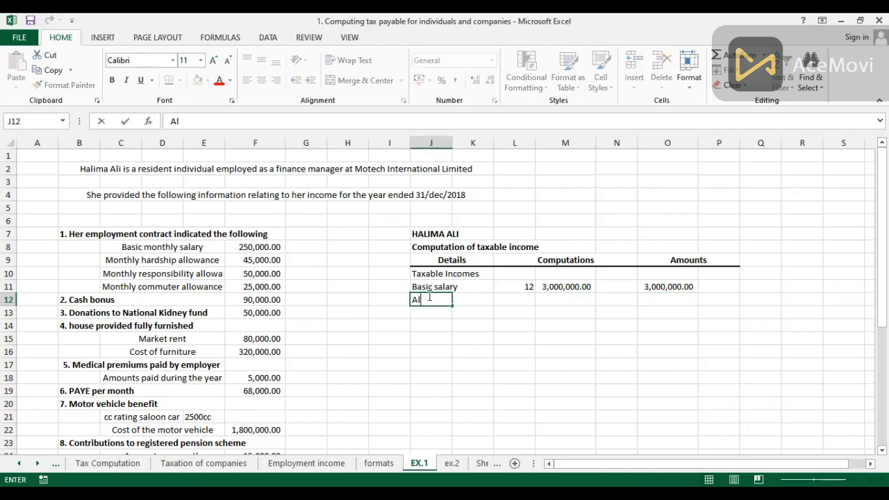
type("lowances")
key("Return")
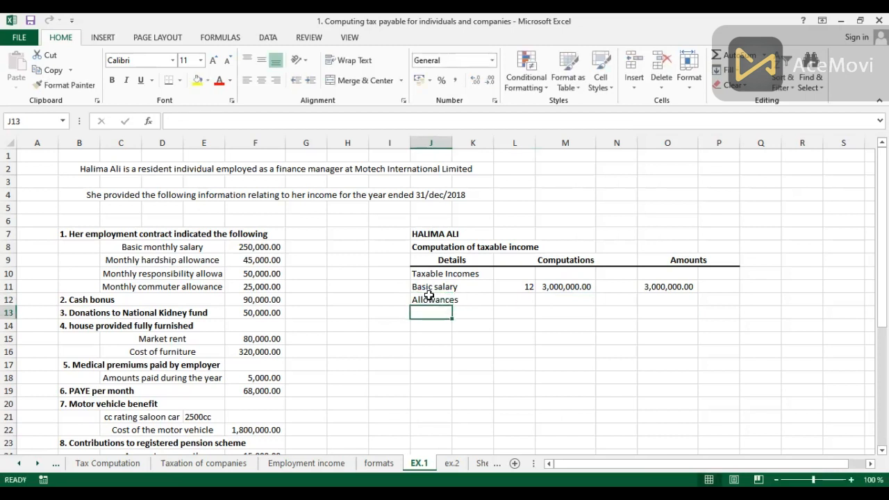
type("Ha")
key("BackSpace")
key("BackSpace")
key("BackSpace")
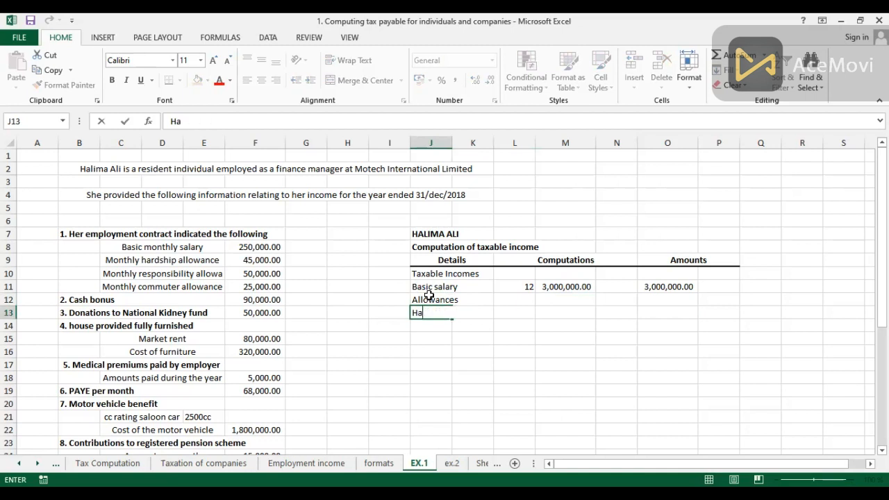
left_click(434, 370)
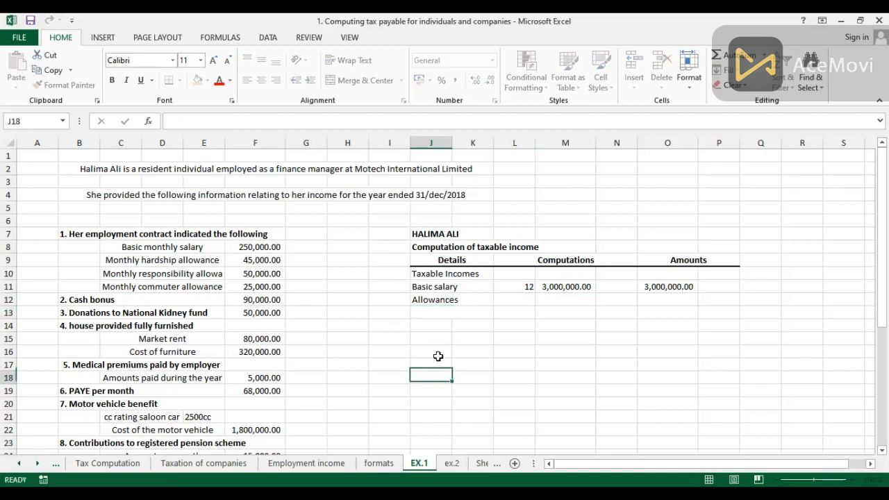
- List the allowance types hardship, responsibility and commuter in K13:K15 under Allowances
left_click(468, 309)
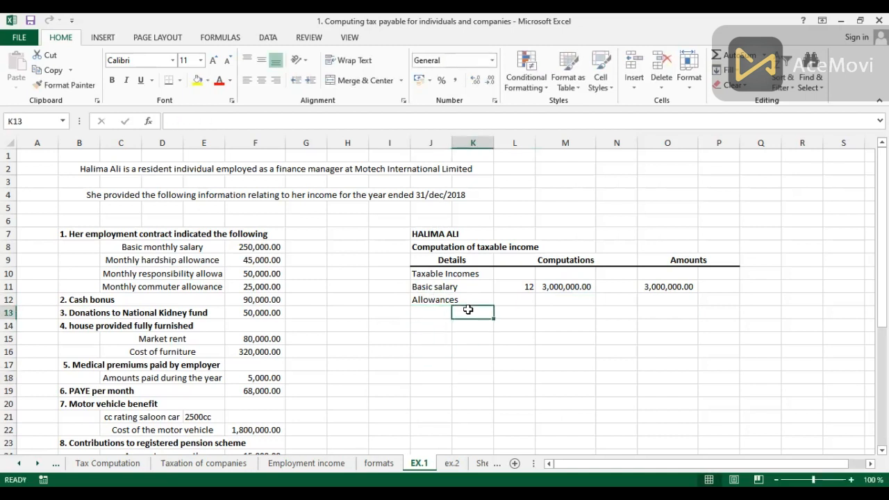
type("hard")
type("sj")
type("hip")
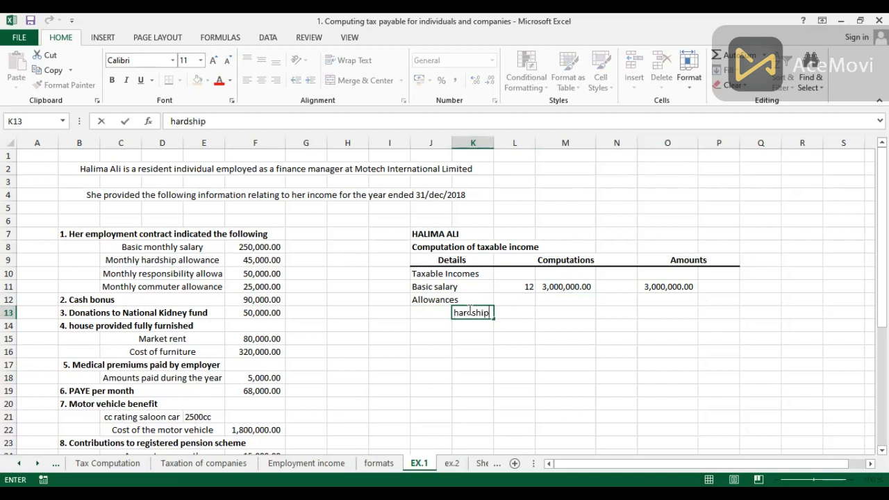
key("Return")
type("respo")
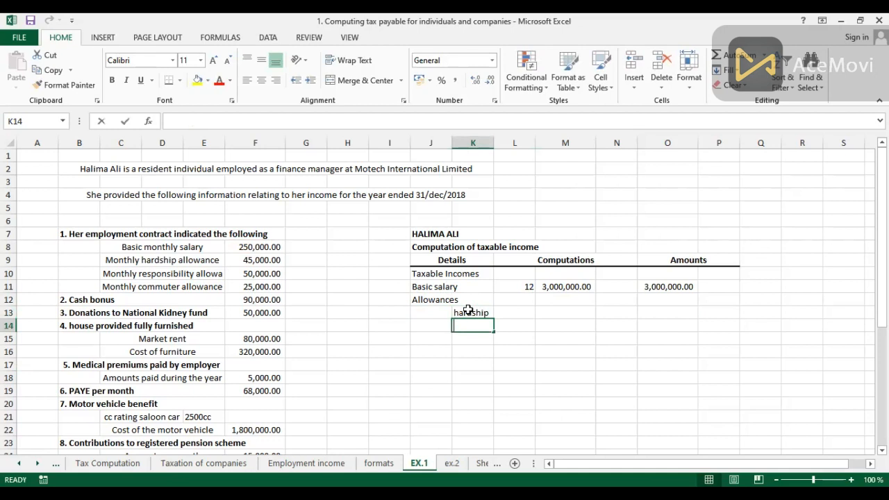
type("ns")
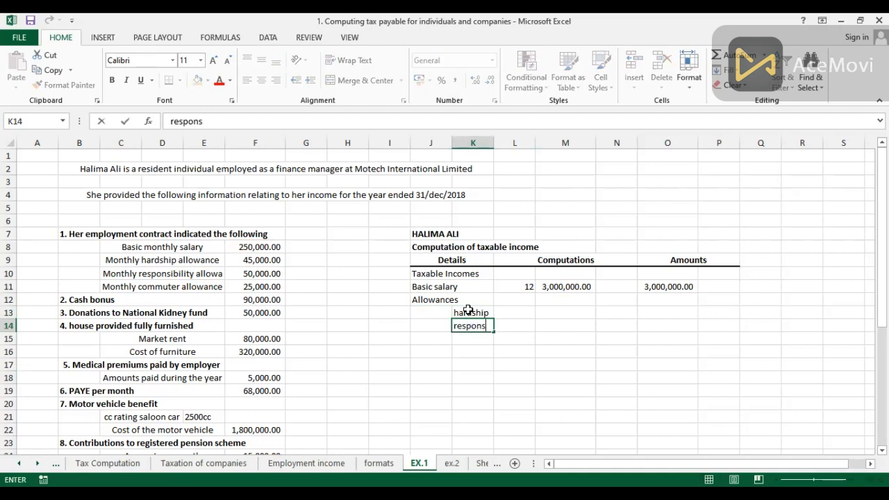
type("ibility")
key("Return")
type("commuter")
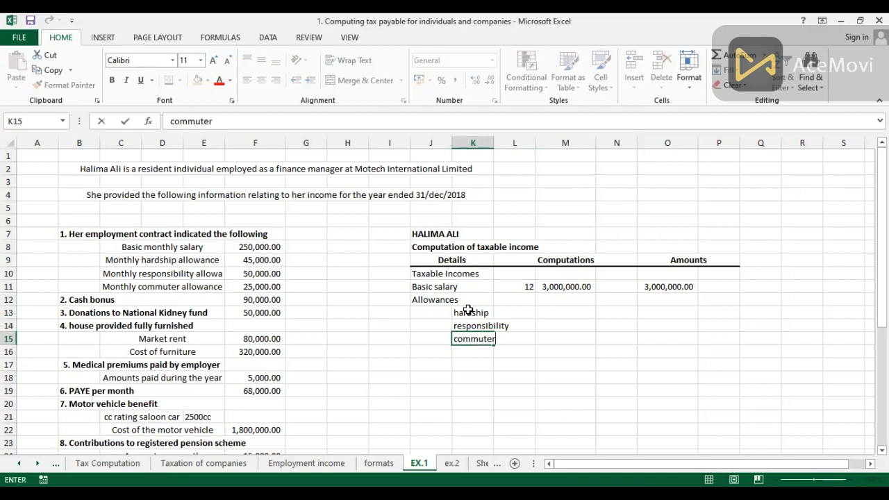
left_click(526, 349)
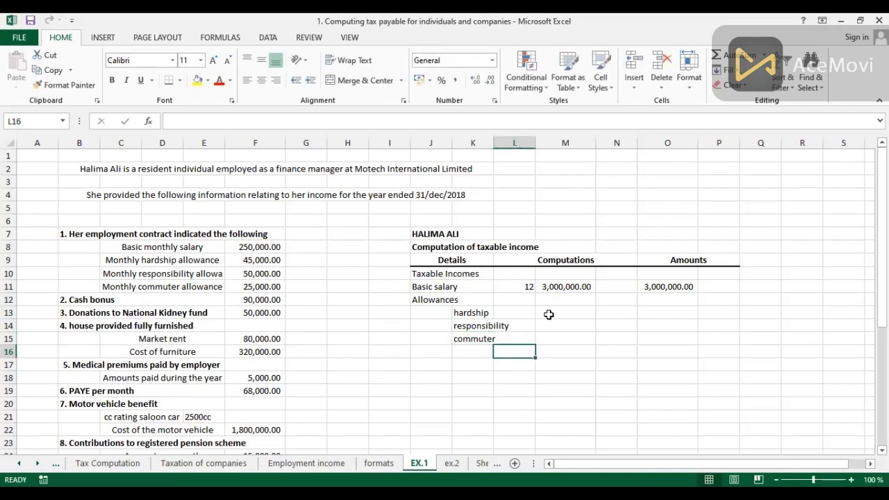
- Compute the annual hardship allowance in M13 with =$L$11*F9 and fill the formula down to M15 for responsibility and commuter
left_click(548, 315)
type("=")
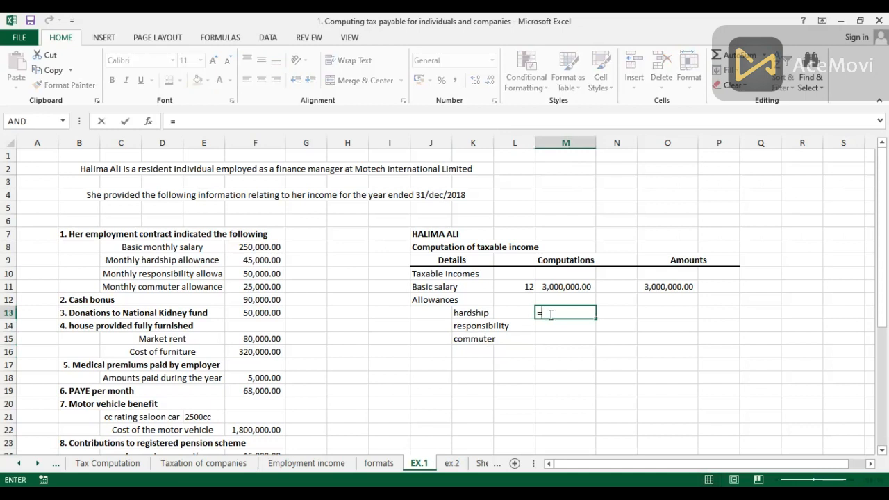
left_click(519, 285)
key("F4")
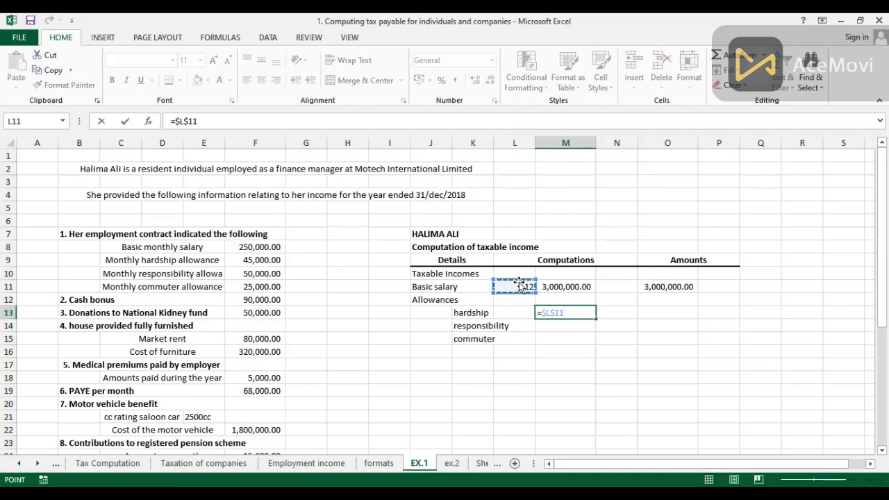
type("*")
left_click(254, 262)
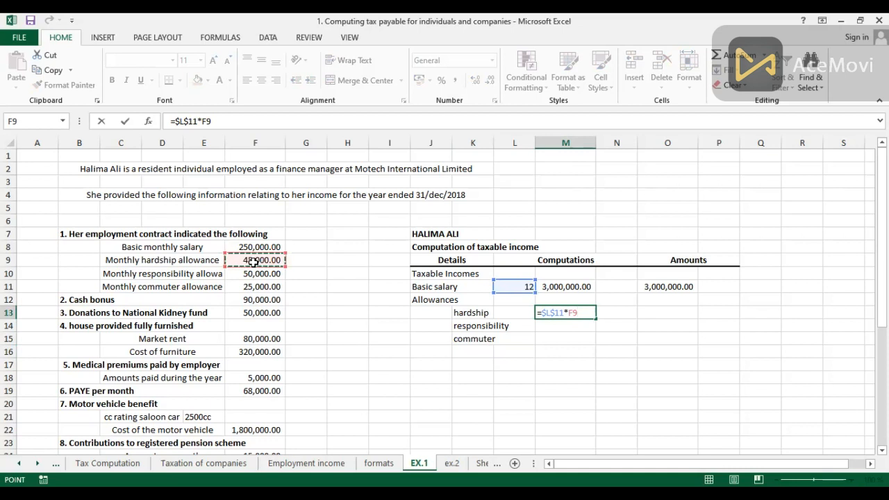
key("Return")
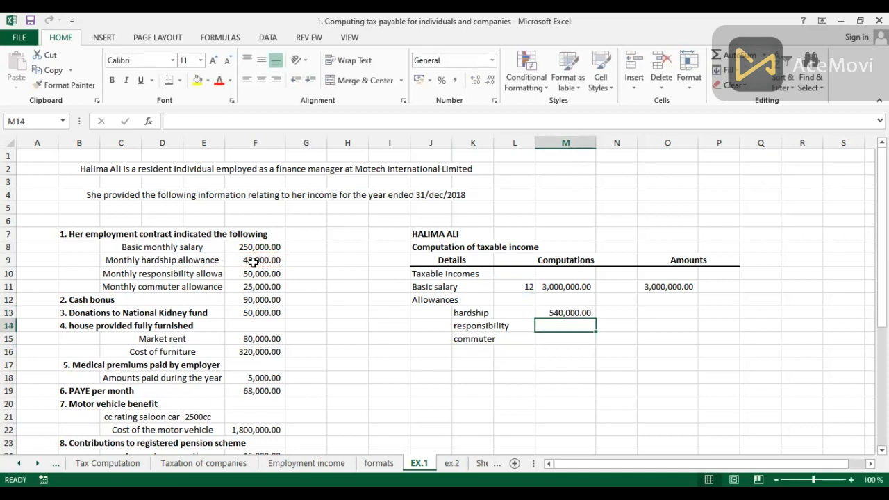
left_click(559, 312)
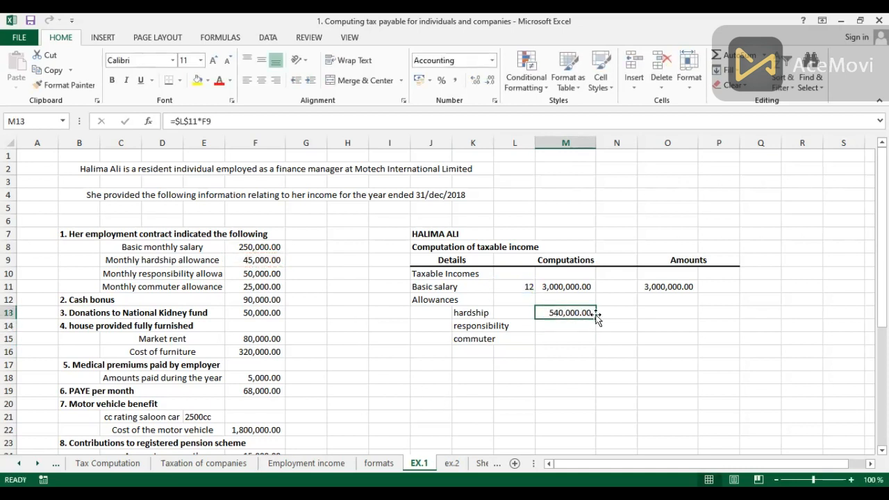
left_click_drag(595, 317, 590, 339)
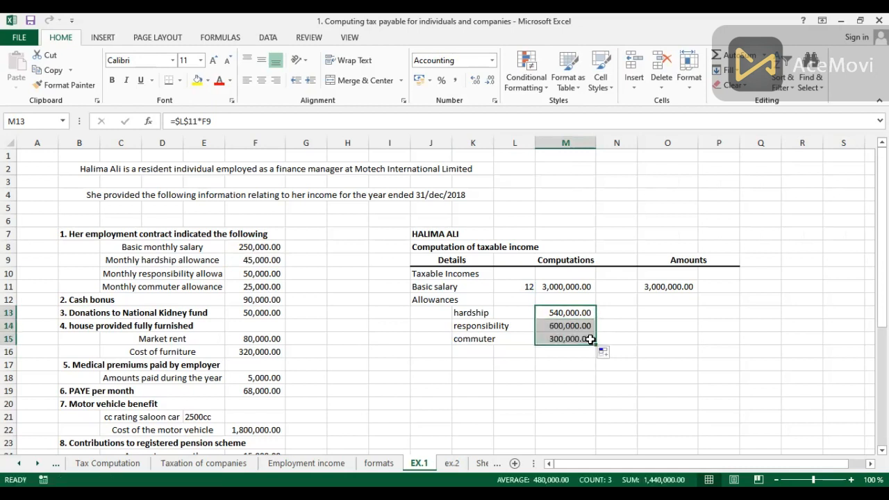
- Carry the annual allowances into the Amounts column by referencing M13 in O13 and filling down to O15
left_click(658, 316)
type("=")
left_click(575, 312)
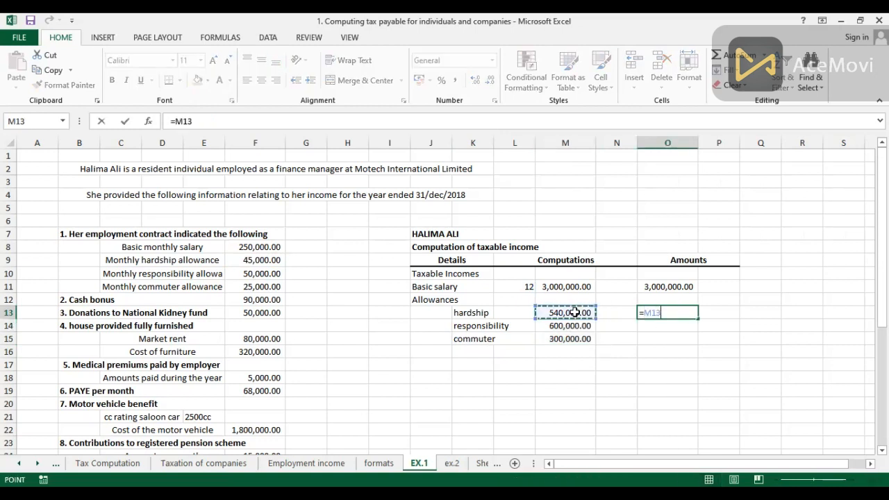
key("Return")
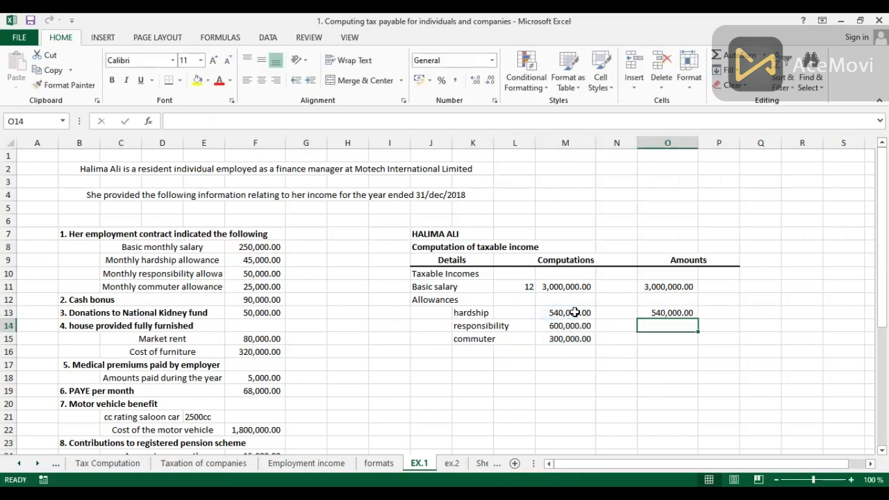
left_click(672, 312)
left_click_drag(697, 319, 692, 346)
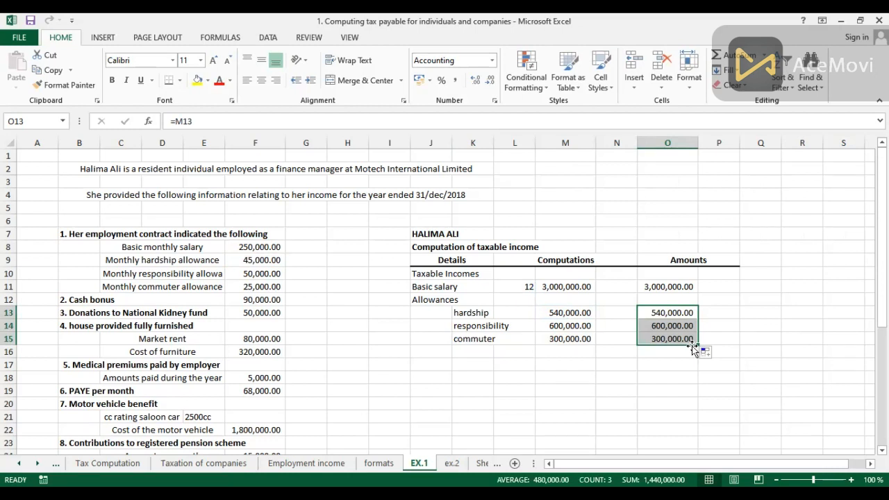
- Add the row label Cash bonus in J16 and link its amount in O16 to F12
left_click(431, 352)
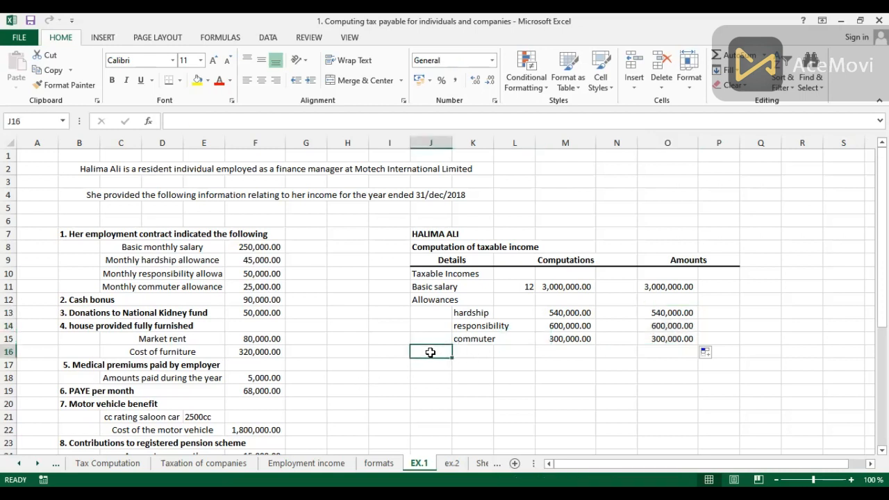
type("Cash")
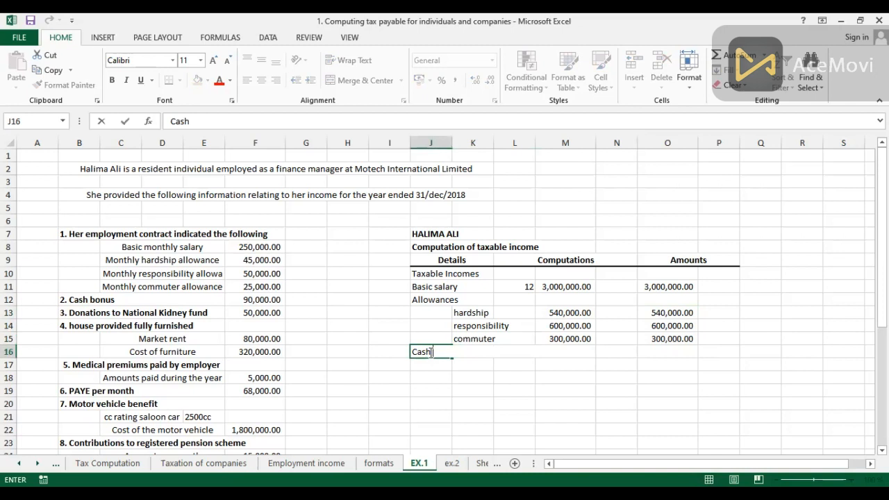
type(" bonus")
left_click(669, 350)
type("=")
left_click(260, 300)
key("Return")
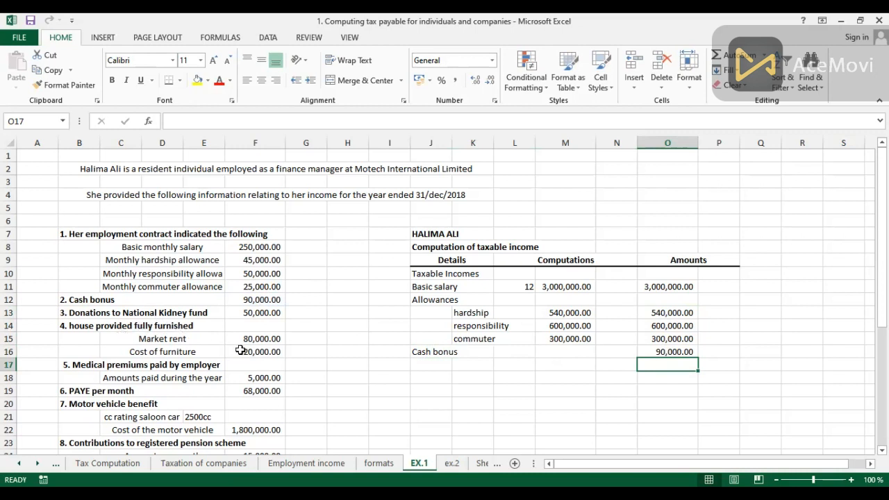
- Add the row label Furniture in J17 and enter the 12% rate in L17
left_click(429, 364)
type("F")
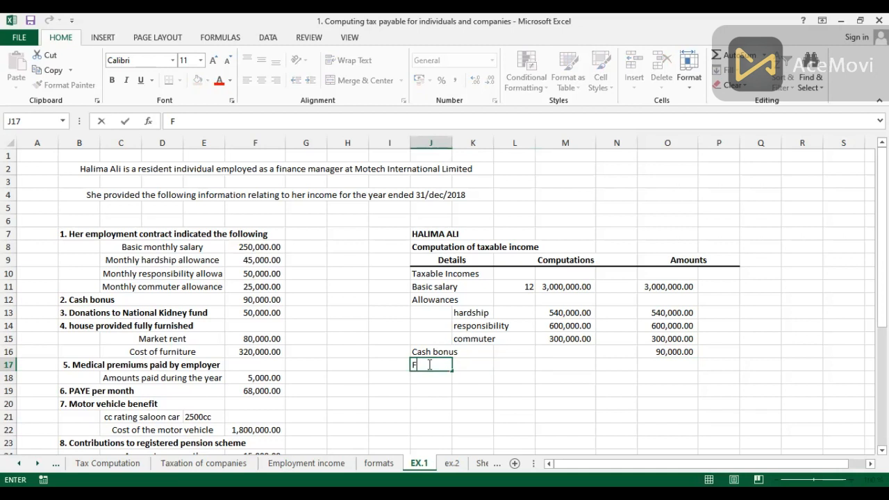
type("urniture")
left_click(517, 366)
type("12")
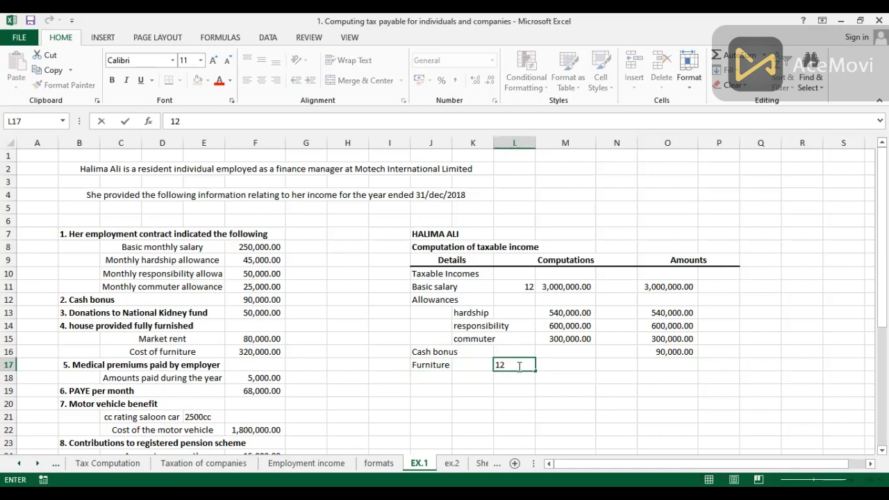
type("%")
key("Tab")
- Compute the furniture benefit in M17 with =L17*F16 and carry it into the Amounts column at O17
type("=")
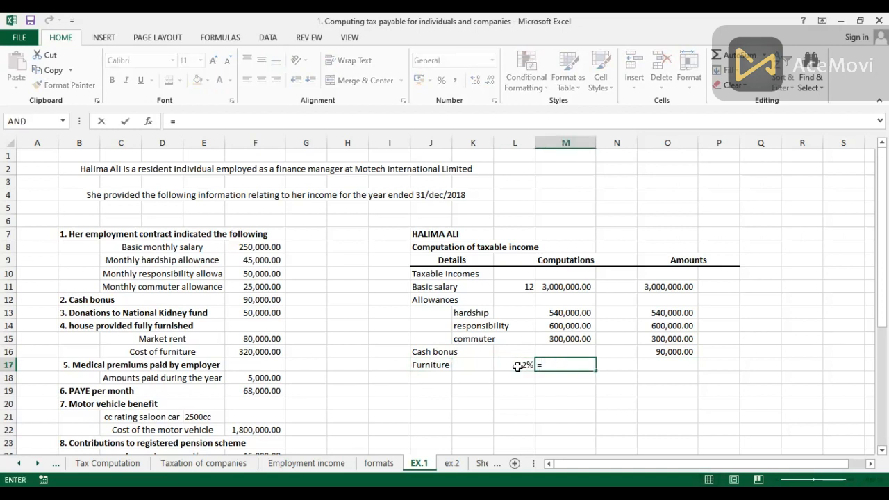
left_click(517, 366)
type("*")
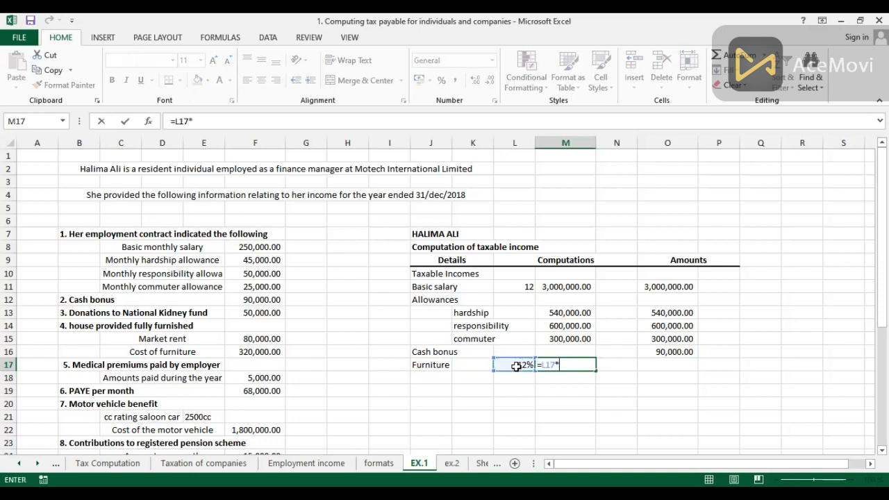
left_click(266, 353)
key("Return")
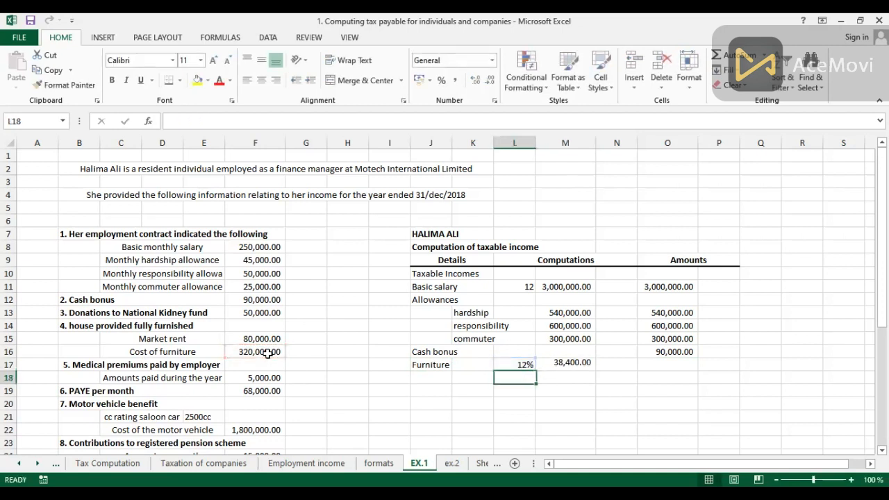
left_click(662, 363)
type("=")
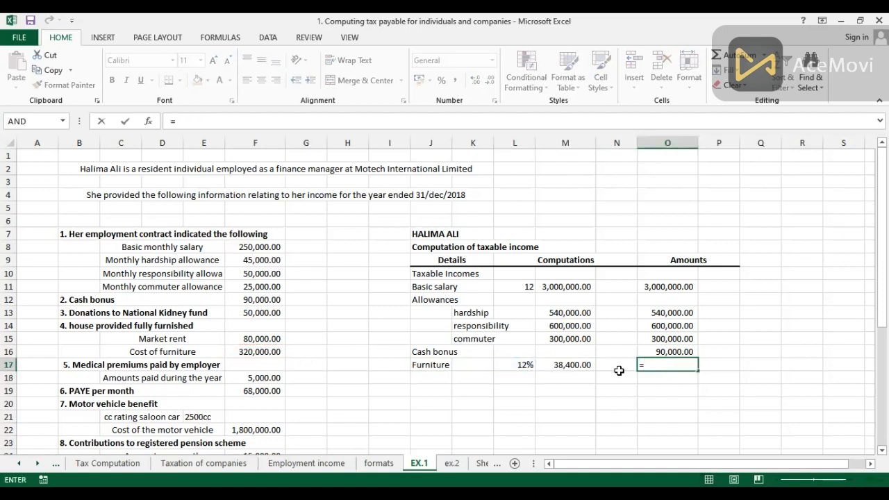
left_click(567, 364)
key("Return")
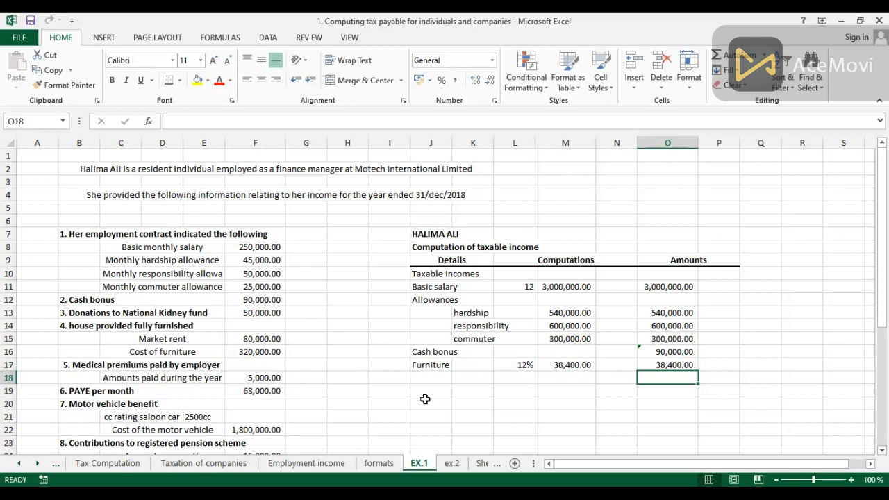
- Add the row label "Private exp. By empoyer" in J18 and link O18 to the medical premiums paid in F18
left_click(421, 378)
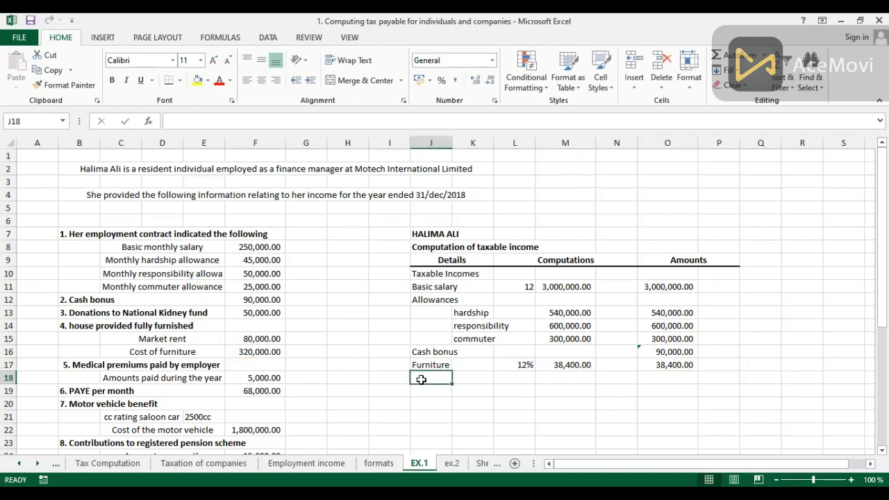
type("P")
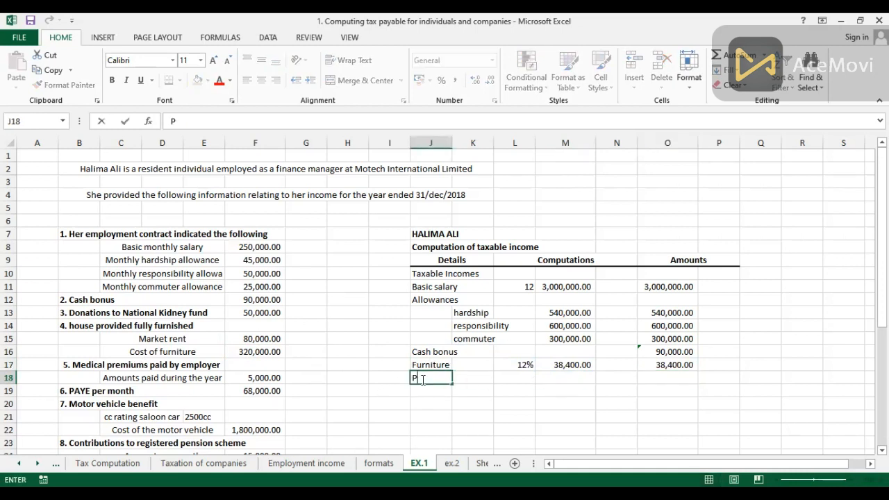
type("riv")
type("ate exp. By empoyer")
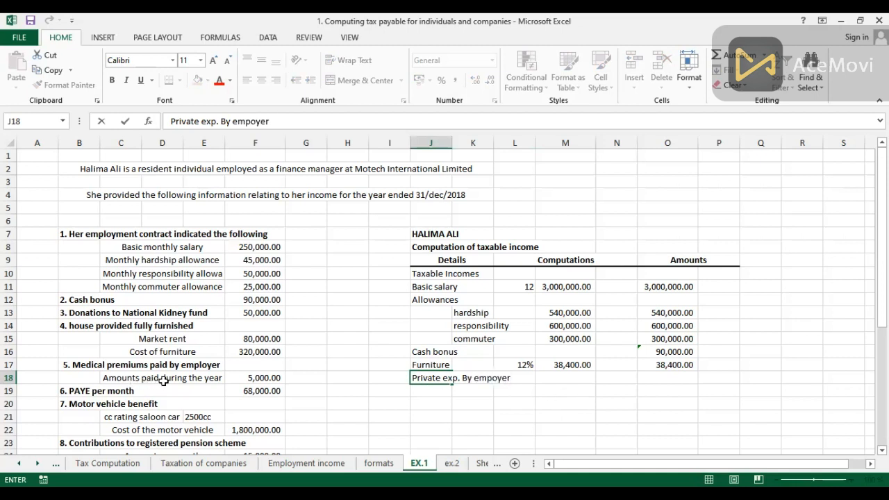
left_click(667, 378)
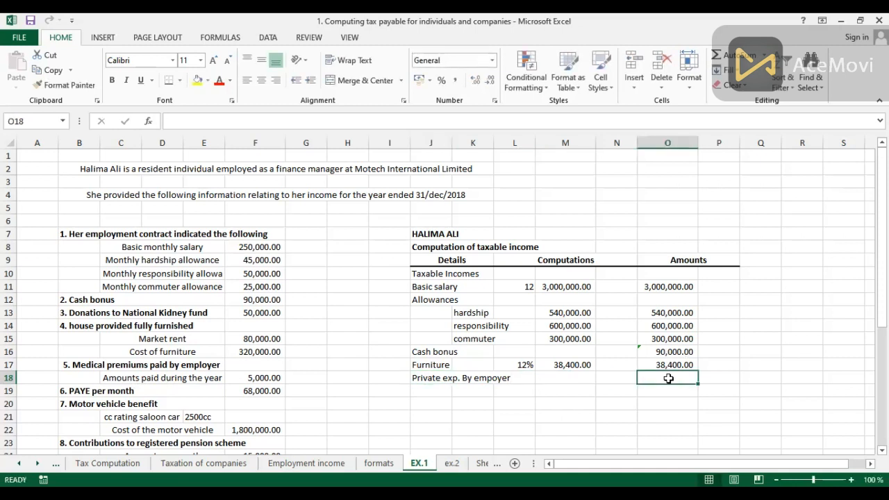
type("=")
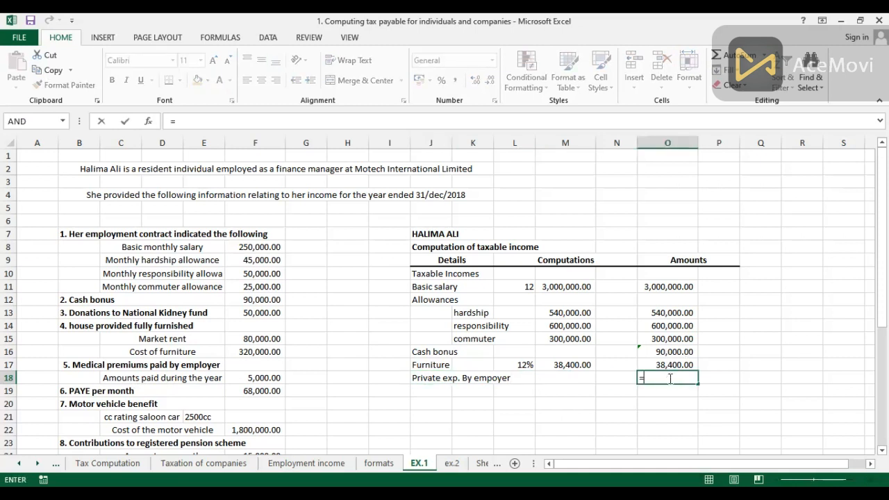
left_click(255, 378)
key("Return")
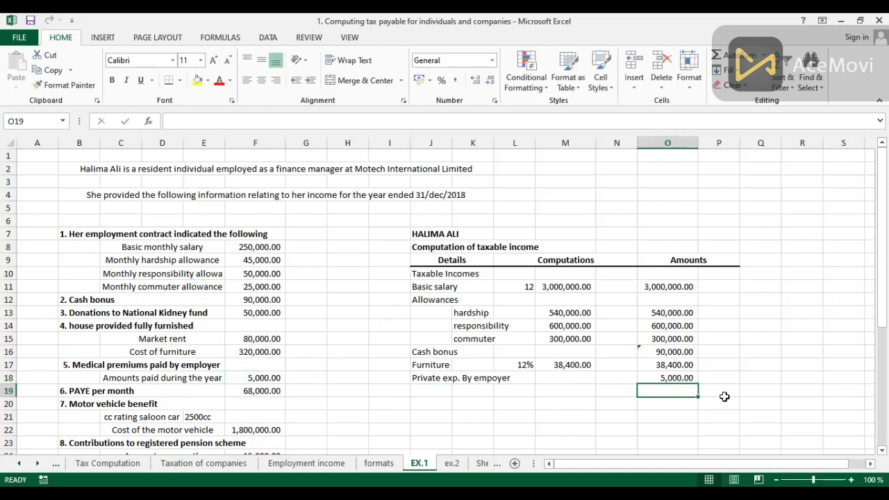
- Add the row label Motor vehicle benefit in J19 with the sub-entries cc rating in K20 and 24% in K21
left_click(428, 392)
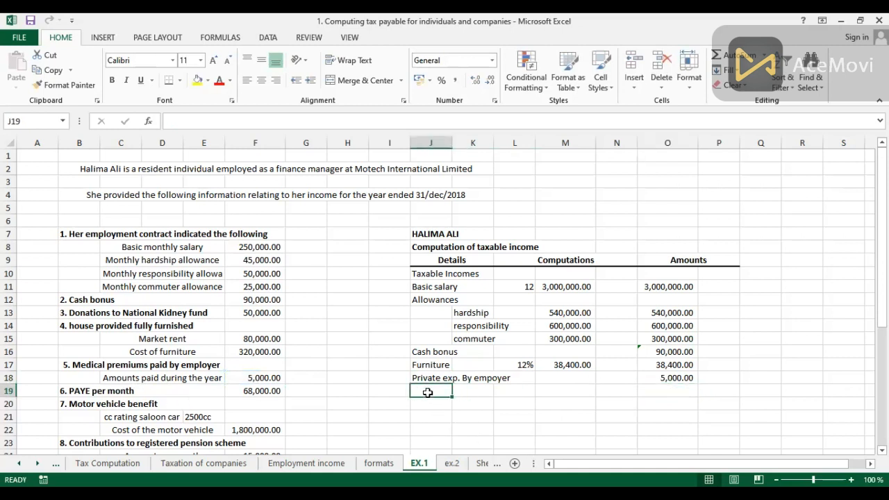
type("Mo")
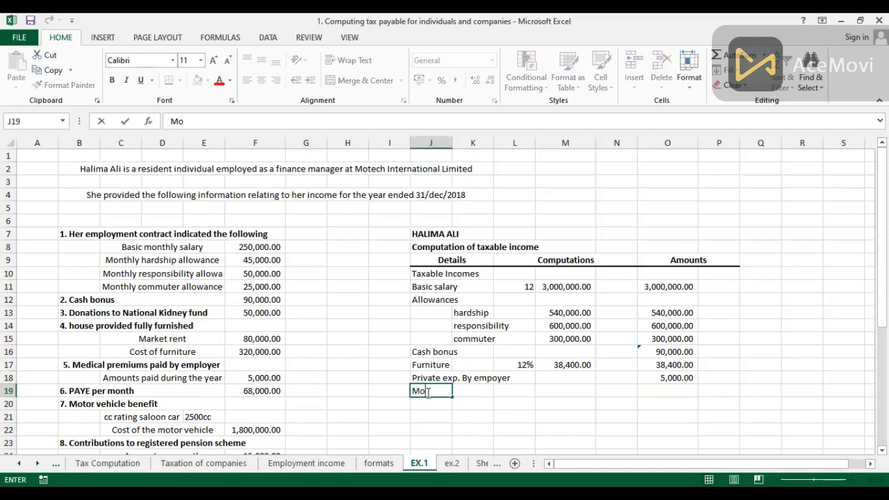
type("tor vehicle ")
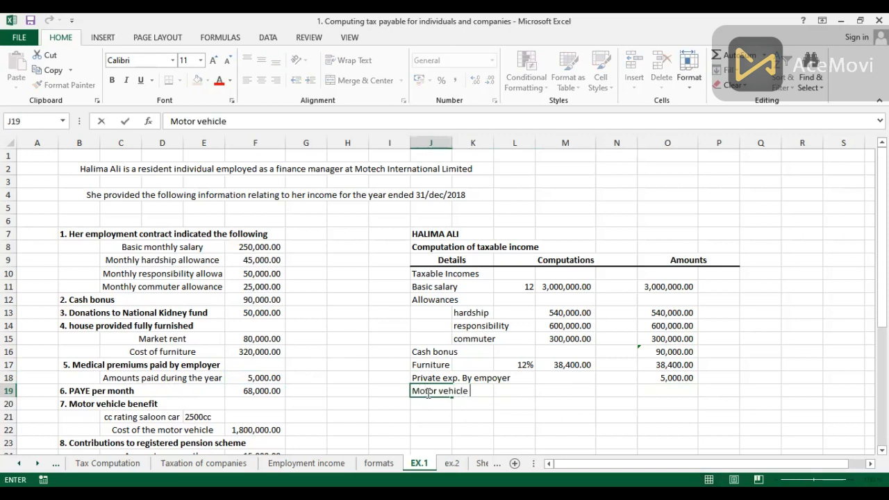
type("benefit")
left_click(469, 401)
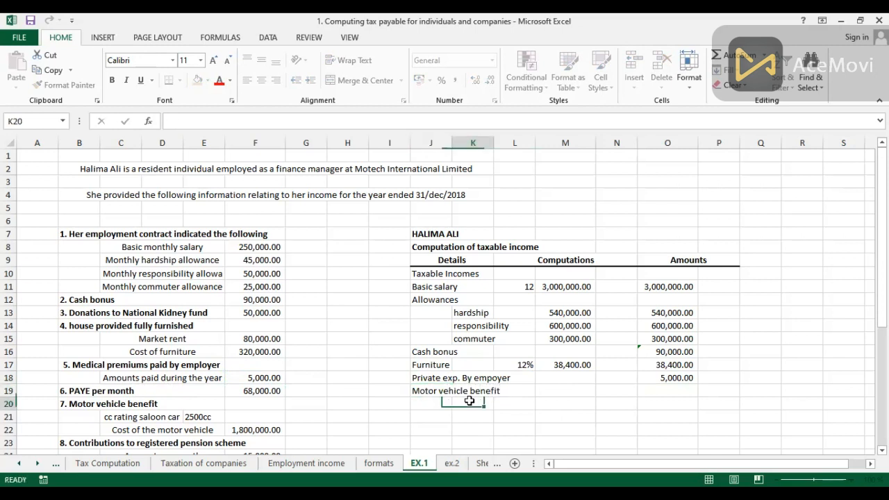
type("cc ")
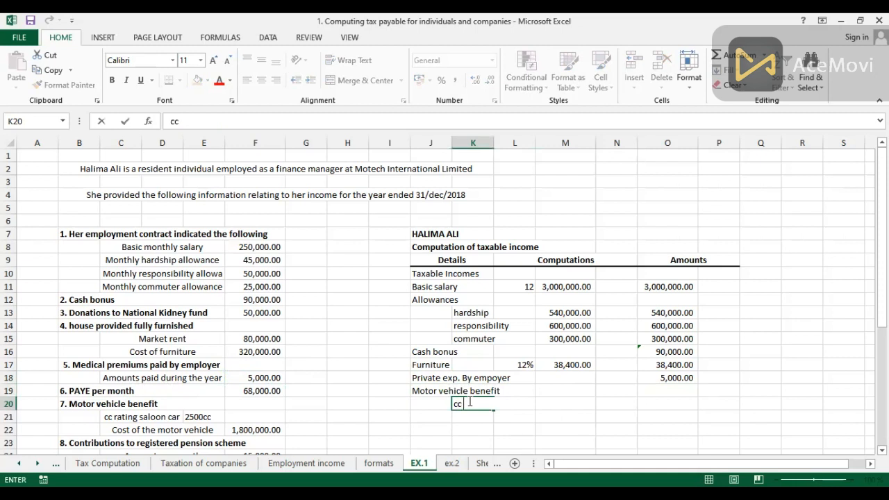
type("rating")
key("Return")
type("24")
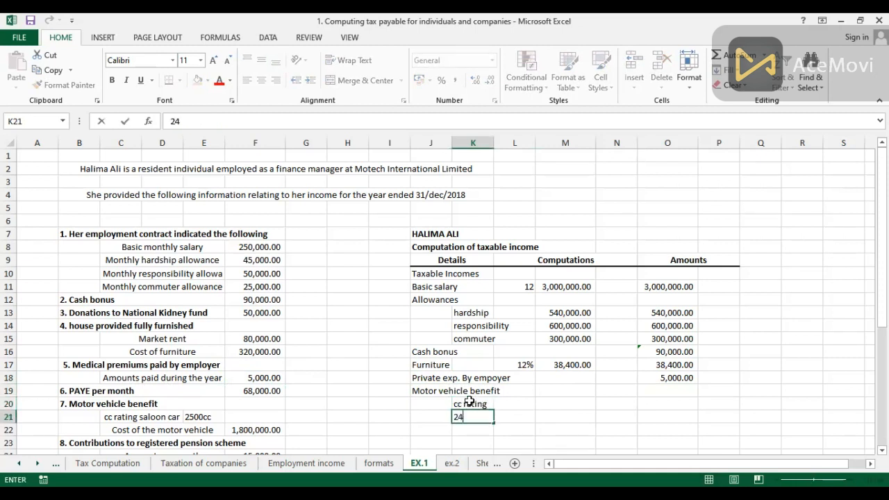
type("%")
left_click(516, 404)
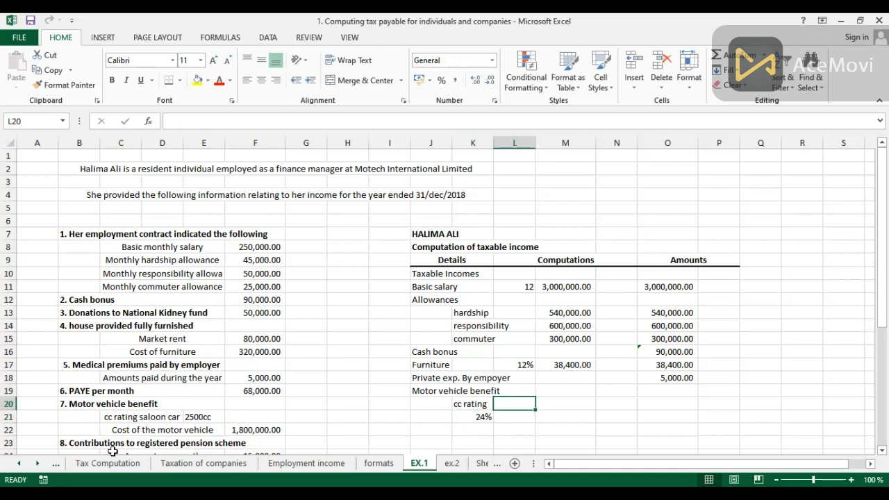
- Look up the prescribed annual rate for a 2500cc saloon in the TAX RATES sheet and enter 103200 in M20 of EX.1
left_click(56, 463)
left_click(70, 464)
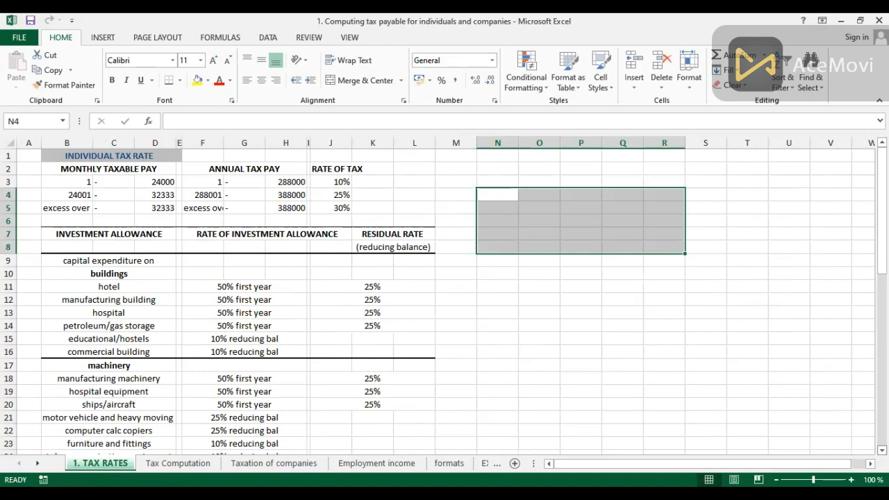
scroll(444, 301, "down", 4)
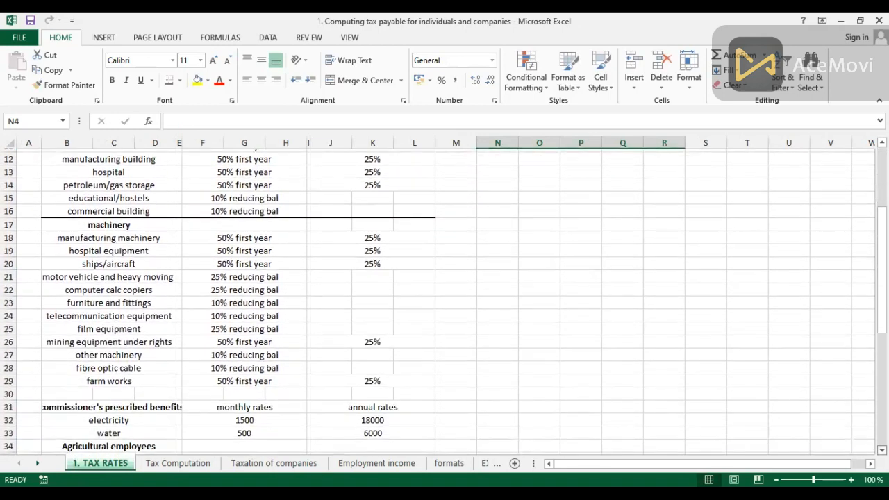
scroll(444, 302, "down", 5)
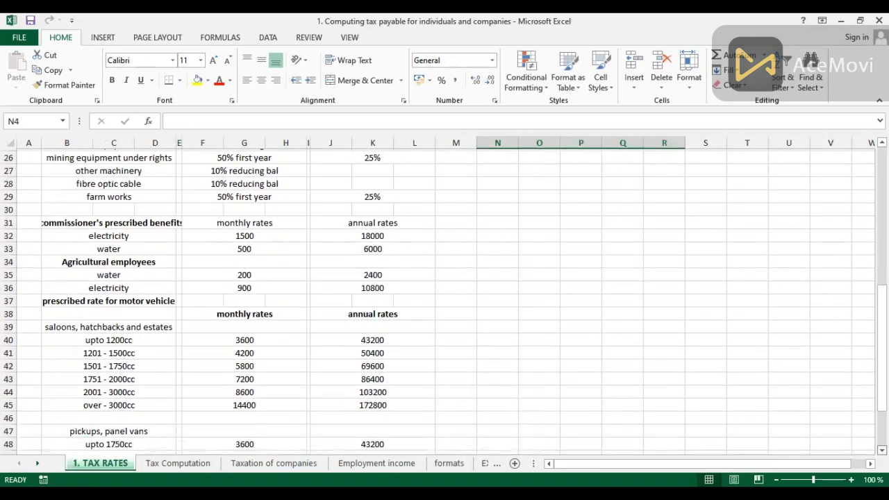
scroll(444, 302, "down", 1)
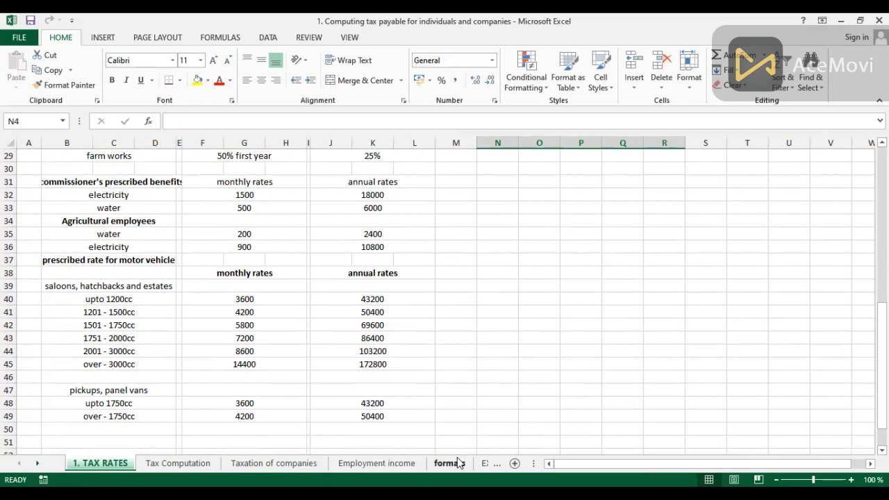
left_click(484, 463)
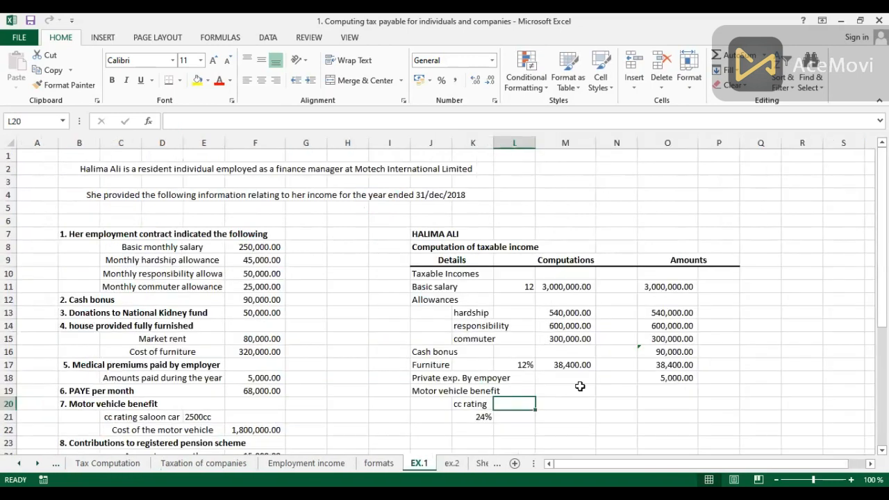
left_click(555, 401)
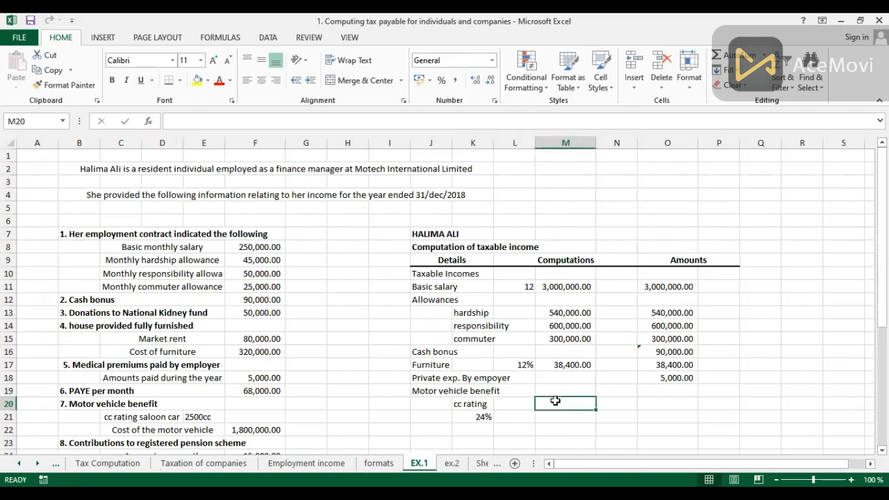
type("10")
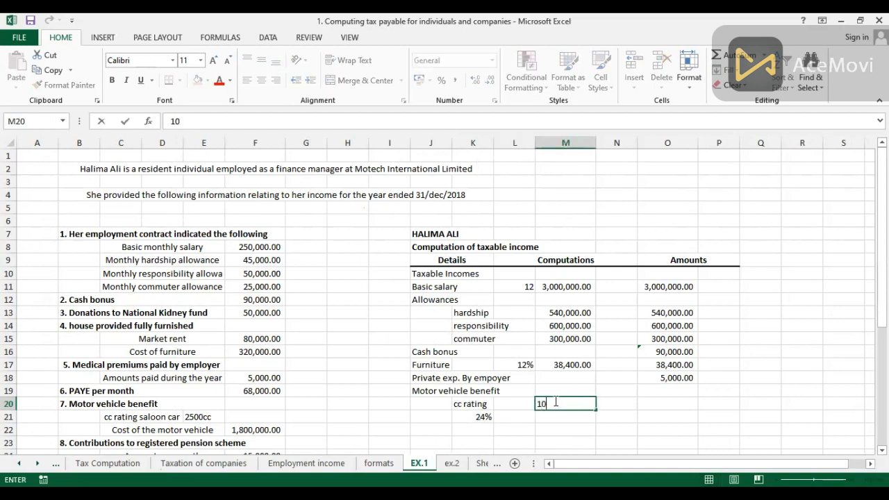
type("3200")
key("Return")
- Compute the 24% motor vehicle benefit in M21 with =K21*F22 and carry it into the Amounts column at O21
type("=")
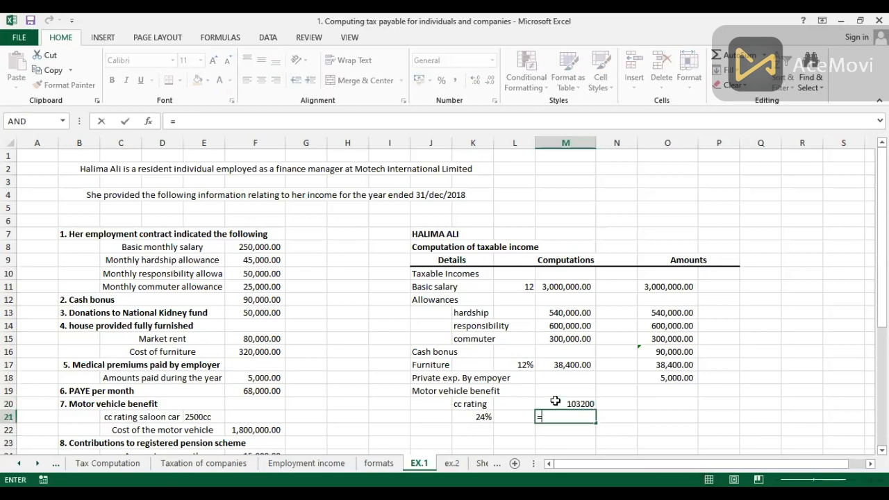
left_click(486, 416)
type("*")
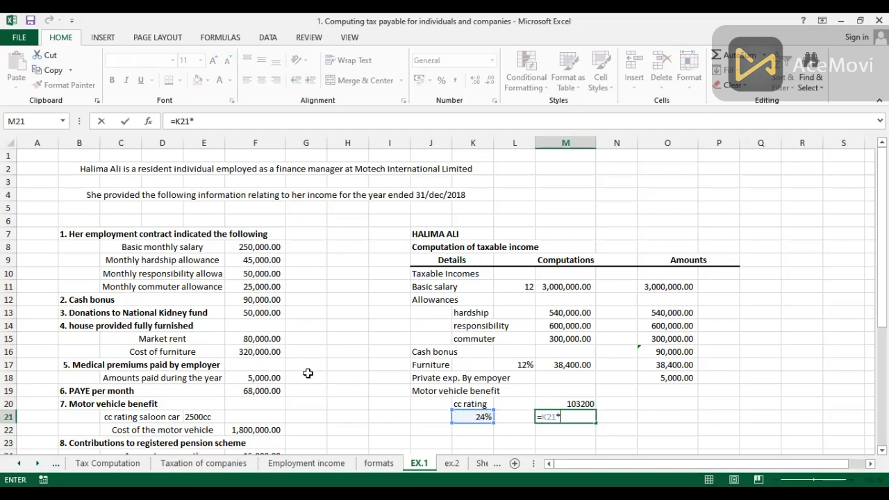
left_click(260, 430)
key("Return")
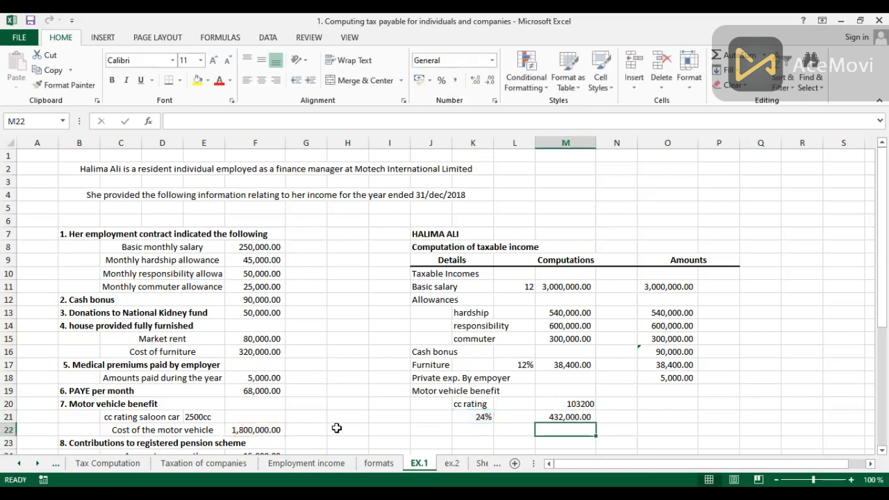
left_click(670, 417)
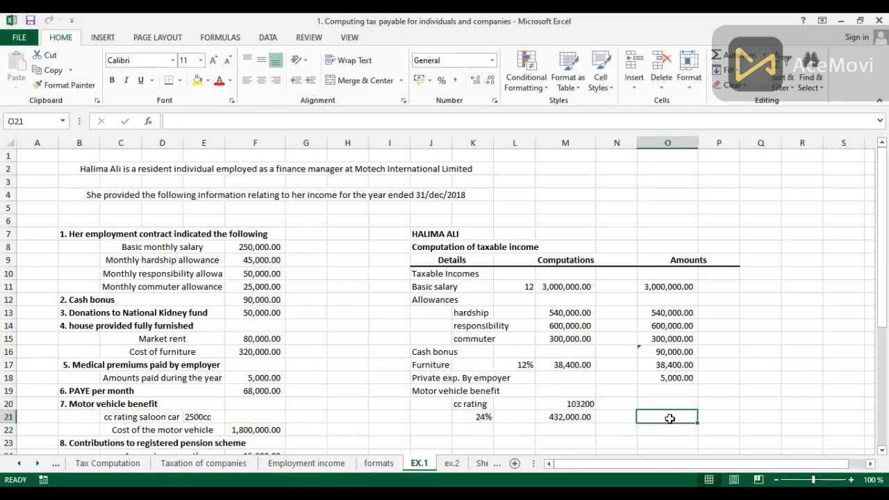
type("=")
left_click(569, 415)
key("Return")
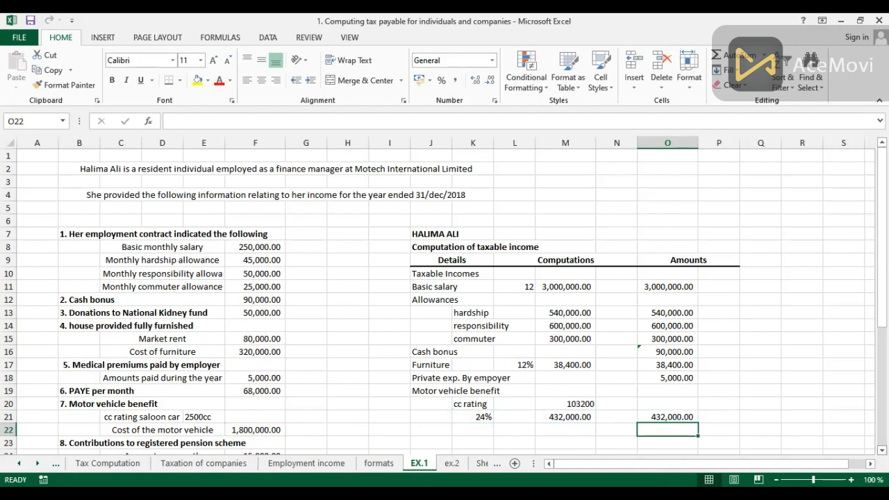
- Check the non-taxable income and deduction rules in the Employment income sheet and add the row label Medical scheme in J22 of EX.1
scroll(444, 302, "down", 3)
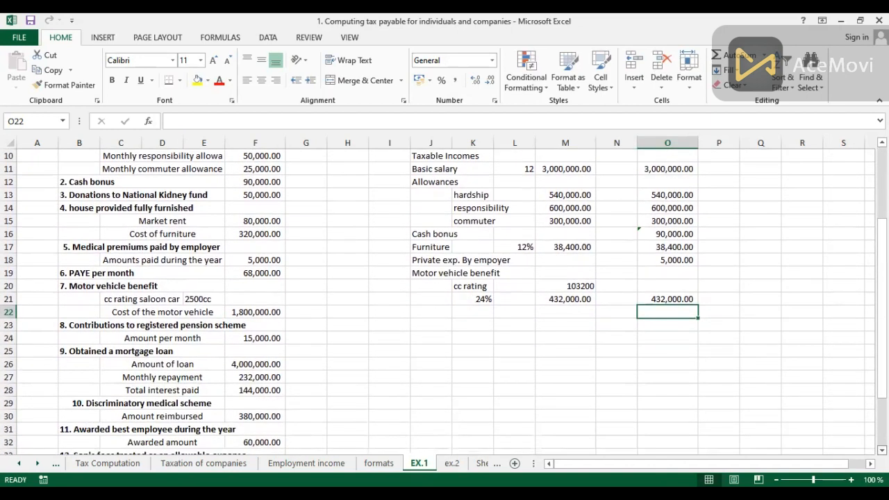
scroll(444, 302, "down", 1)
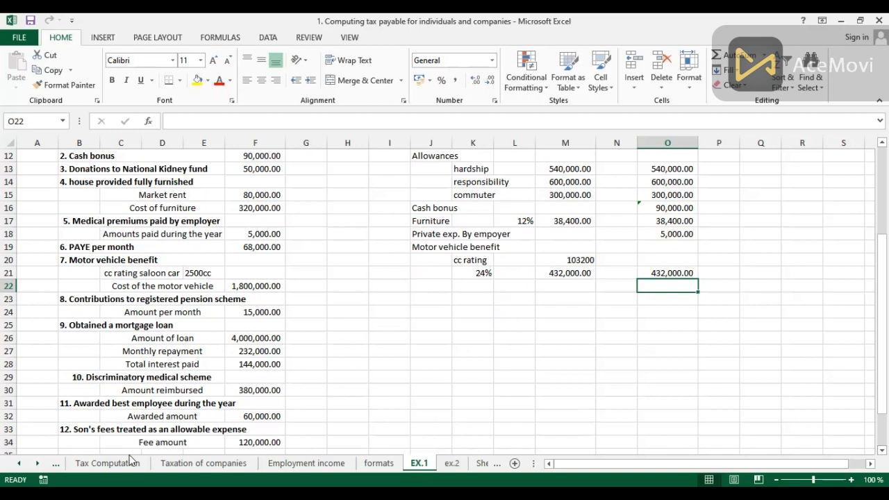
left_click(309, 463)
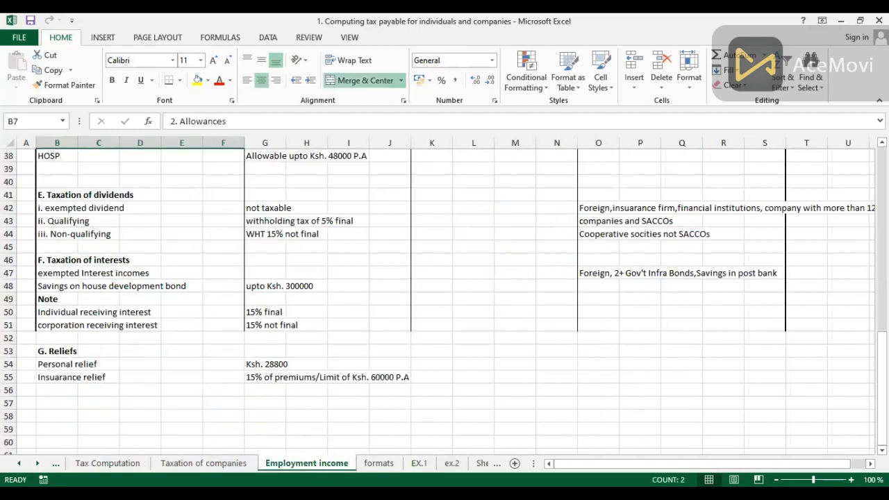
scroll(444, 299, "up", 3)
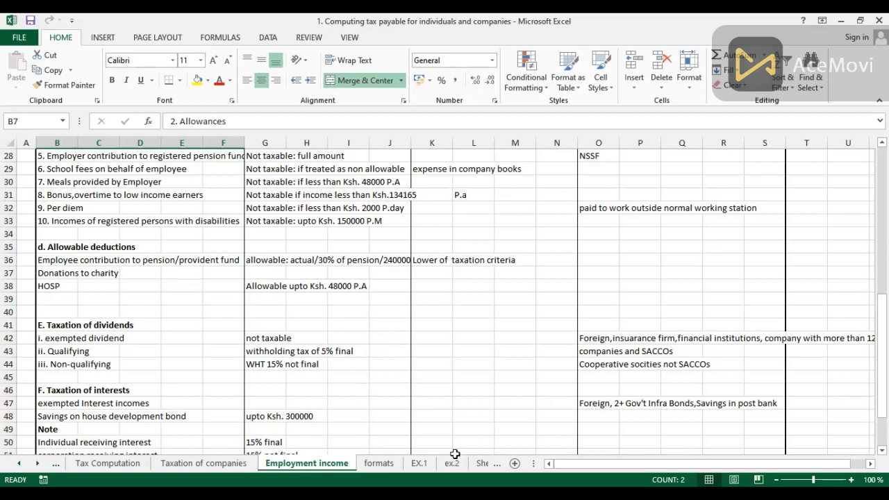
left_click(416, 464)
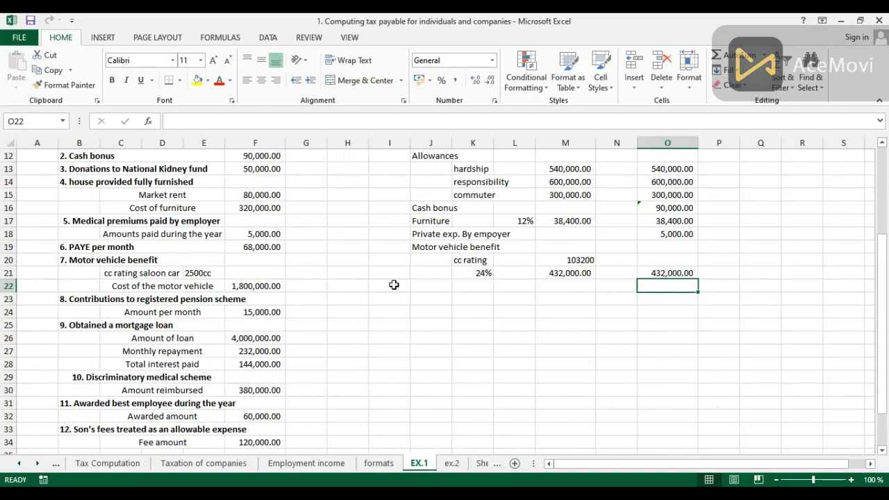
left_click(430, 288)
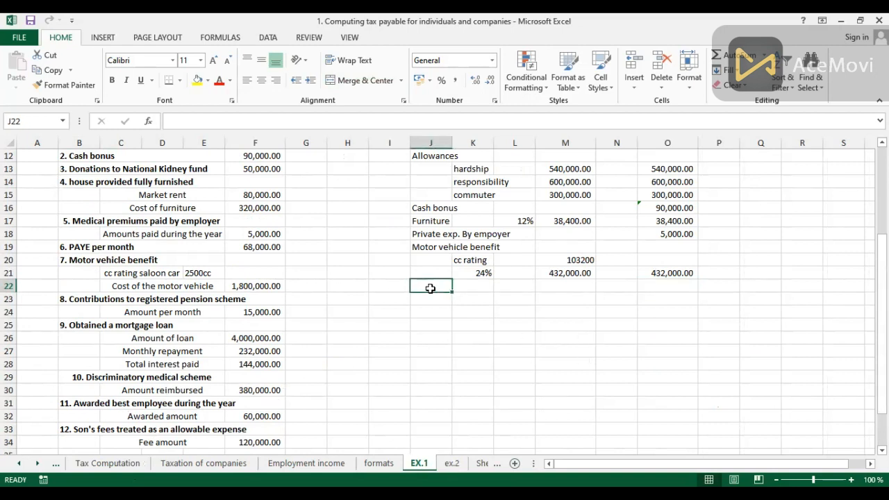
type("Med")
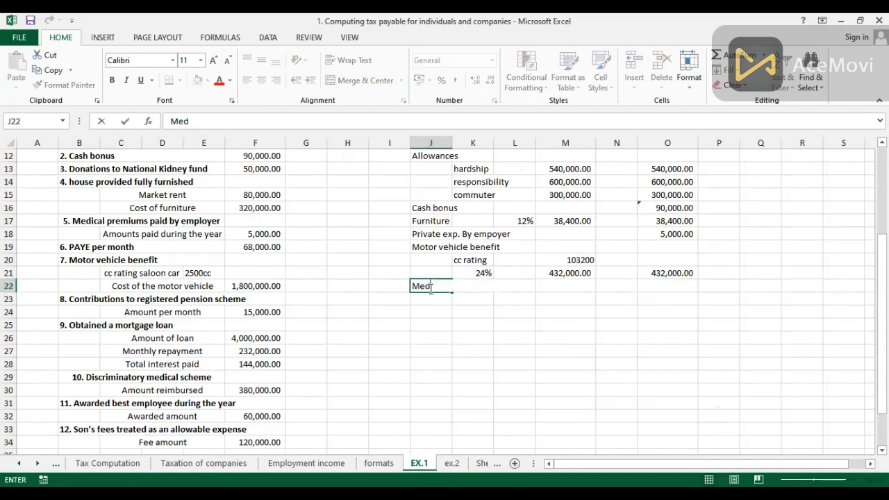
type("ical scheme")
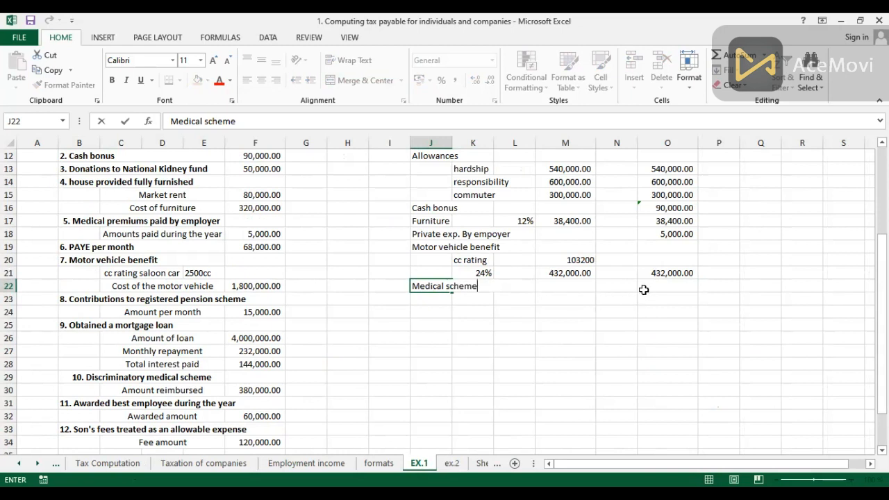
- Link O22 to the discriminatory medical scheme amount reimbursed in F30
left_click(650, 287)
type("=")
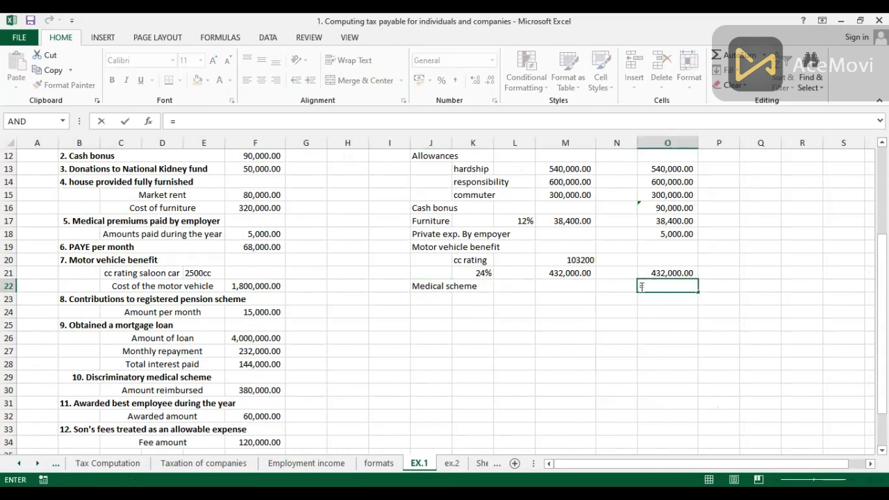
left_click(265, 390)
key("Return")
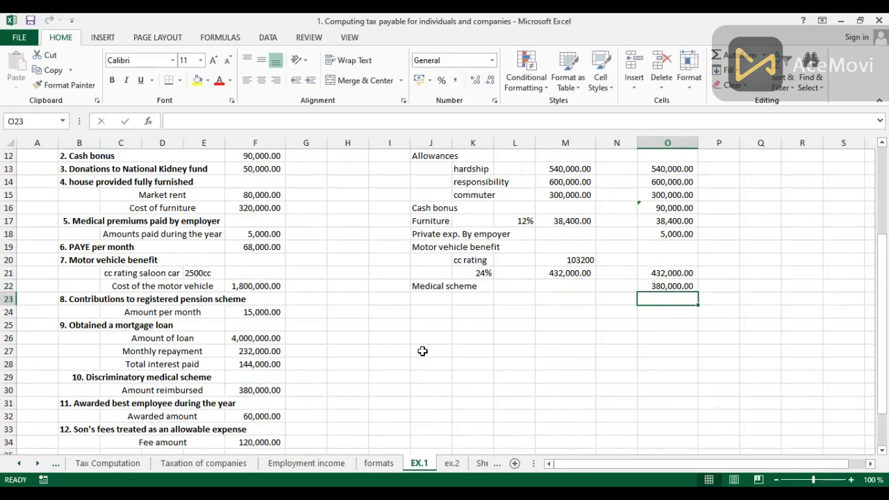
- Check the benefits in kind rules in the Employment income sheet, and add an Award row in J23 of EX.1 with O23 linked to F32
left_click(425, 299)
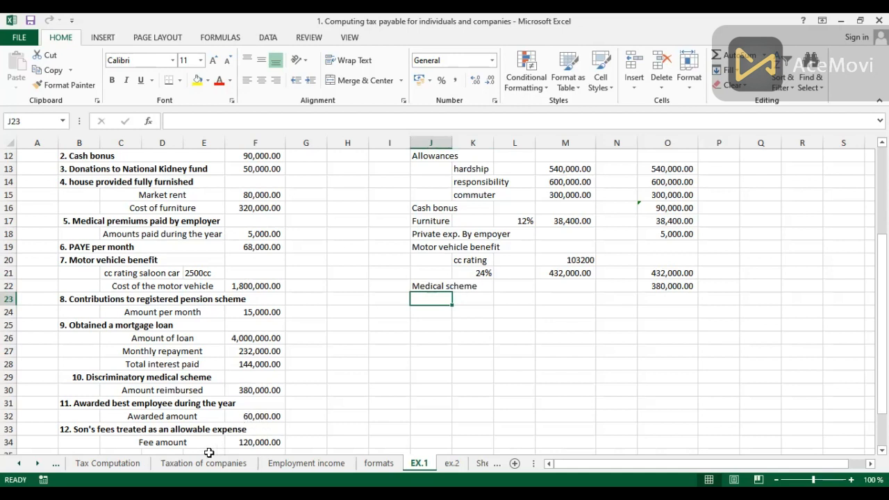
left_click(314, 471)
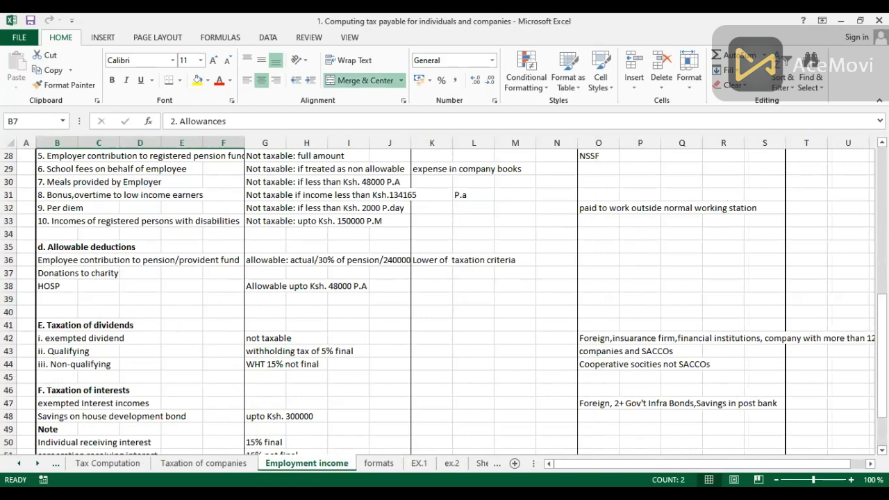
scroll(445, 298, "up", 3)
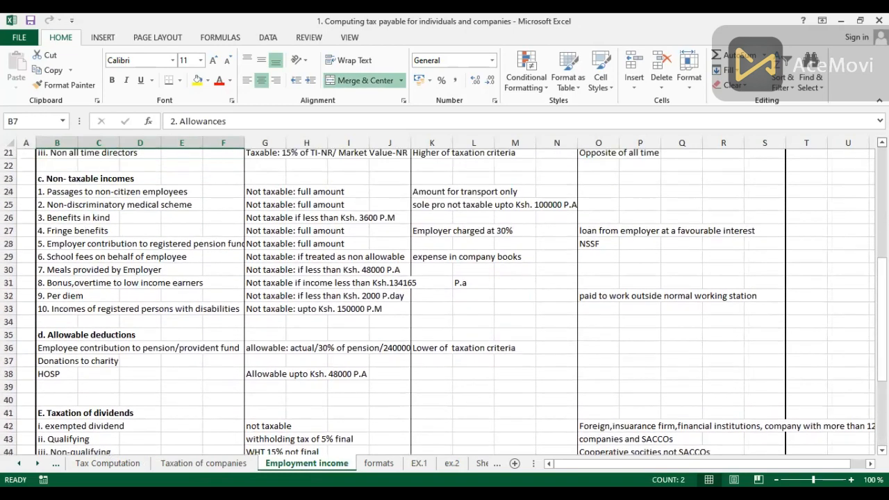
scroll(816, 213, "up", 4)
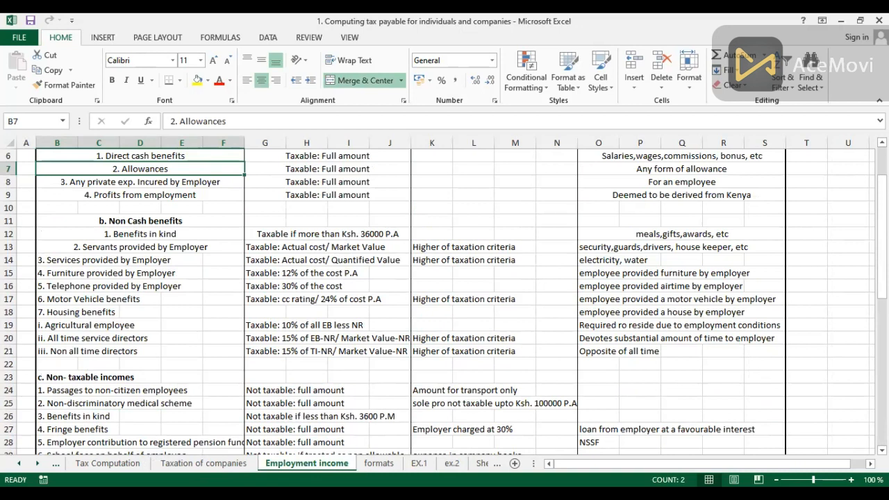
left_click(422, 464)
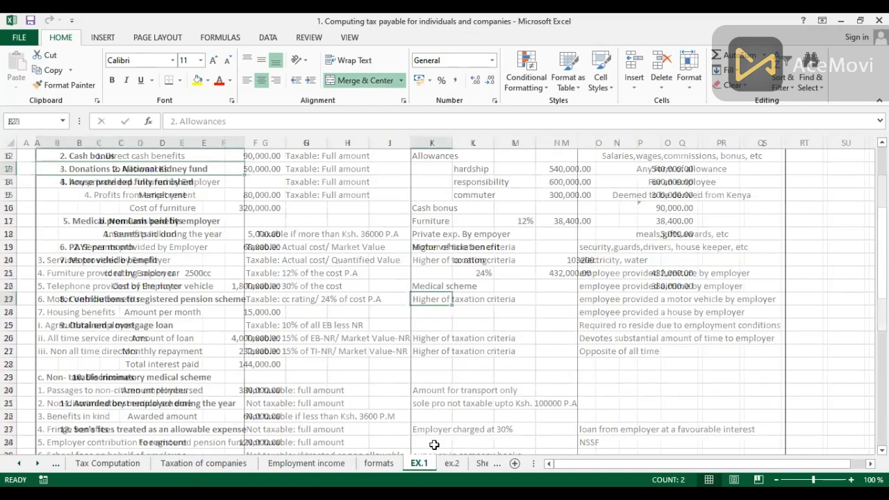
type("Award")
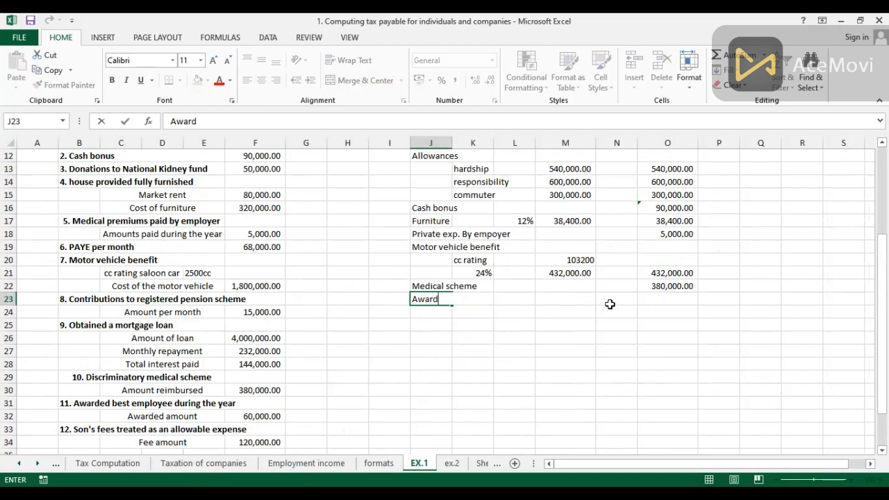
left_click(662, 297)
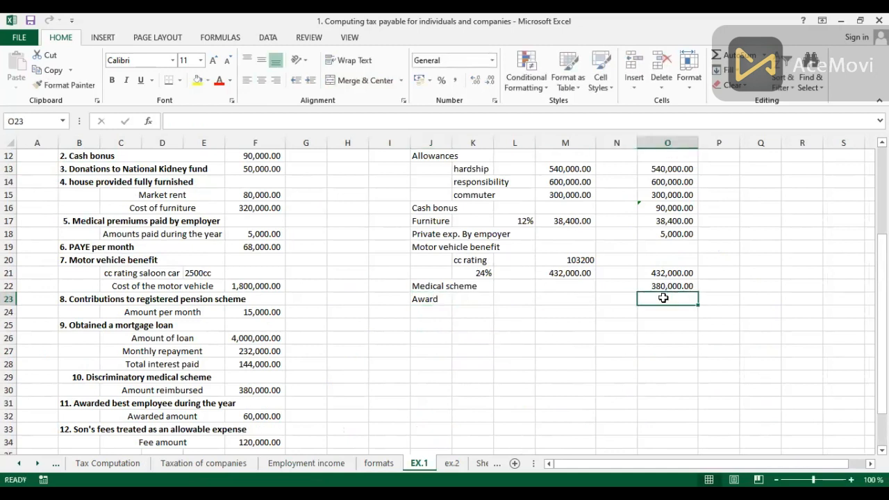
type("=")
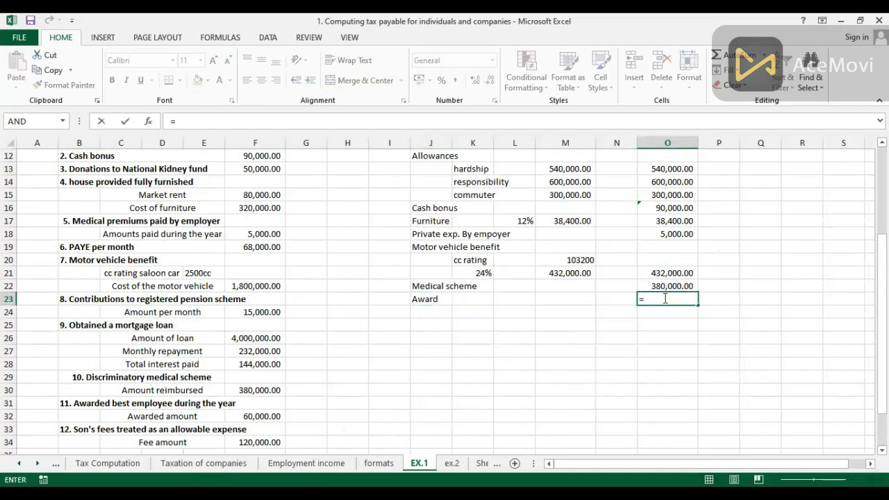
left_click(257, 419)
key("Return")
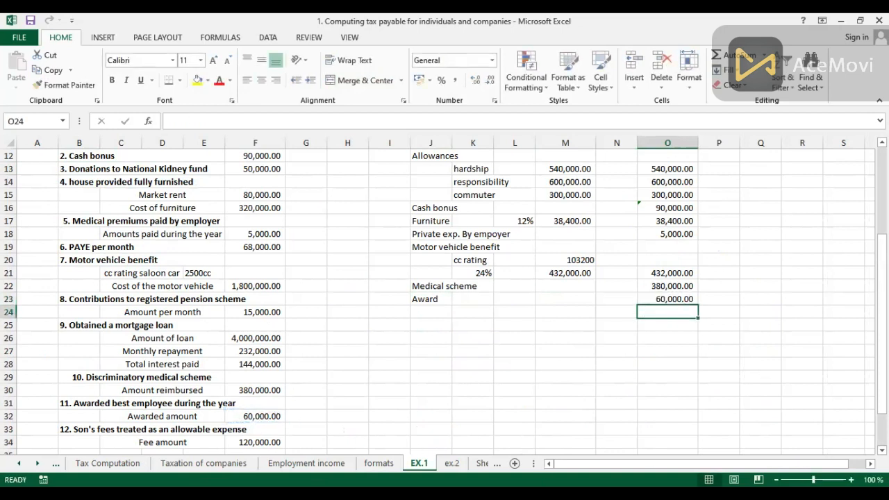
- Add a School fees row in J24 and link O24 to the son's fee amount in F34
left_click(881, 450)
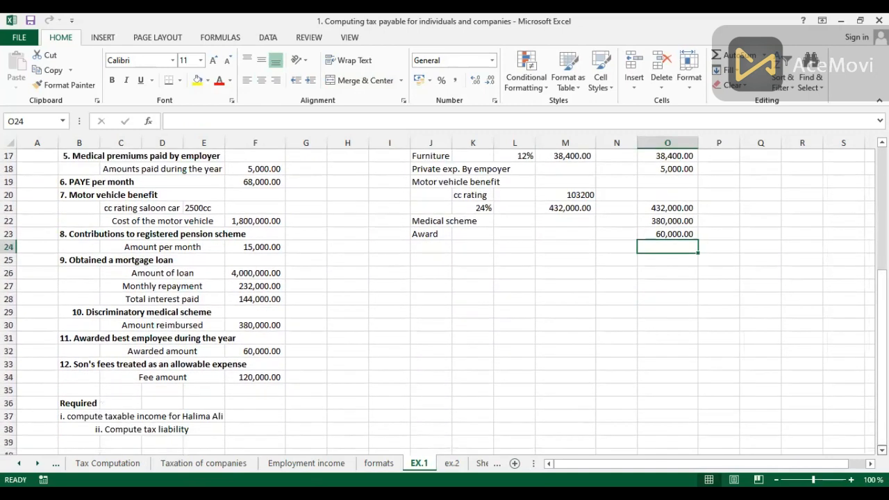
left_click(881, 450)
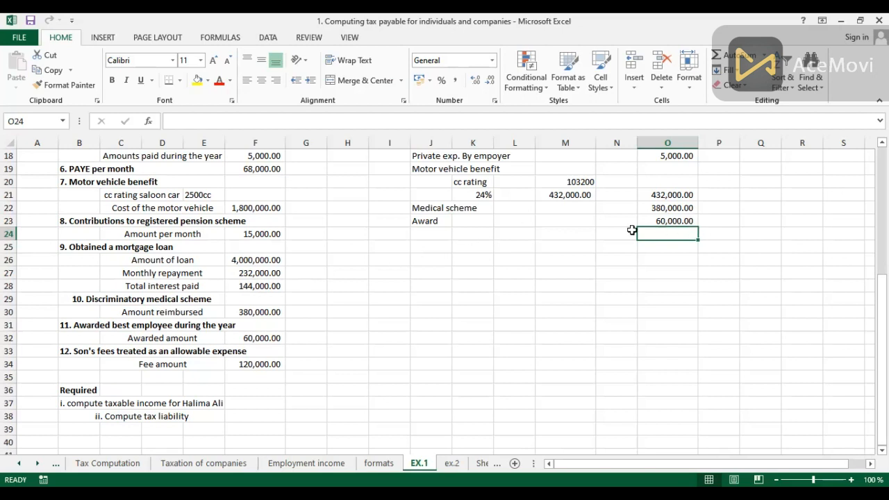
left_click(425, 235)
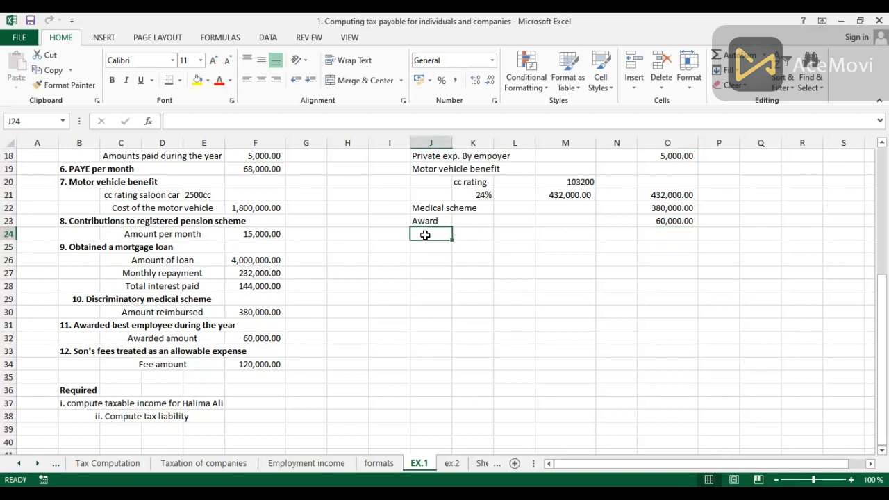
type("SC")
key("BackSpace")
type("chool fees")
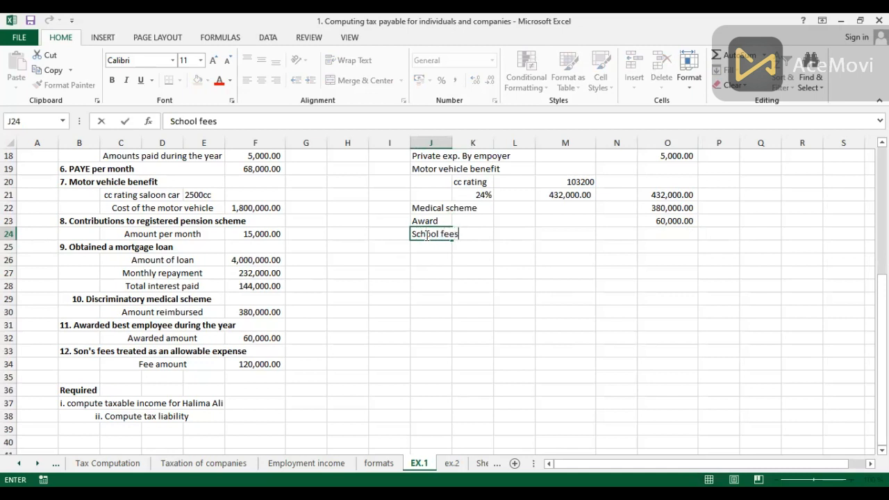
left_click(660, 234)
type("=")
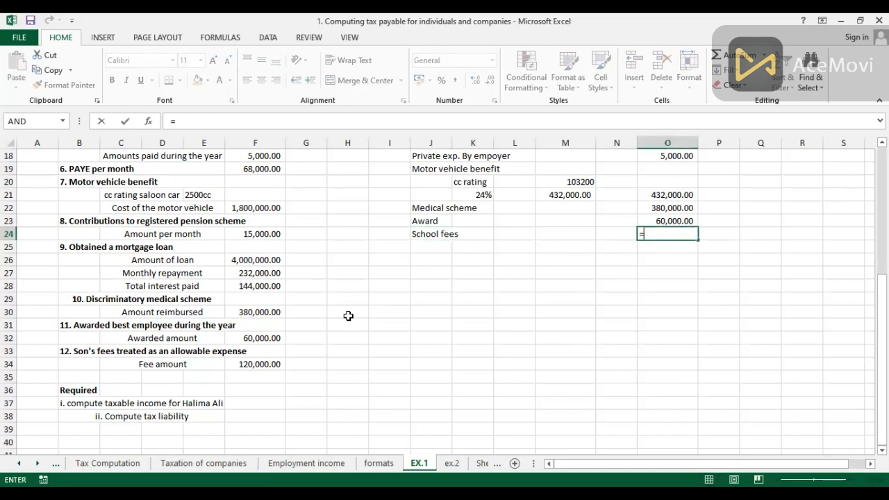
left_click(259, 368)
key("Return")
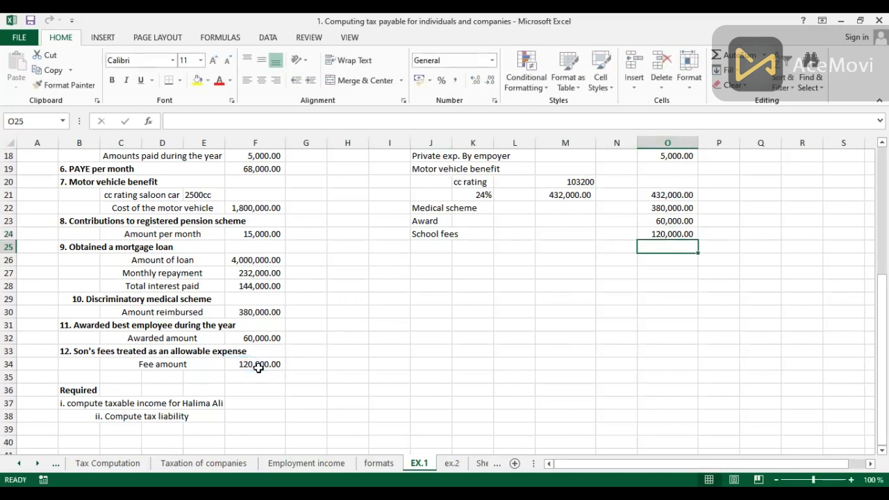
- Enter the bold row label Total employment benefits in J25
left_click(433, 248)
key("ctrl+b")
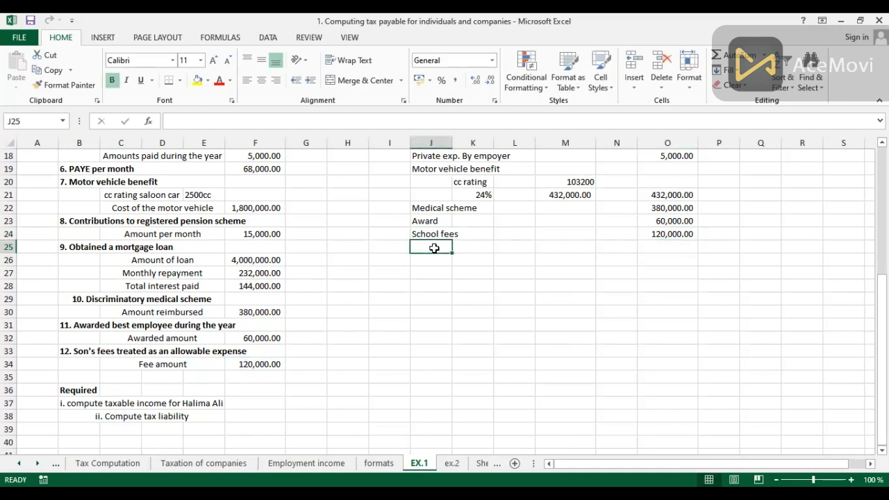
type("Tota")
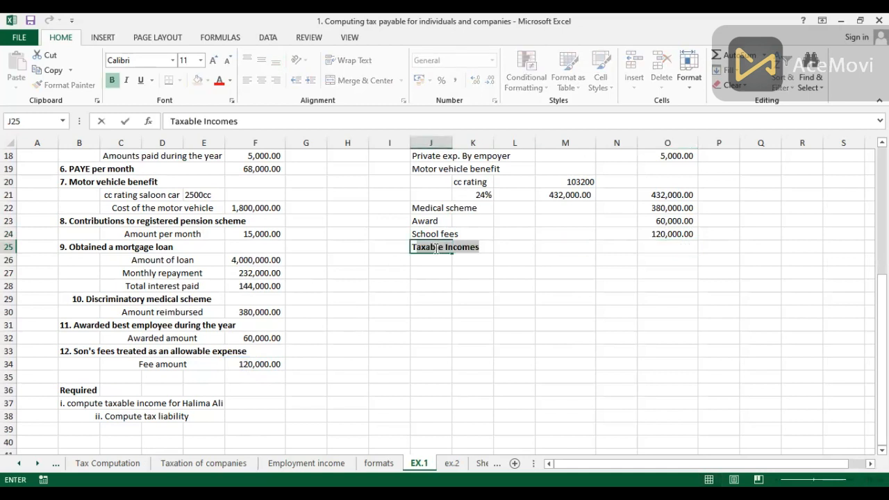
type("l ")
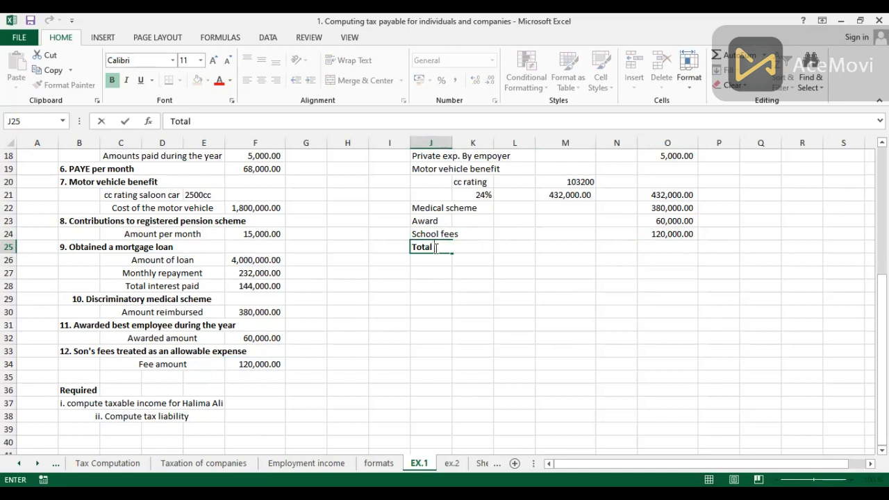
type("employment be")
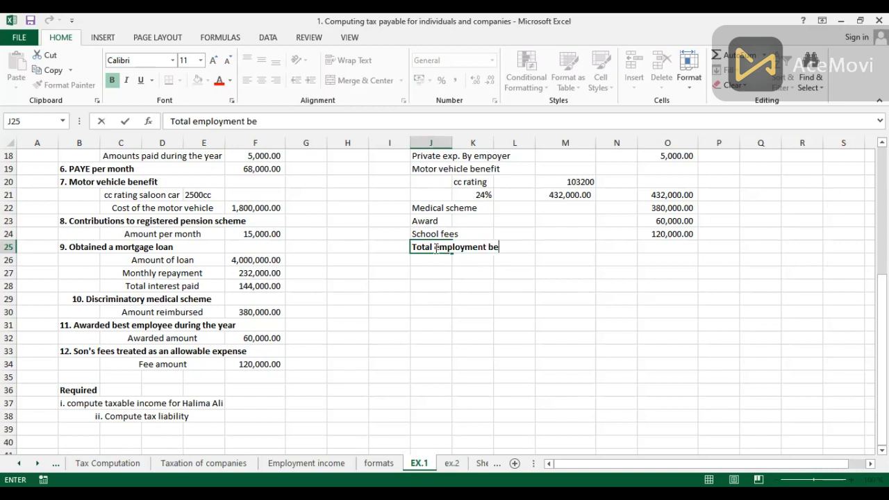
type("nefits")
- Total the employment benefits in O25 with =SUM(O11:O24)
left_click(676, 248)
type("=s")
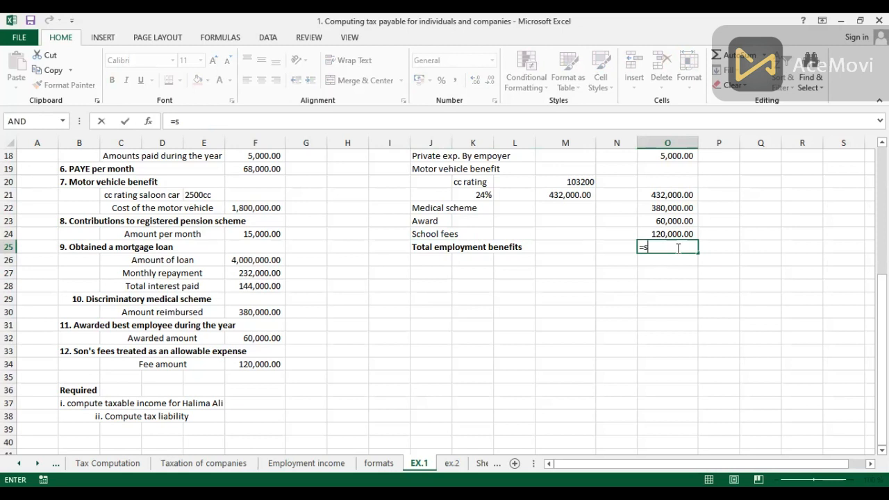
key("Tab")
left_click(677, 234)
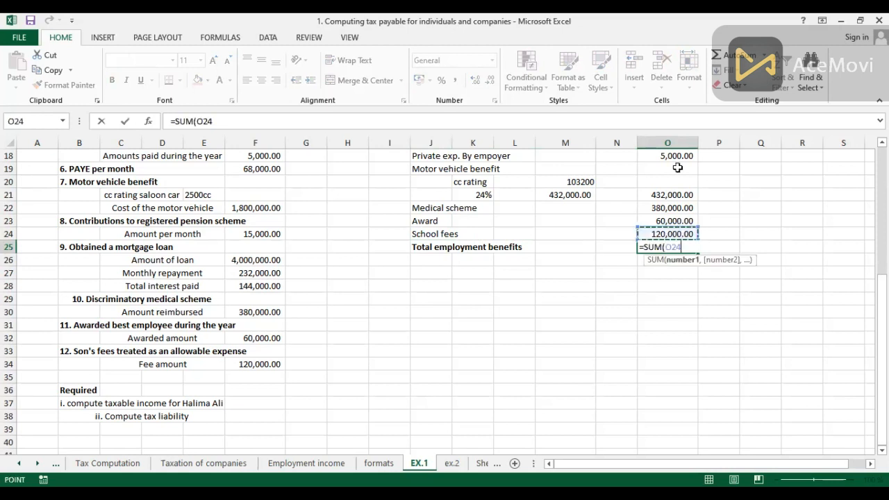
scroll(667, 209, "up", 4)
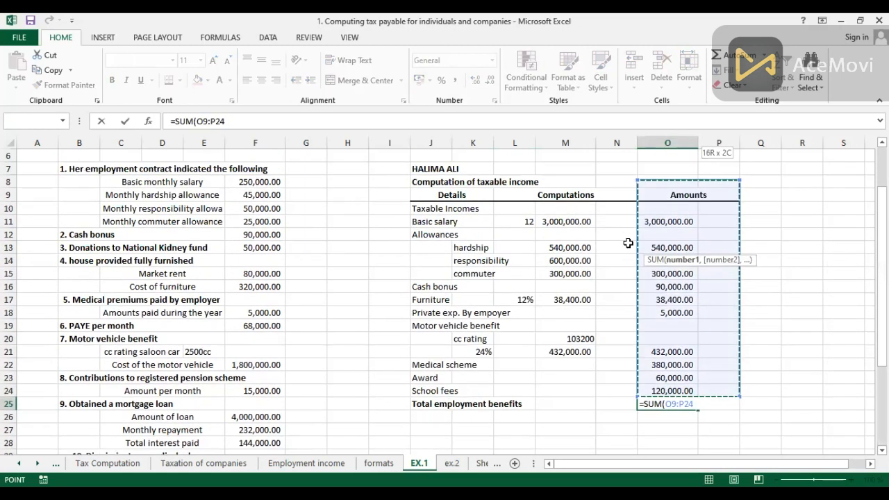
left_click(660, 216, "shift")
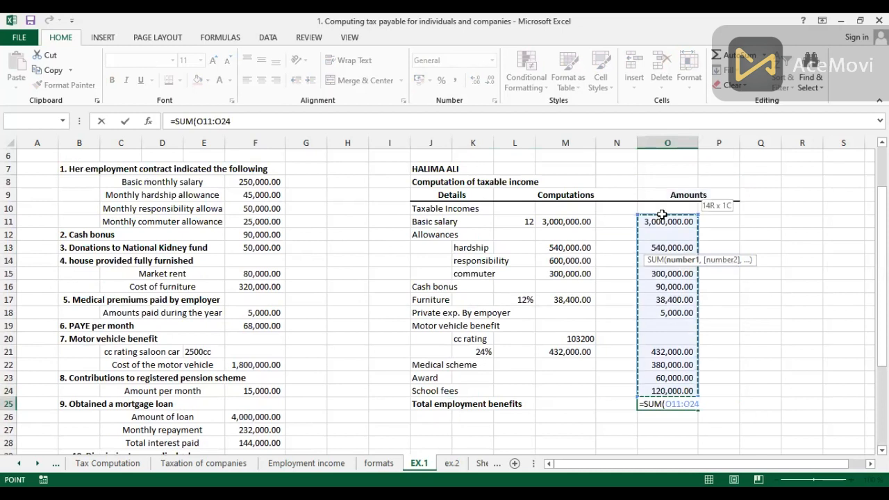
key("Return")
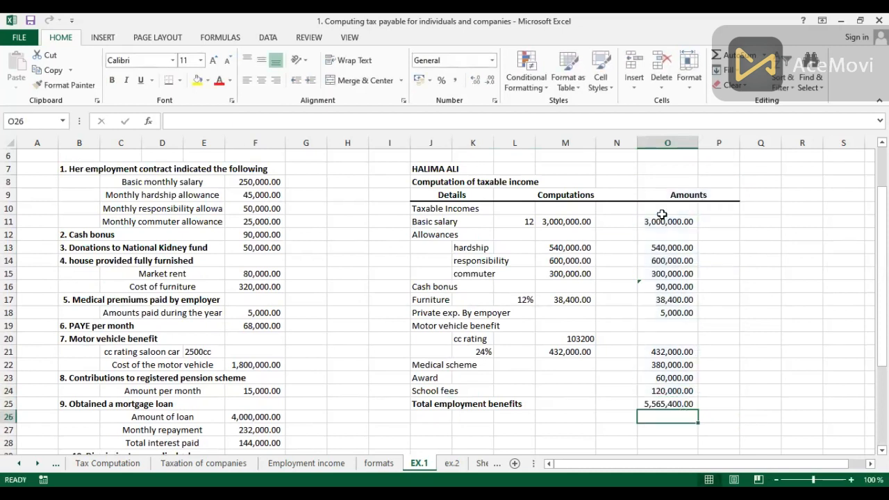
- Format the total in O25 as bold with a border line above it
left_click(663, 404)
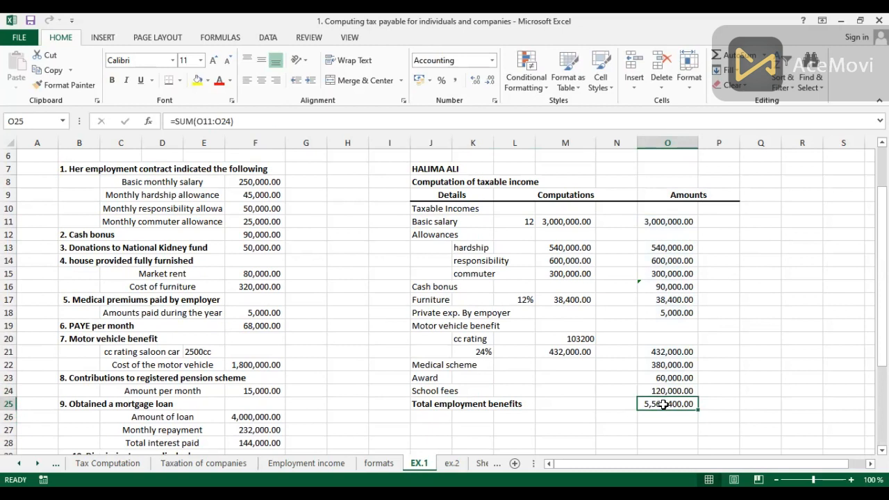
key("ctrl+b")
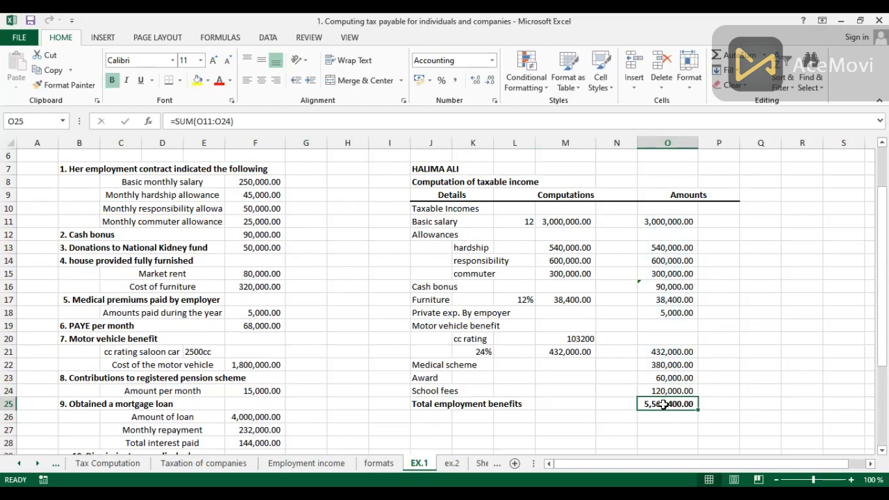
key("alt+h")
key("Escape")
left_click(564, 407)
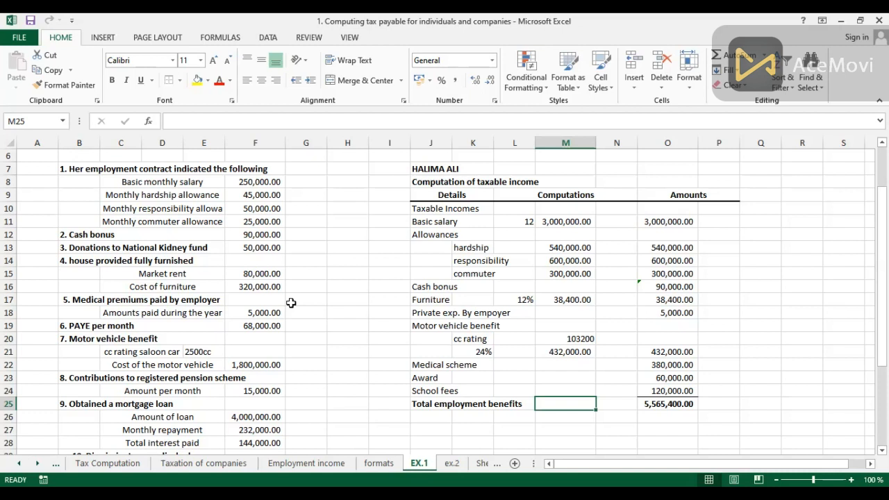
- Add a Housing benefit heading in J26 and a market value row in K27, with M27 linked to the market rent in F15
left_click(427, 420)
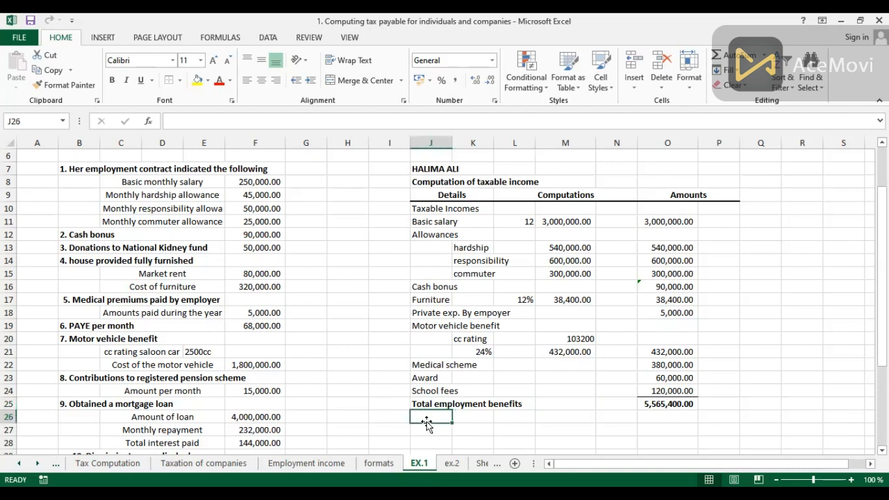
type("Housing ben")
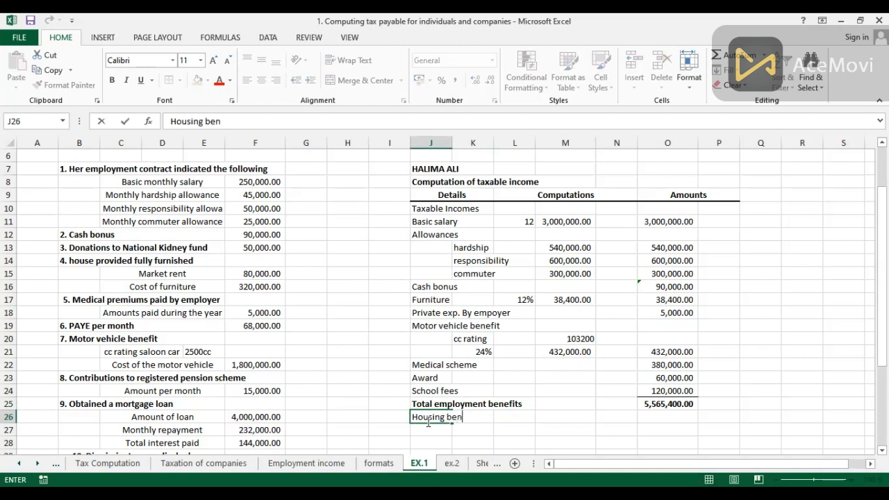
type("efit")
left_click(471, 427)
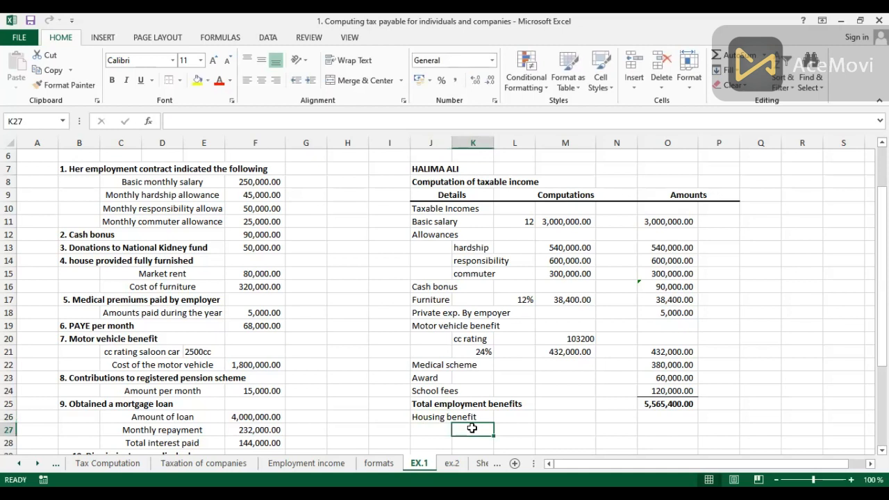
type("market value")
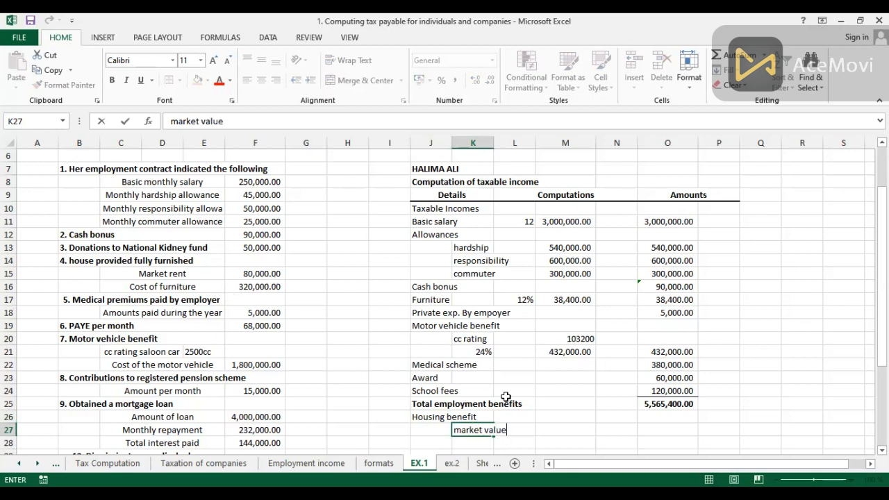
left_click(563, 429)
type("=")
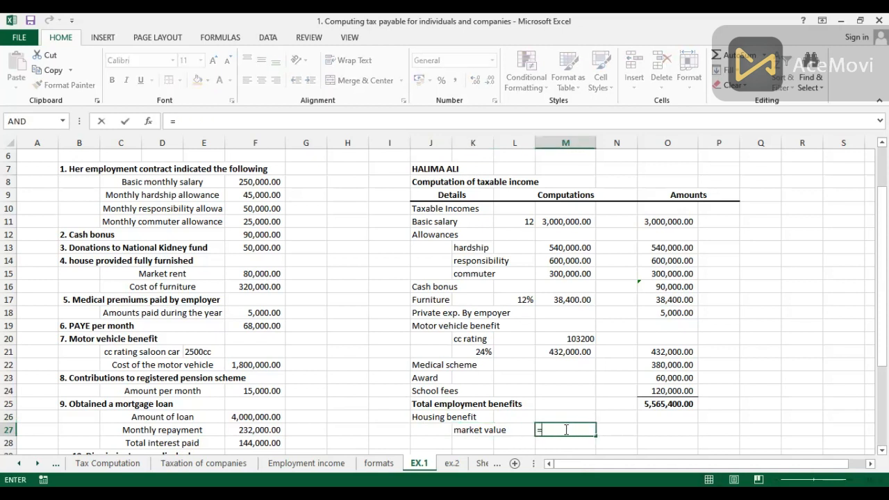
left_click(257, 273)
key("Return")
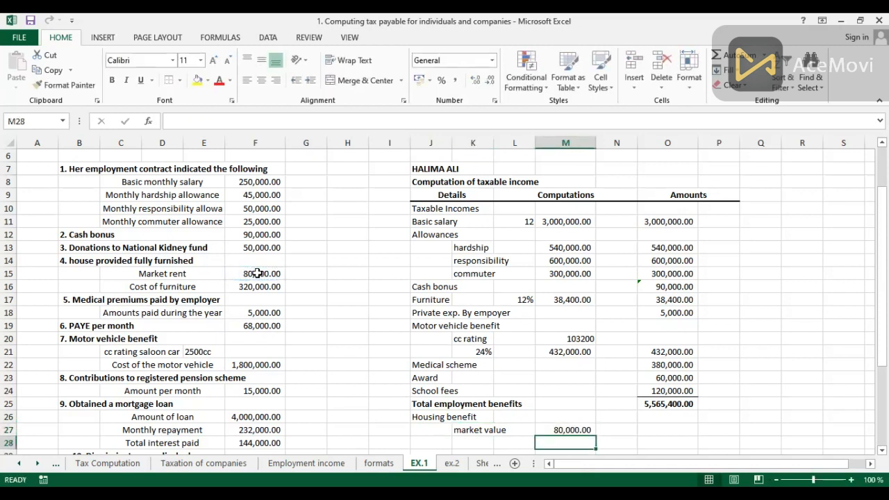
- Enter 15% in K28 and compute that share of total employment benefits in M28 with =K28*O25
left_click(465, 444)
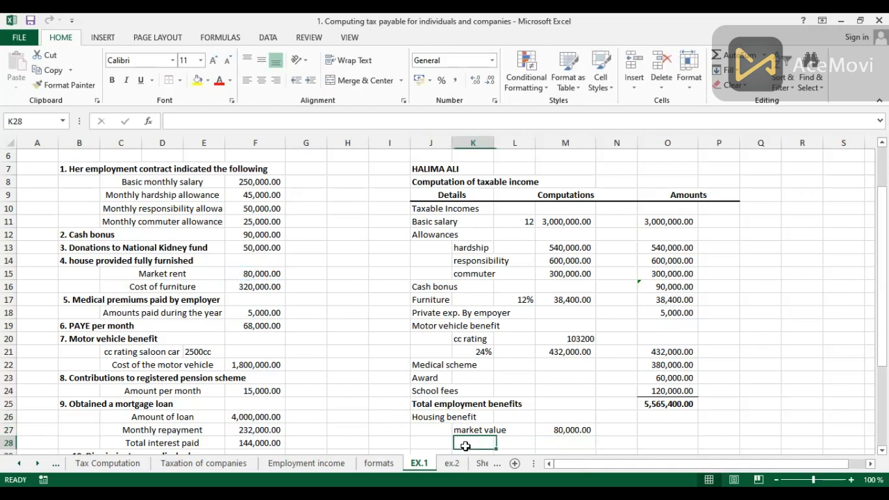
type("15")
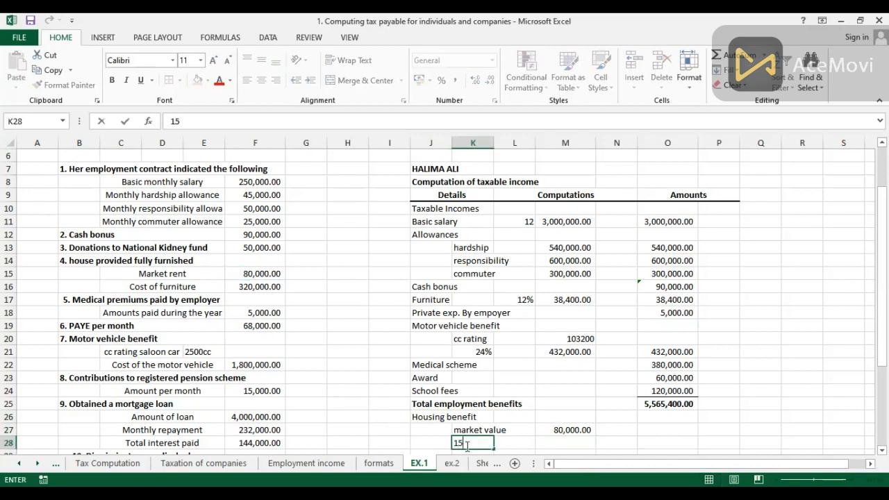
type("%")
left_click(575, 442)
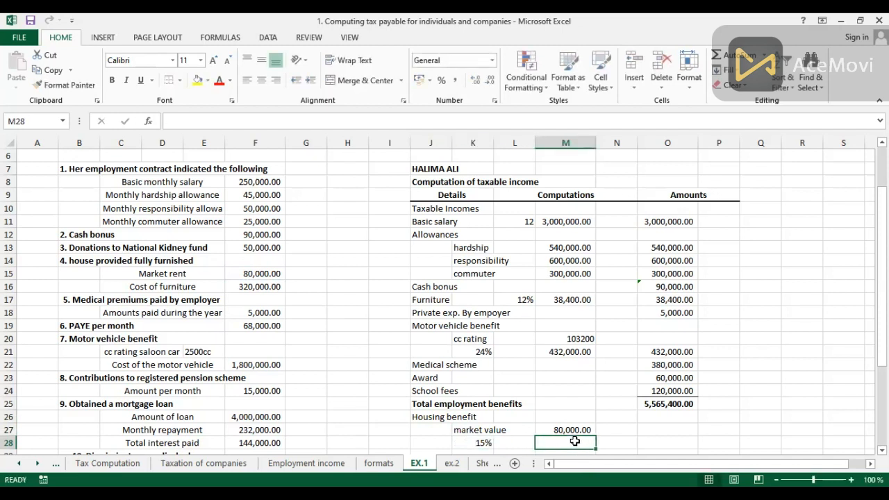
type("=")
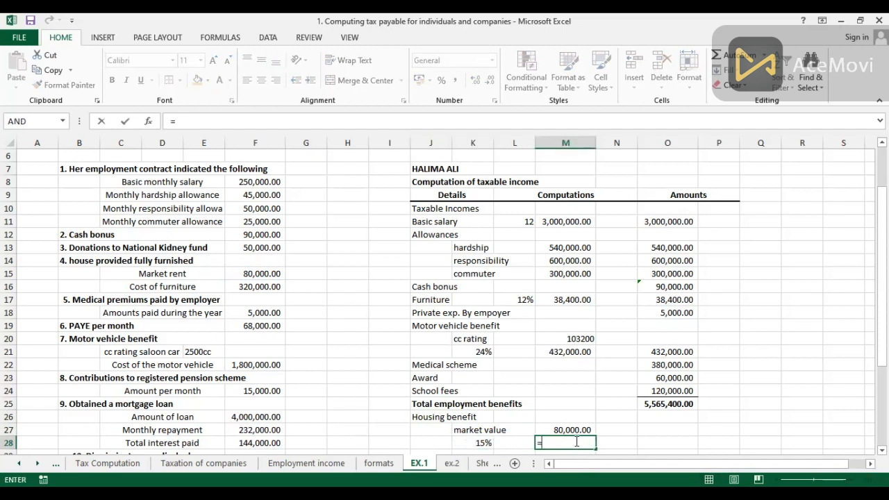
left_click(476, 443)
type("*")
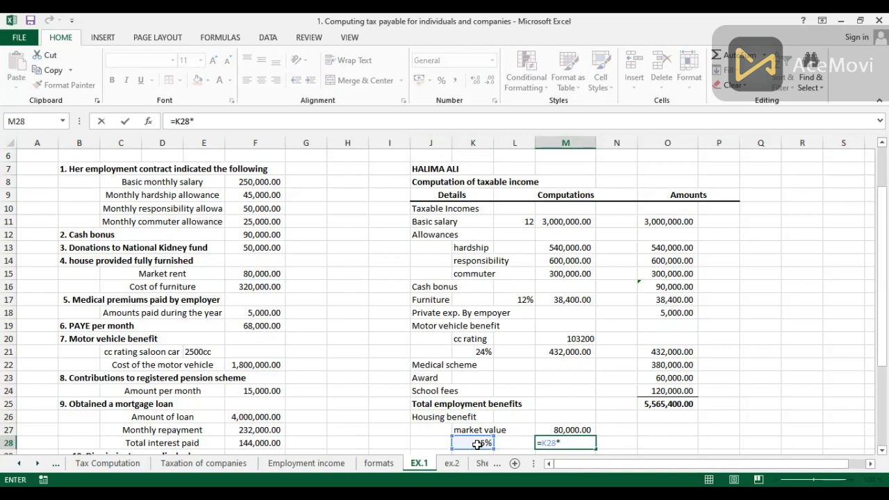
left_click(657, 403)
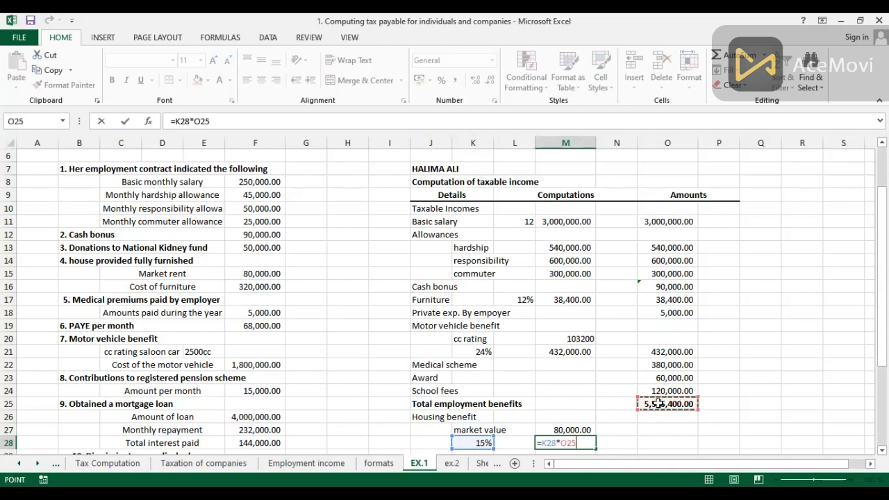
key("Return")
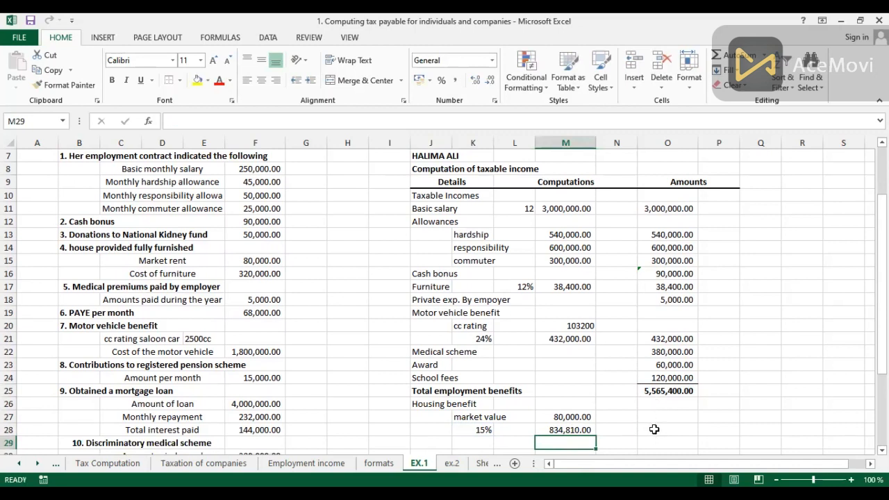
- Carry the 15% housing benefit from M28 into the Amounts column at O28
left_click(654, 430)
type("=")
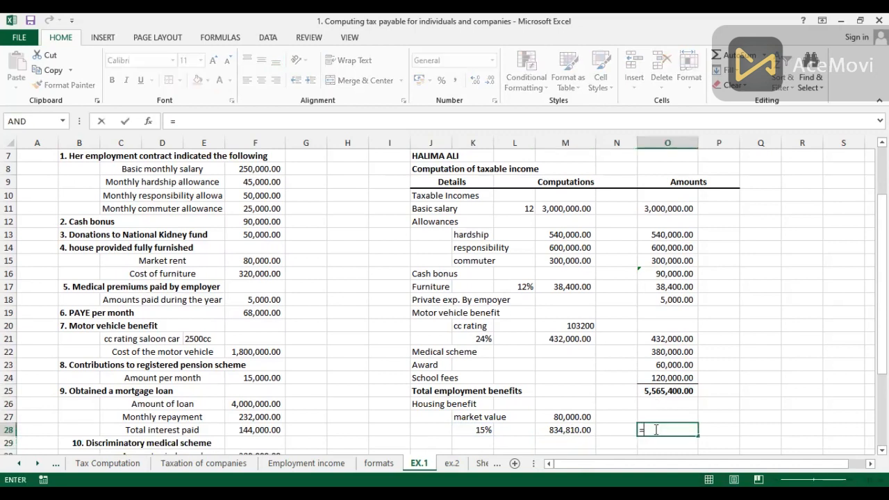
left_click(548, 430)
key("Return")
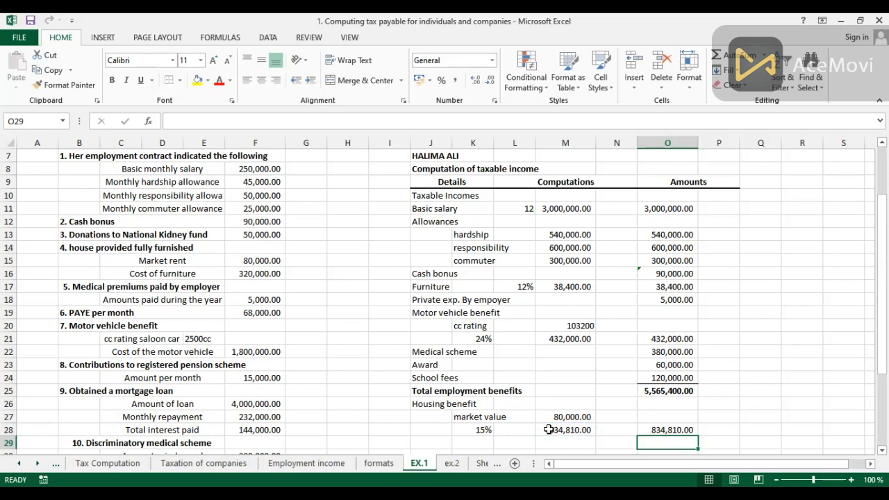
- Add the bold label "Total employment income" in J29, below the housing benefit rows
scroll(539, 402, "down", 2)
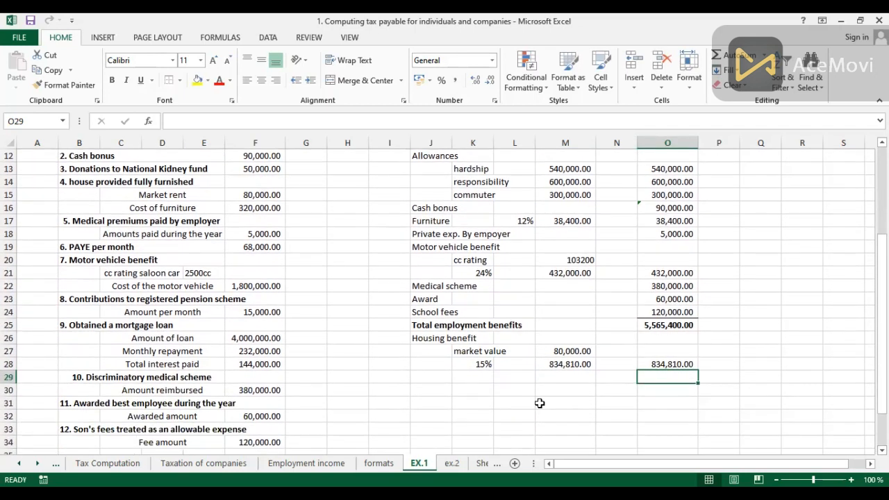
left_click(426, 378)
key("ctrl+b")
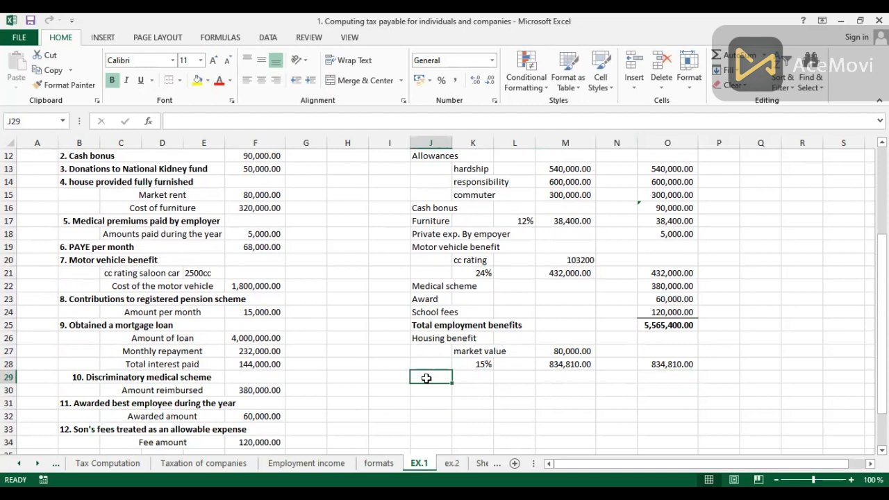
type("TO")
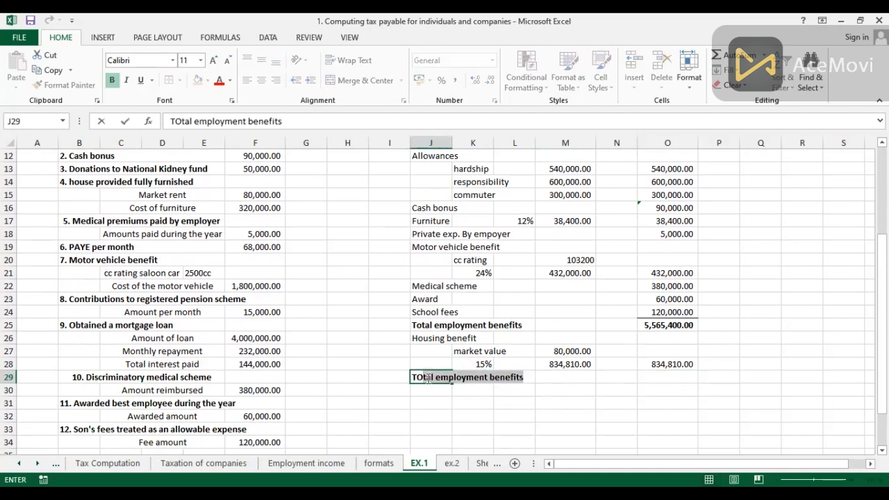
key("BackSpace")
type("ota")
key("BackSpace")
key("BackSpace")
key("BackSpace")
key("BackSpace")
type("otal employment income")
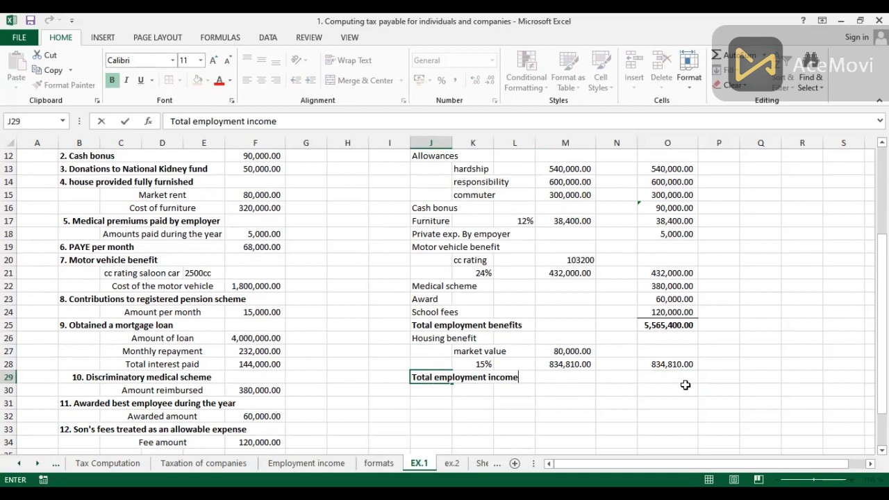
- Compute total employment income in O29 with =O25+O28 and format it as bold with a border line above
left_click(656, 376)
type("=")
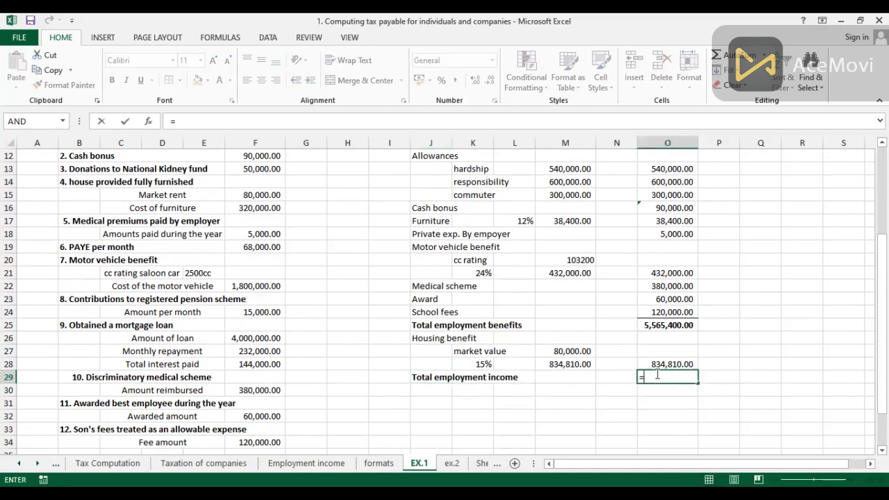
left_click(670, 328)
type("+")
left_click(659, 362)
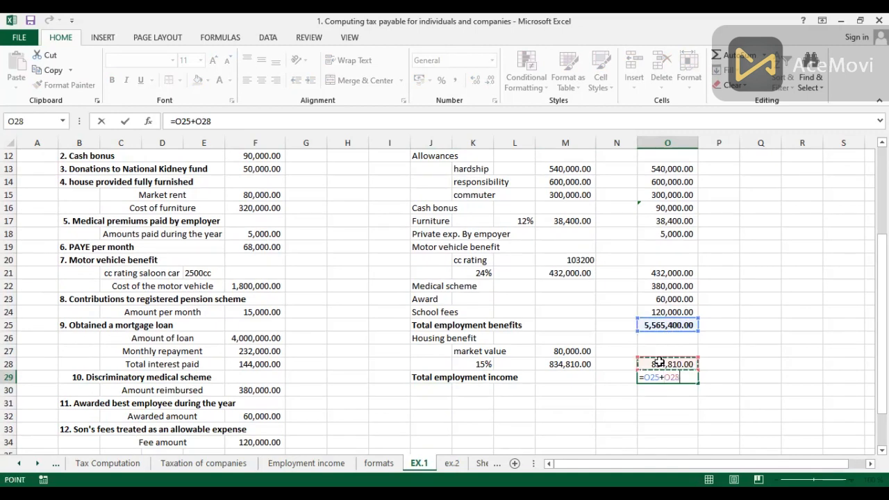
key("Return")
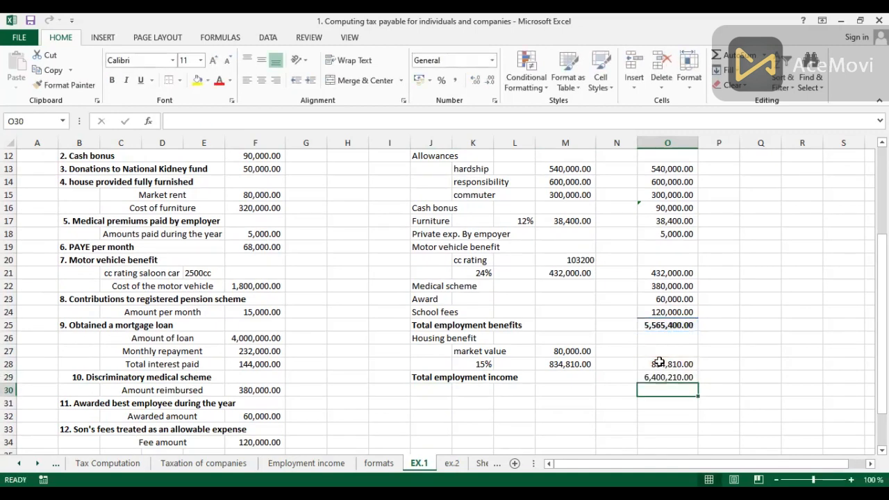
left_click(663, 376)
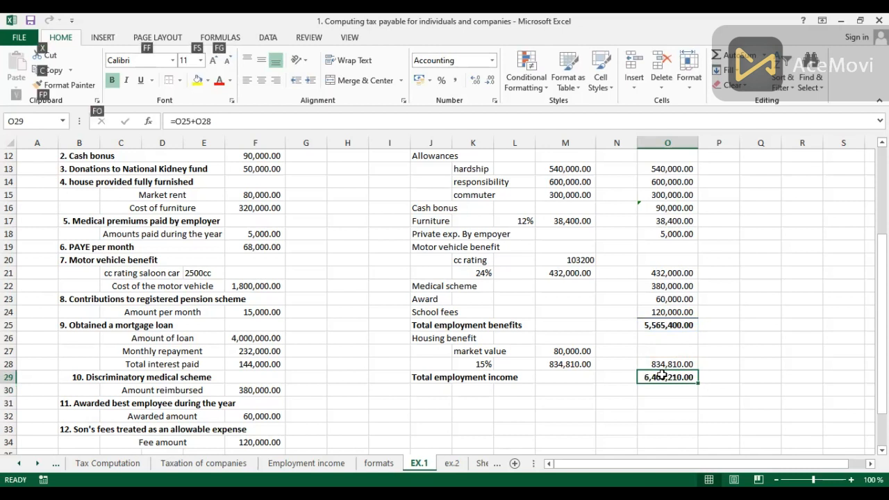
key("b")
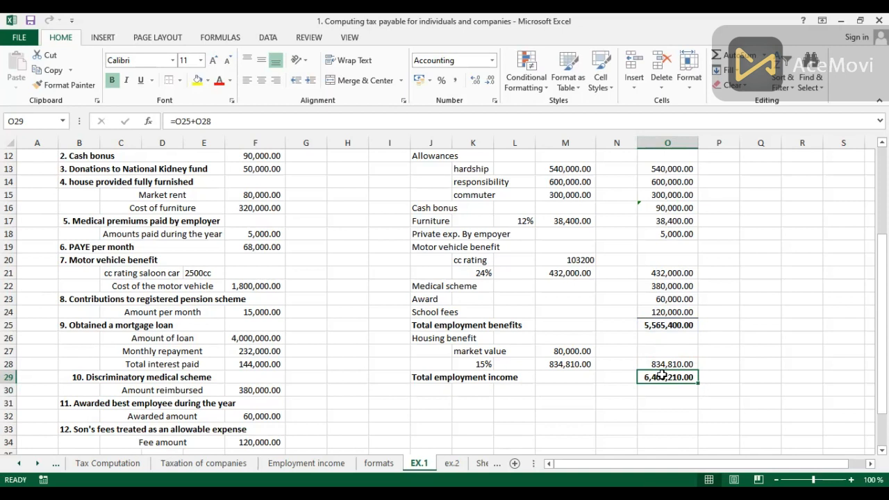
- Add the heading "ALLOWABLE DEDUCTIONS" in J30 and format it as bold italic
left_click(427, 391)
type("A")
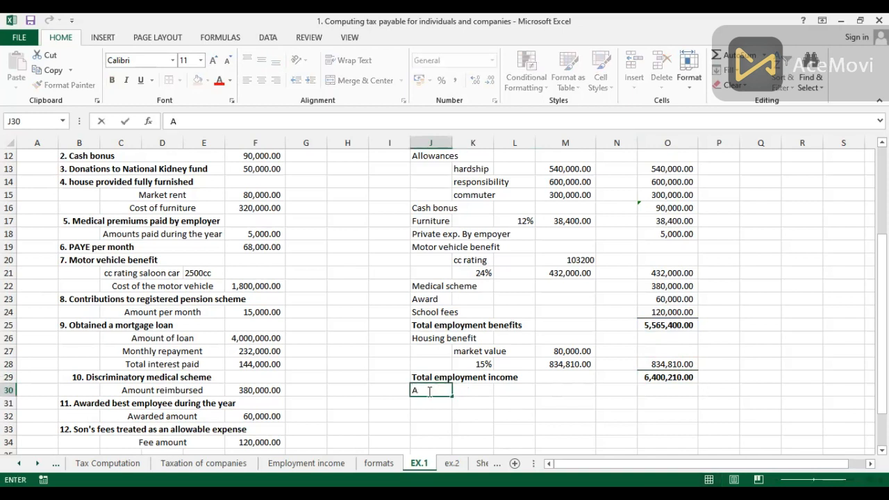
type("LLOWA")
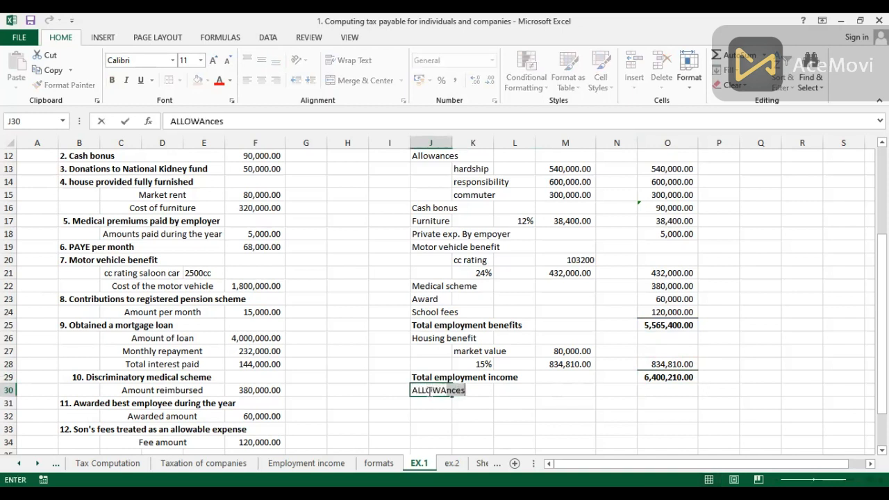
type("BLE DEDUCTIONS")
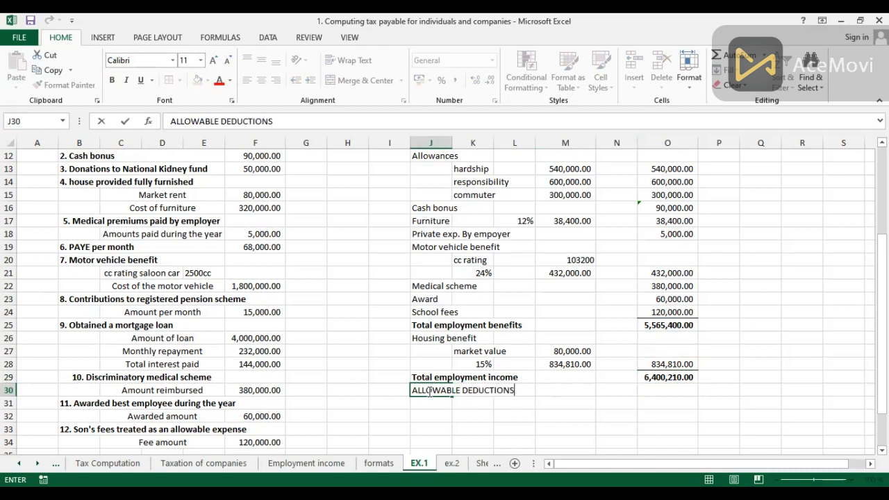
left_click(429, 392)
key("ctrl+b")
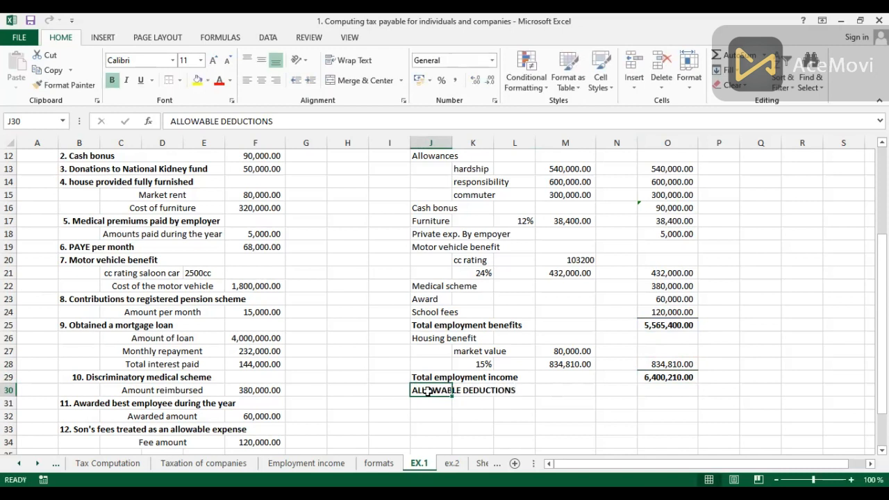
key("alt+h")
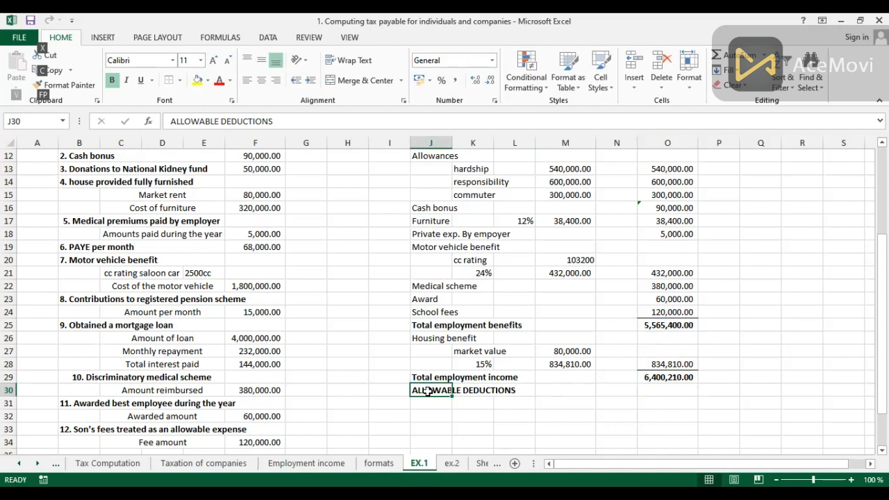
key("2")
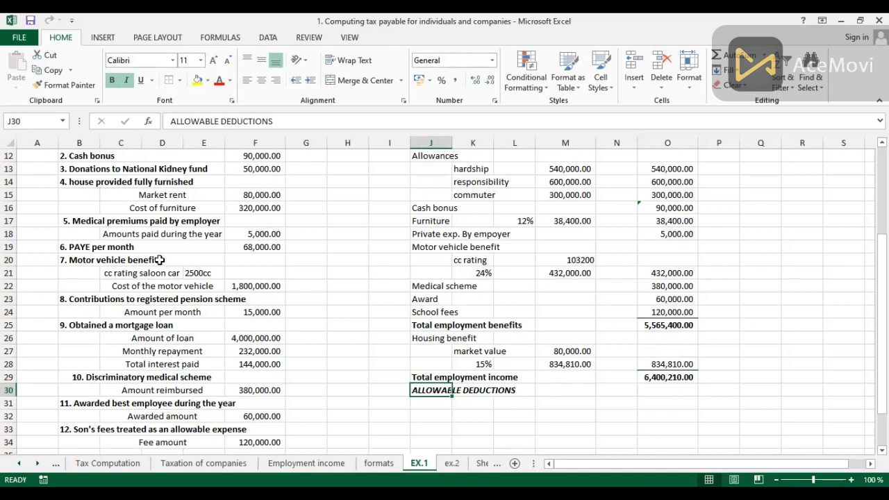
- Add a "registered pension scheme" heading in J31 with the rows actual, 30% and limit in K32 to K34
left_click(428, 403)
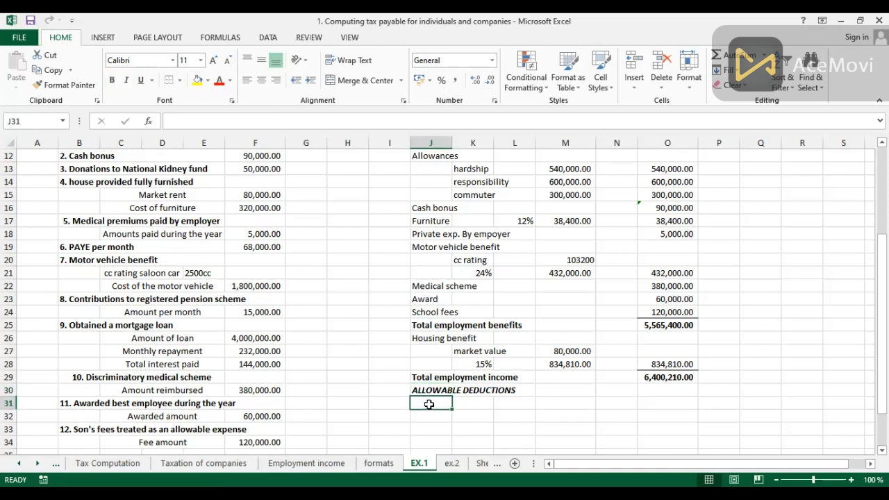
type("registe")
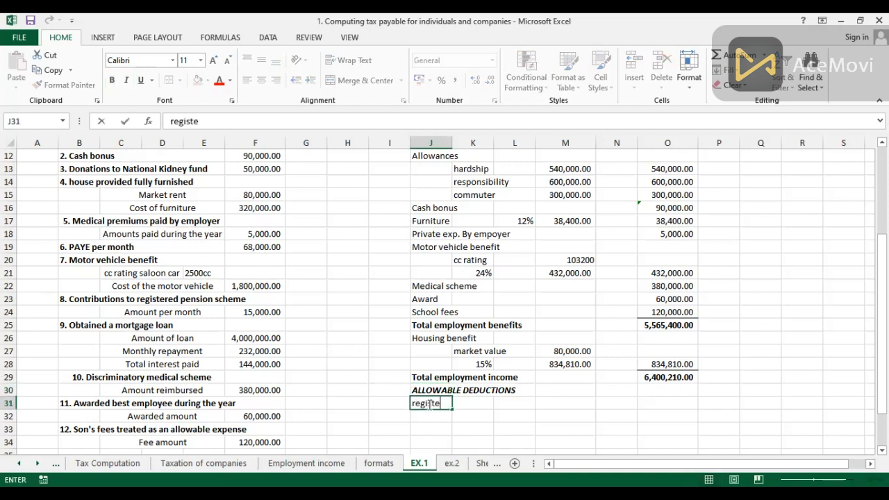
type("red pension scheme")
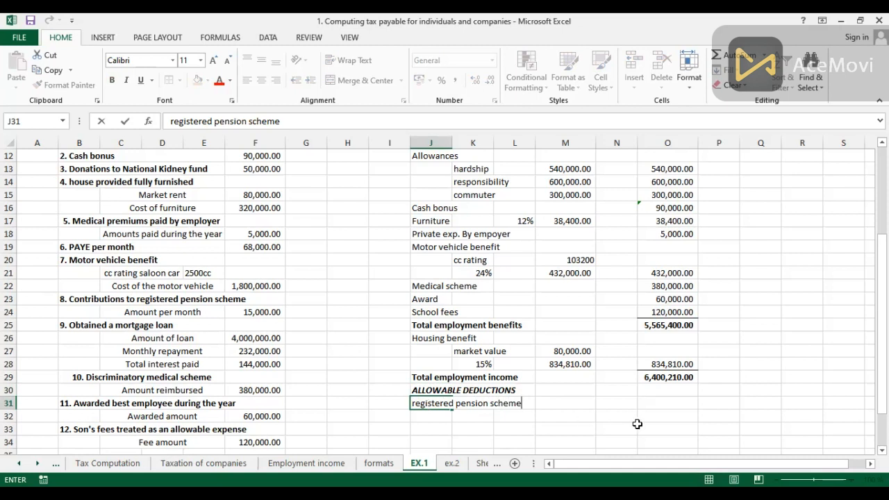
left_click(478, 426)
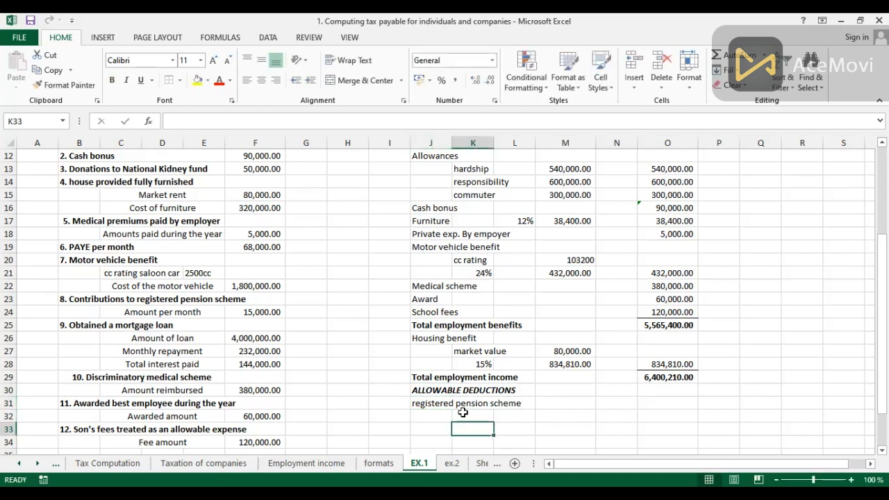
left_click(463, 412)
type("actual")
key("Return")
type("30%")
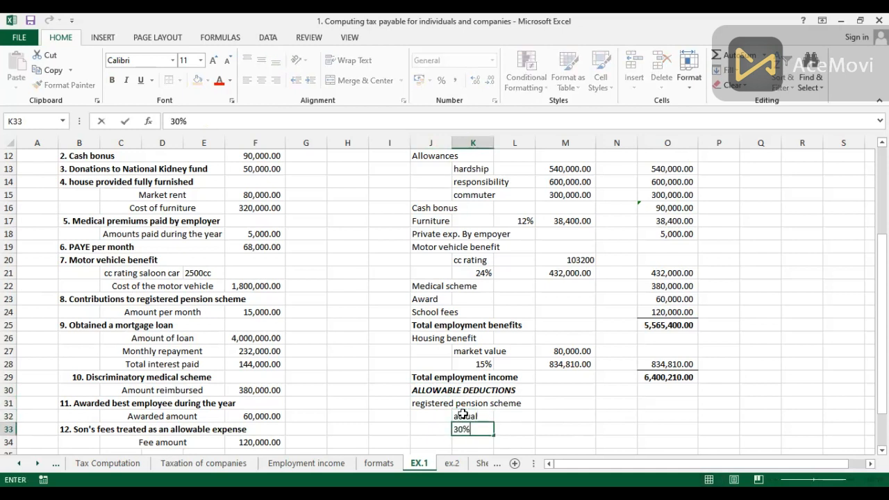
key("Return")
type("limit")
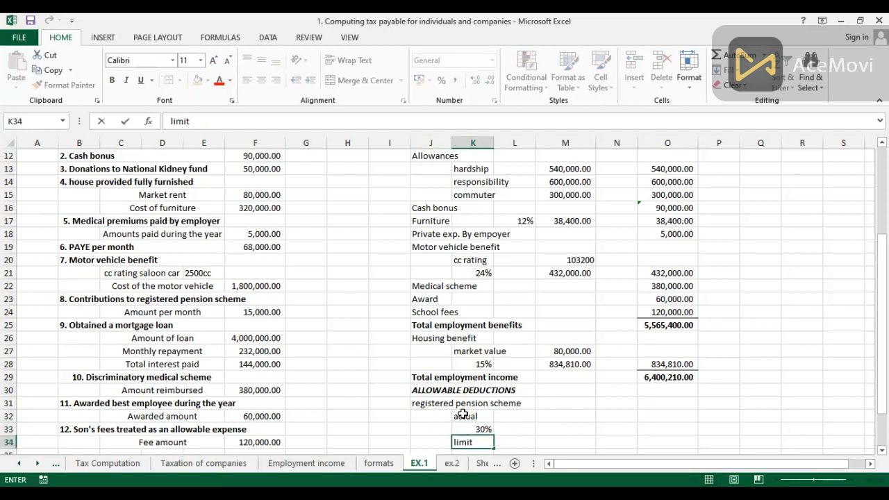
- Compute the actual annual pension contribution in M32 by multiplying the monthly amount in F24 by 12
left_click(565, 416)
type("=")
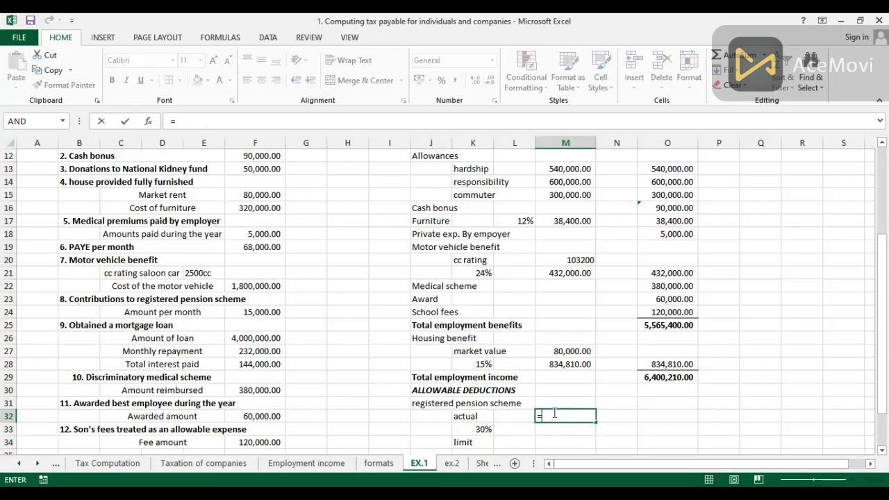
left_click(259, 314)
type("*12")
key("Return")
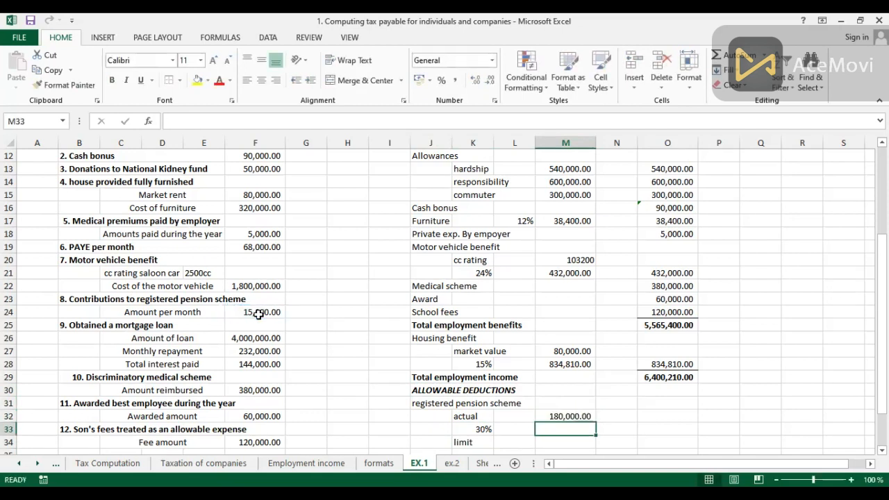
- Compute 30% of total employment income in M33 with =K33*O29 and enter 240000 as the limit in M34
type("=")
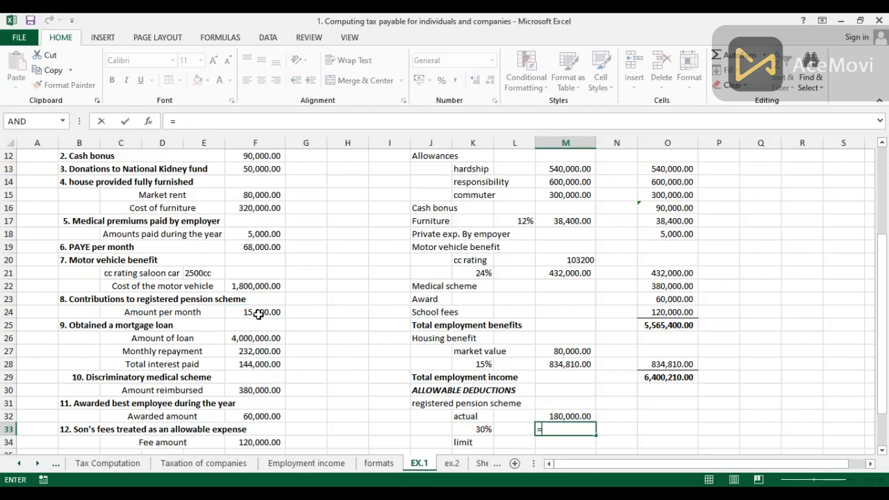
left_click(472, 431)
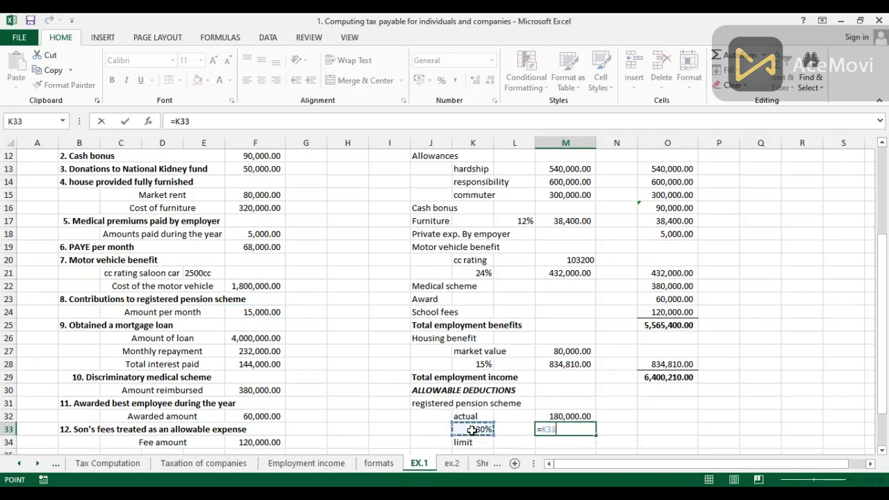
type("*")
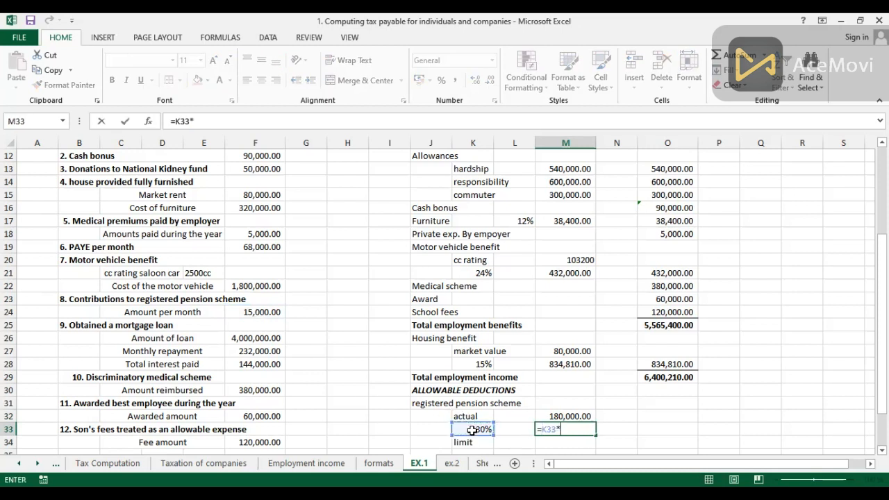
left_click(663, 378)
key("Return")
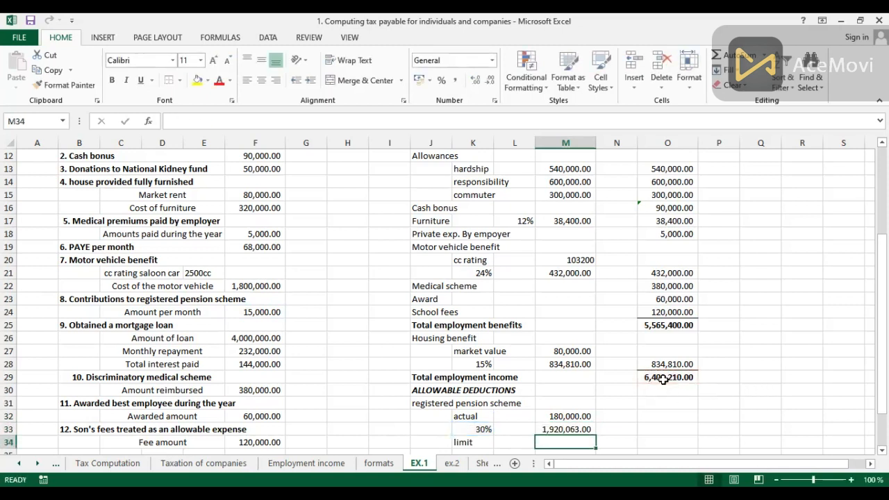
type("240000")
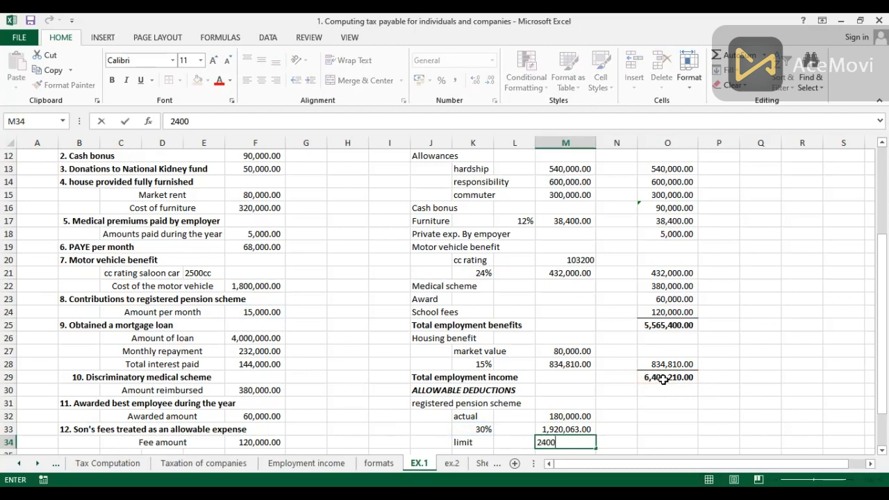
key("Return")
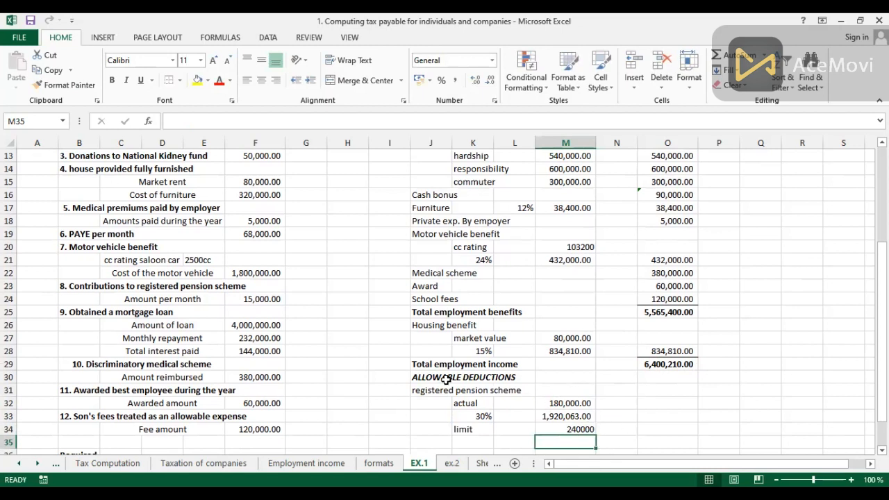
- Carry the actual pension contribution from M32 into the Amounts column at O32 as a negative value
left_click(670, 404)
type("=-")
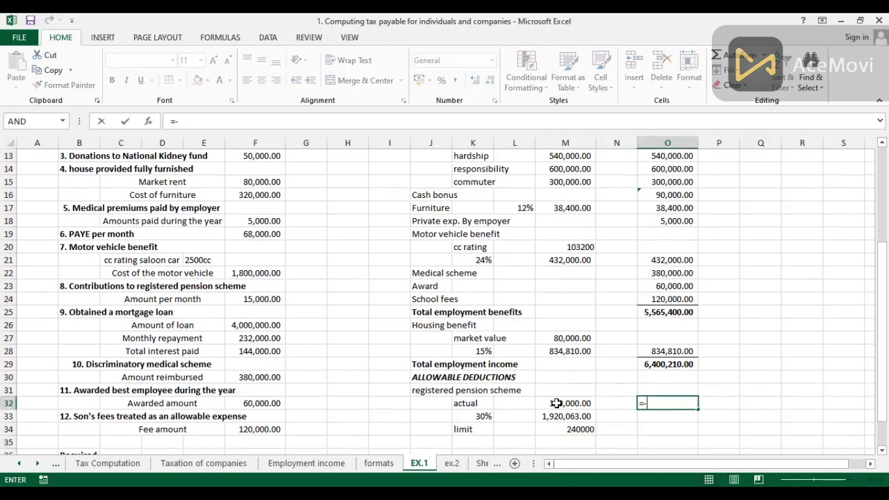
left_click(556, 402)
key("Return")
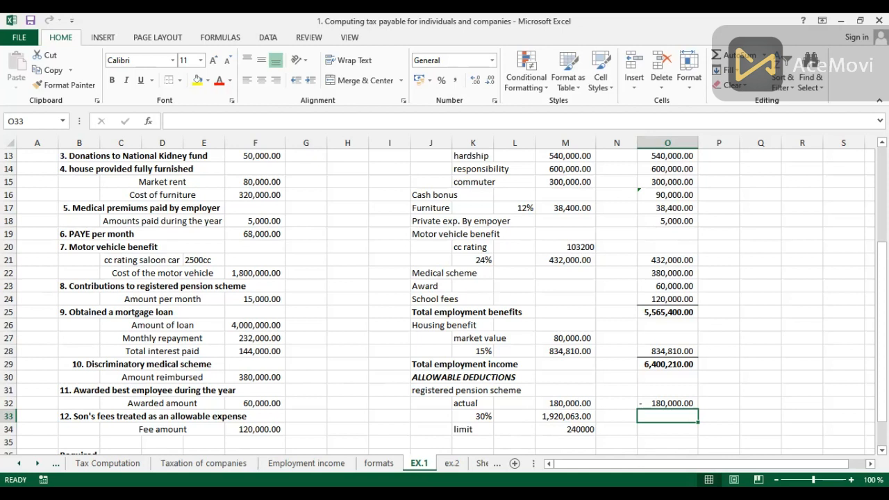
- Add the label "Interest on mortage" in J35 below the pension scheme rows
scroll(445, 302, "down", 2)
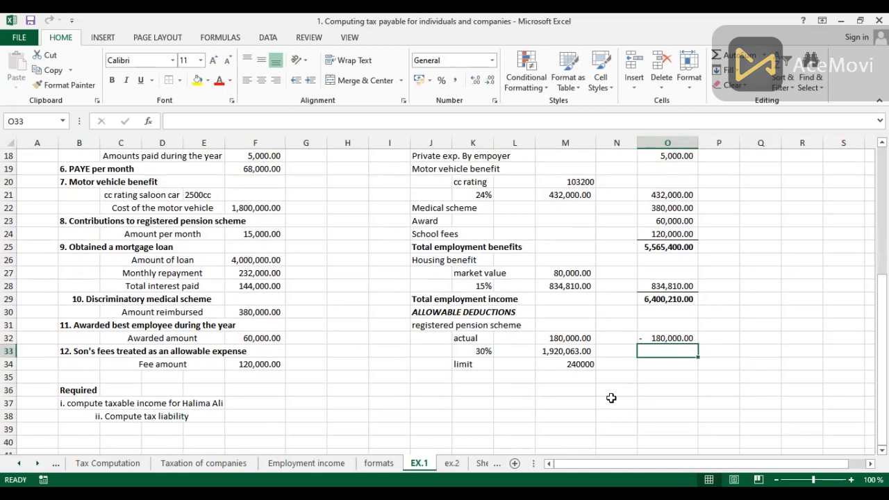
left_click(430, 375)
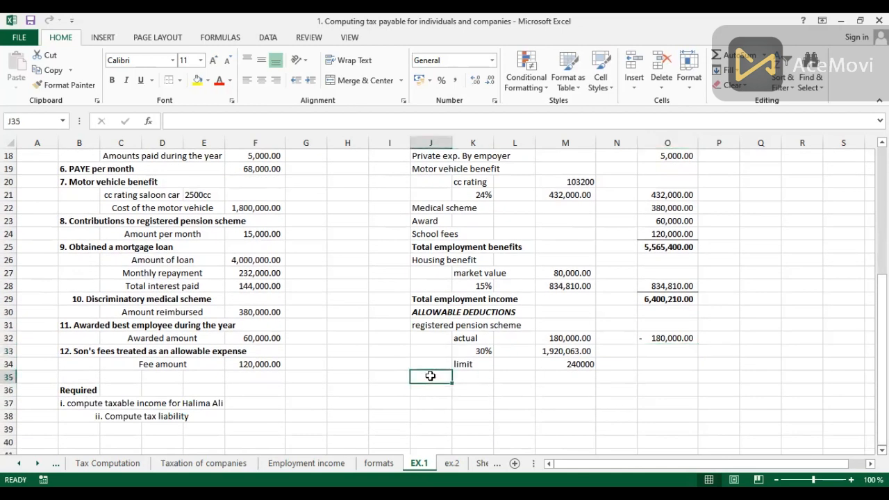
type("Inte")
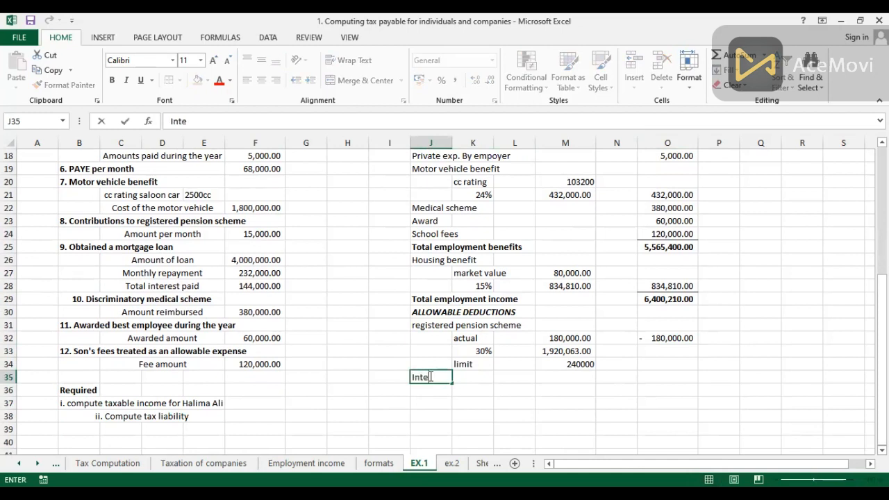
type("rest on mo")
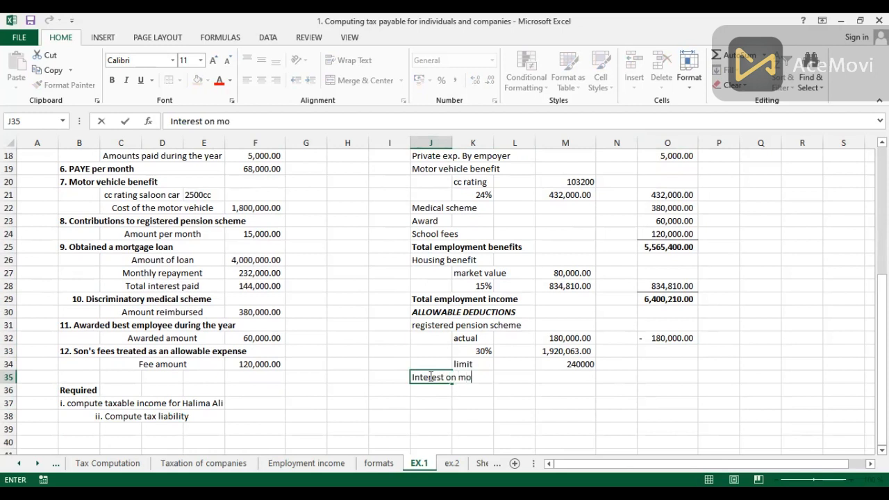
type("rtage")
- Carry the total interest paid from F28 into the Amounts column at O35
left_click(661, 377)
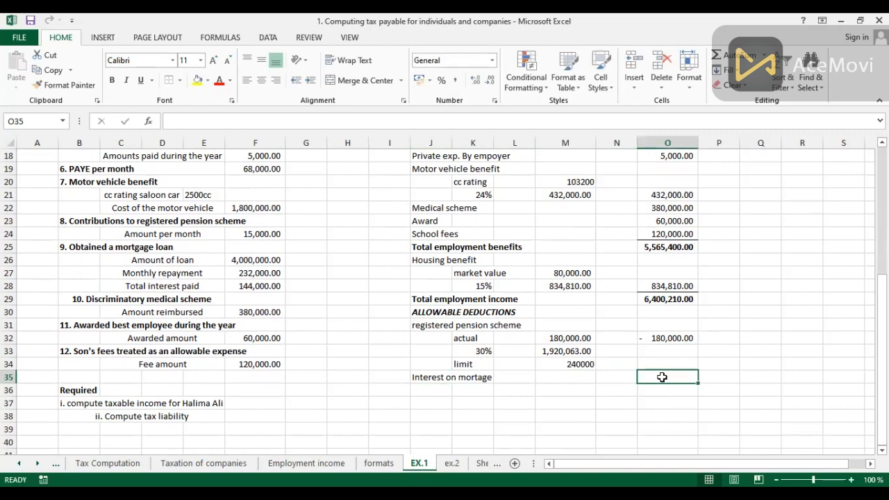
type("=")
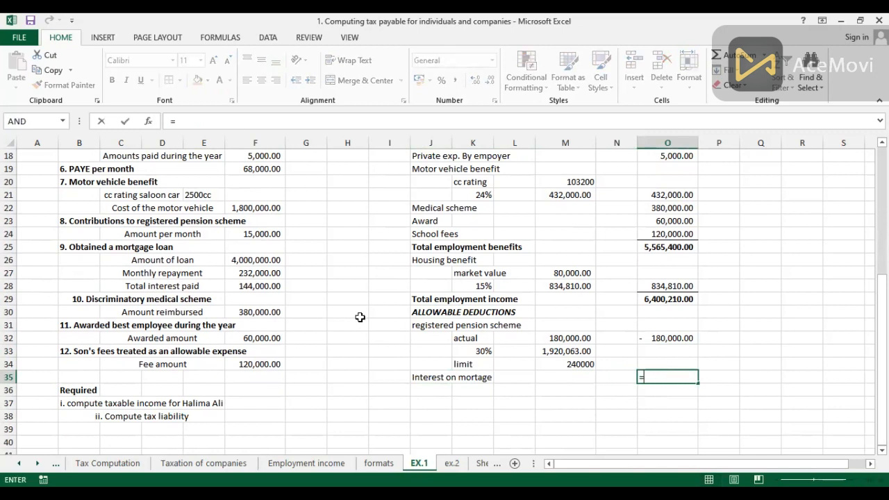
left_click(250, 286)
key("Return")
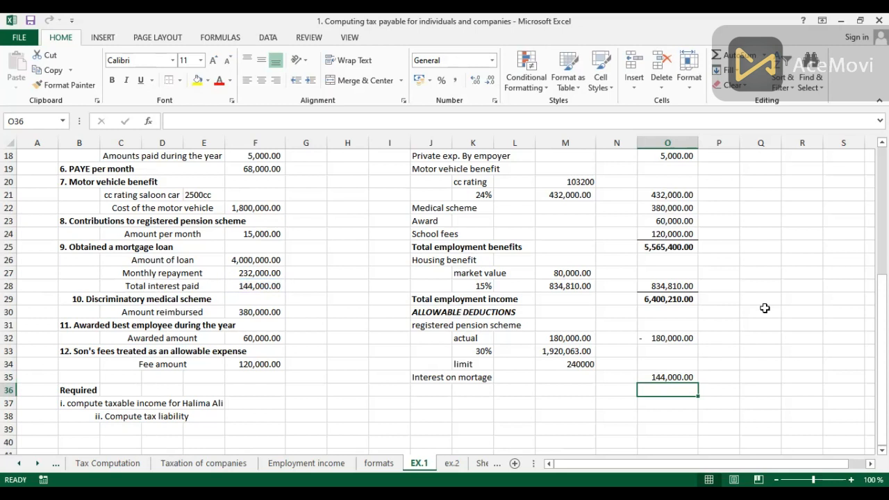
- Make the mortgage interest in O35 a deduction by changing its formula to =-F28
scroll(444, 298, "up", 4)
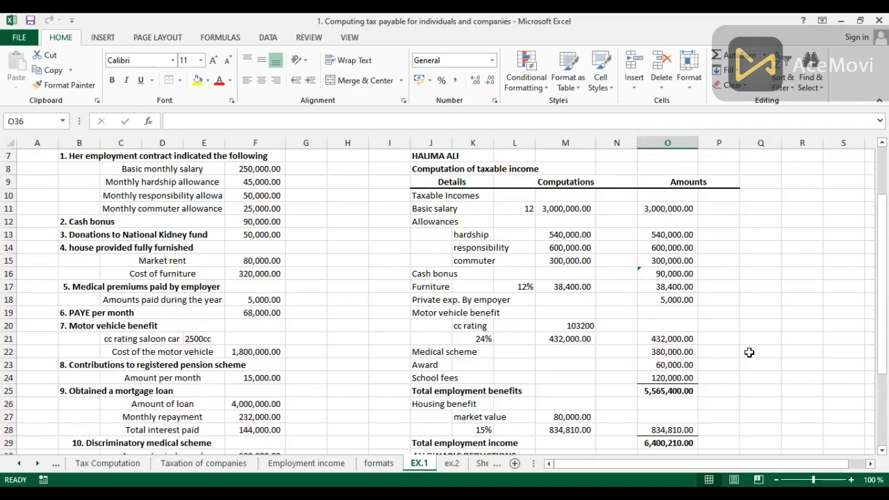
scroll(444, 302, "down", 4)
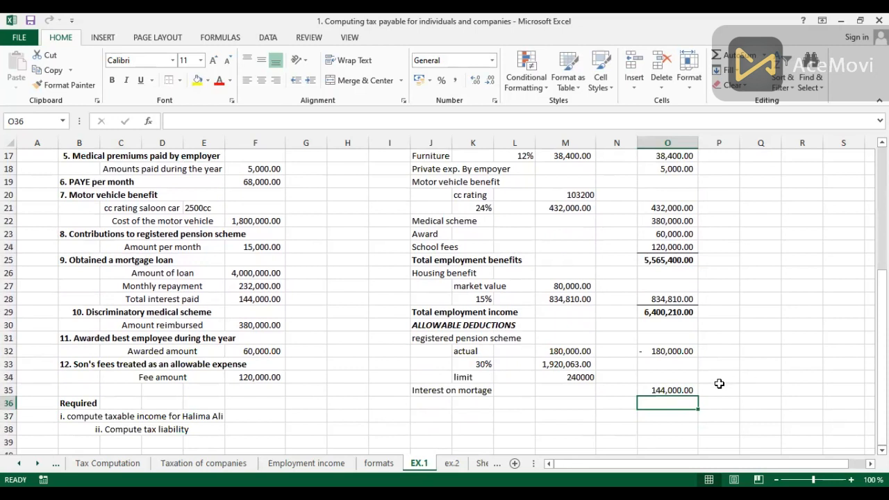
left_click(651, 390)
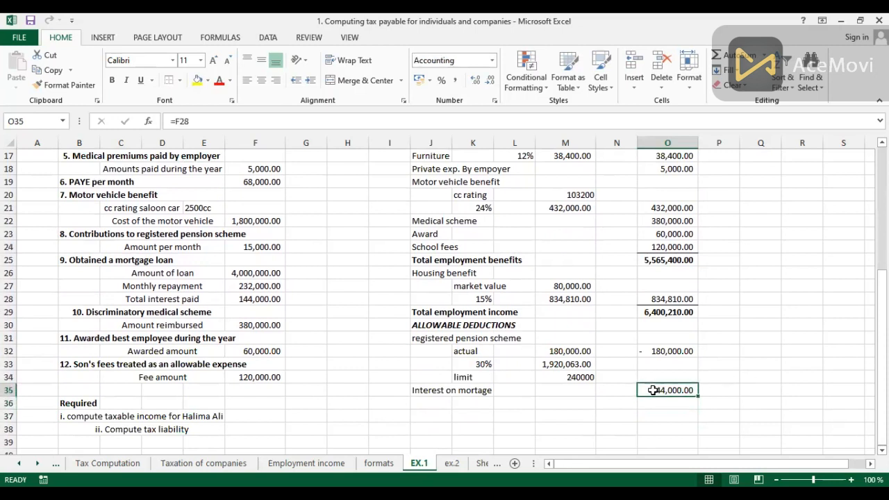
left_click(176, 120)
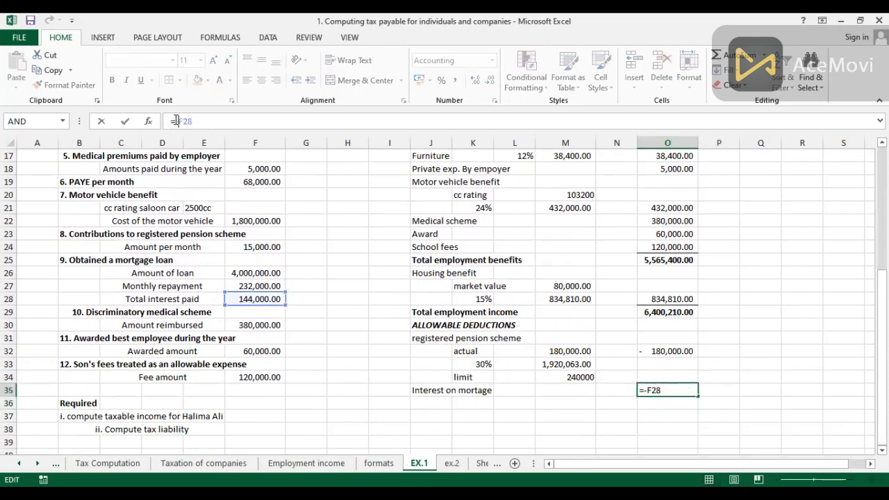
key("Return")
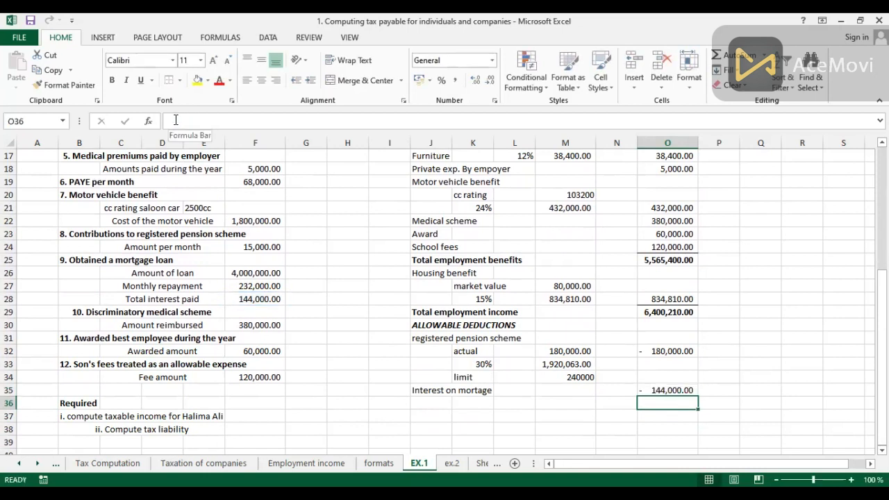
- Carry the National Kidney fund donation from F13 into O36 as a negative value
type("-")
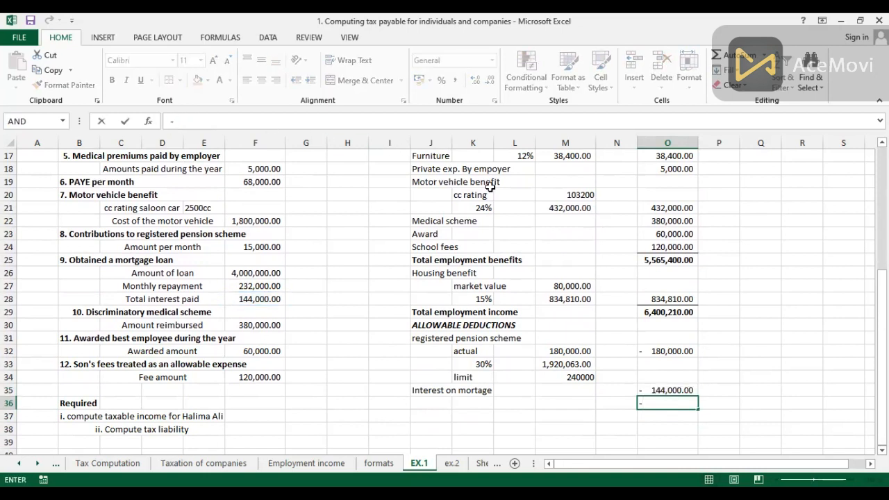
scroll(444, 299, "up", 4)
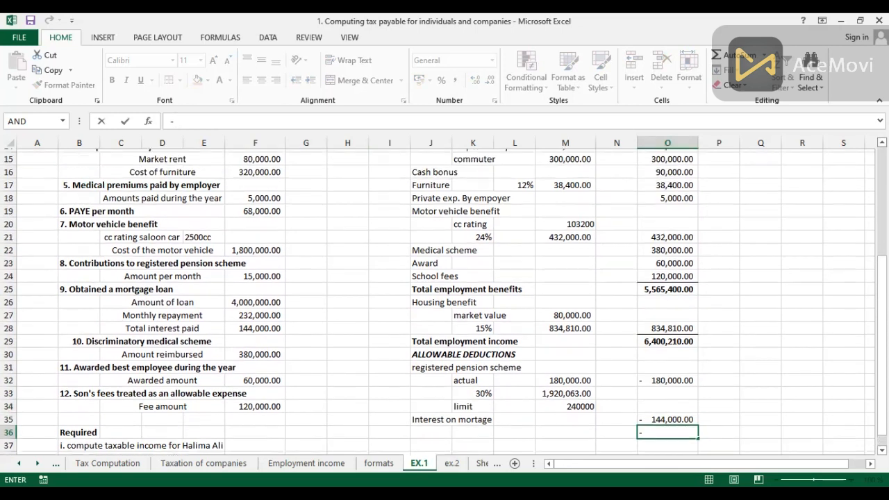
scroll(705, 206, "up", 1)
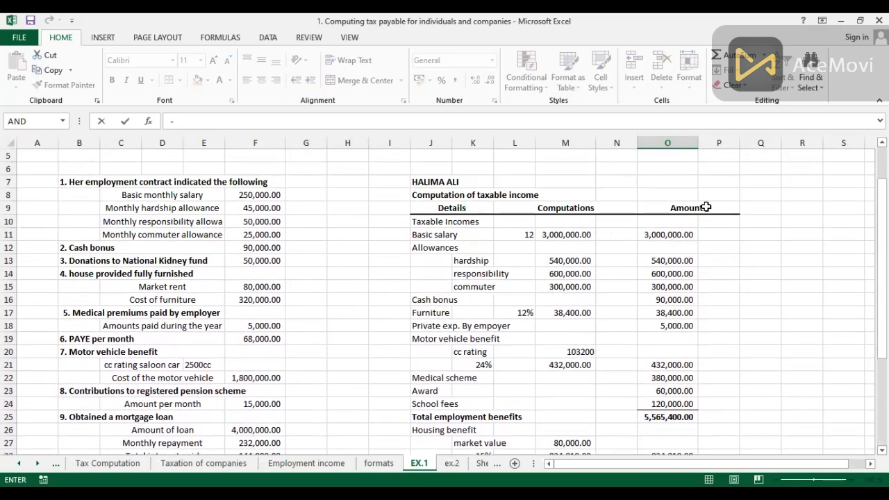
left_click(261, 260)
key("Return")
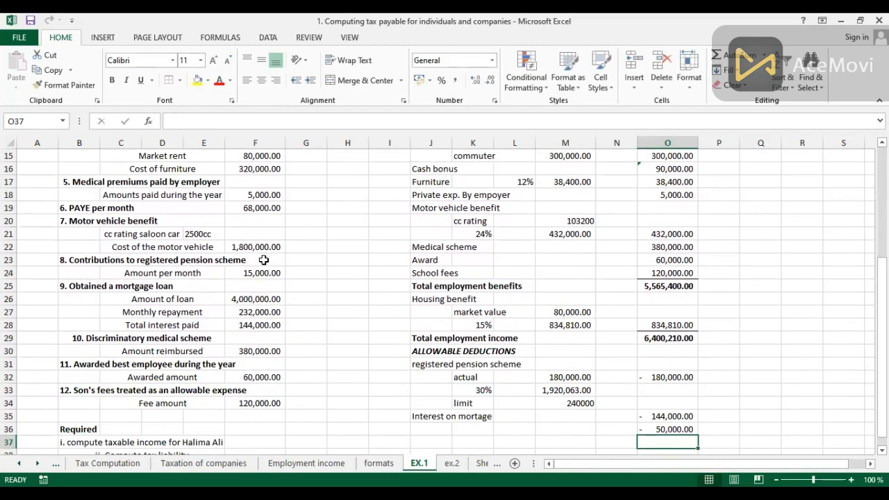
- Label the deduction in J36 as "Donations to charity"
left_click(425, 429)
type("Details")
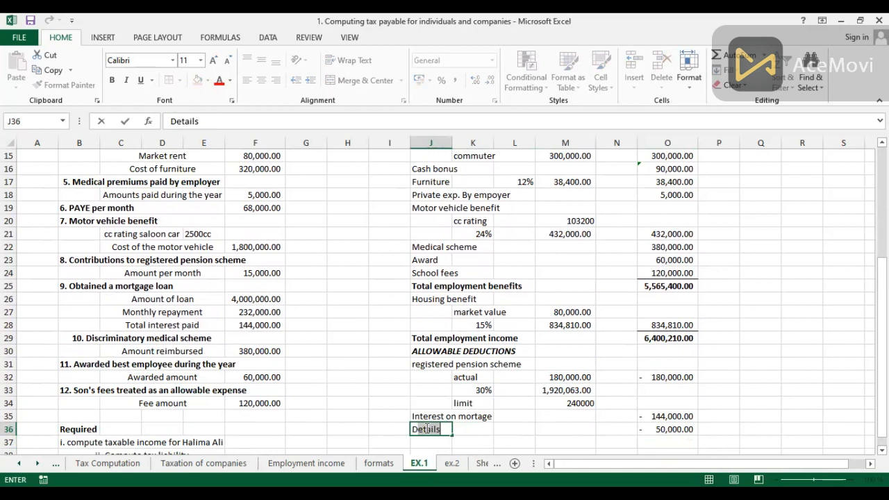
key("BackSpace")
key("BackSpace")
key("BackSpace")
key("BackSpace")
key("BackSpace")
key("BackSpace")
type("onations to charity")
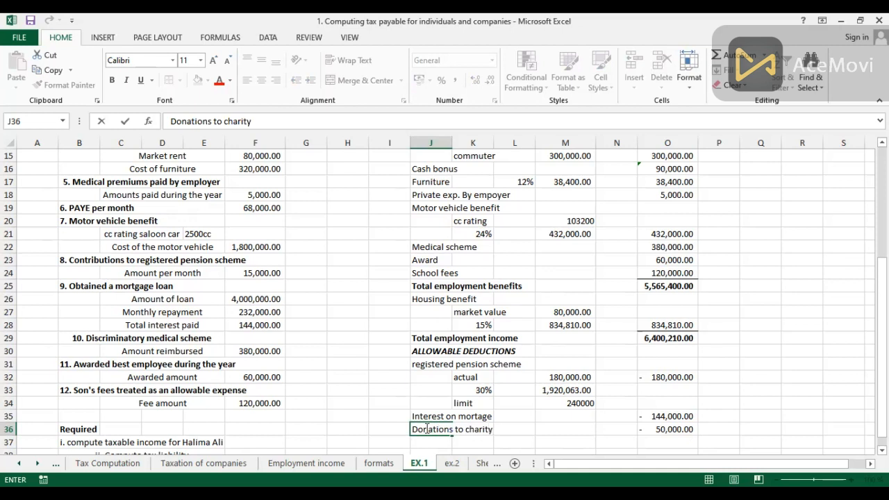
key("Return")
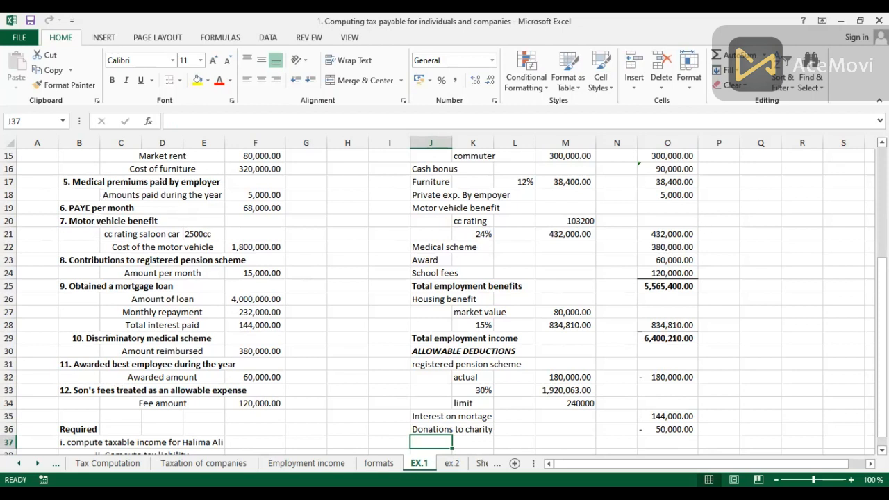
- Add the label "Net taxable income" in J37 below the donations row
scroll(497, 265, "up", 3)
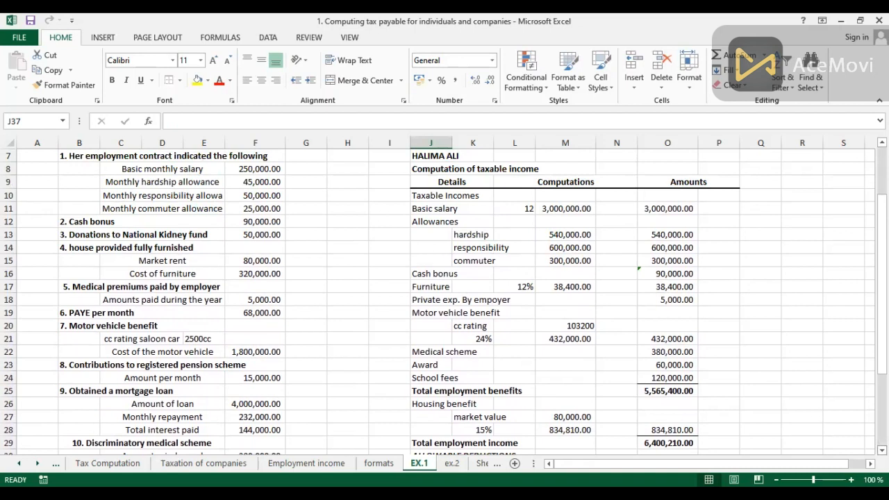
scroll(444, 301, "down", 3)
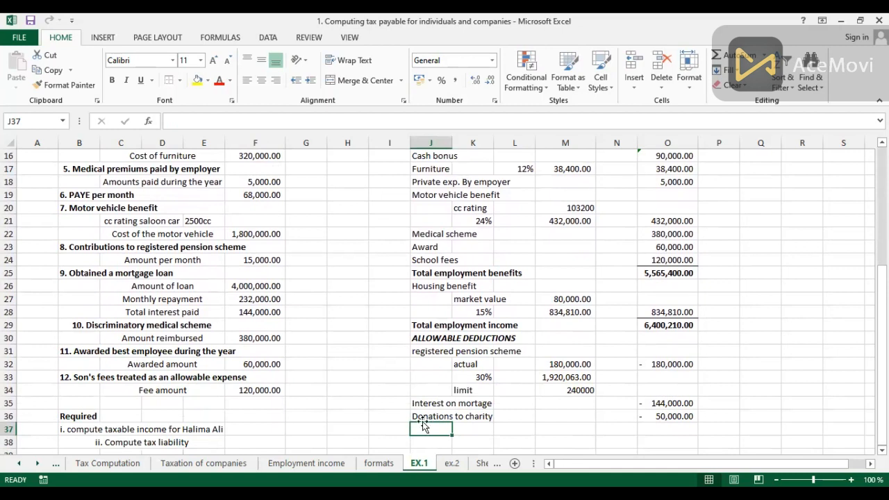
type("et taxa")
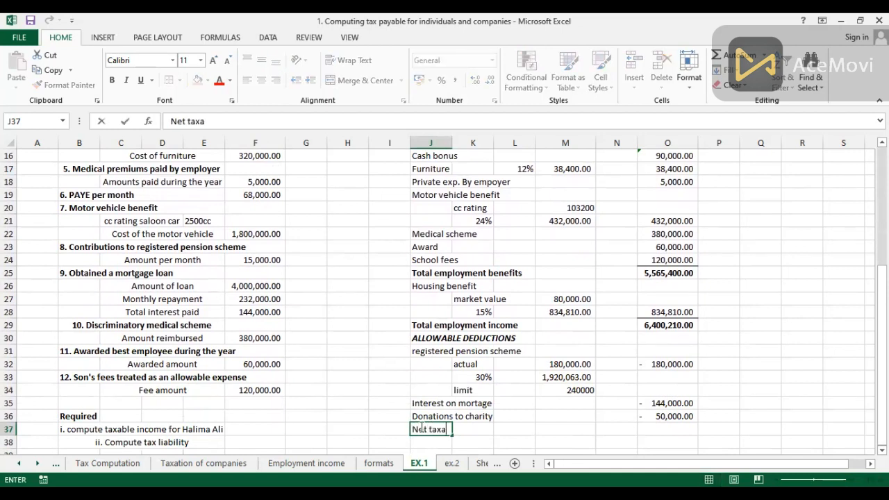
type("ble income")
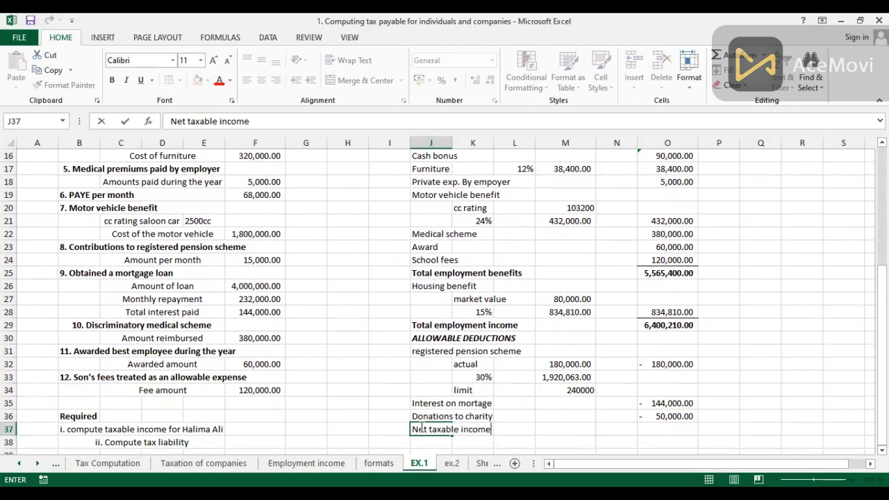
- Try to compute net taxable income in O37 by summing O29 to O36
left_click(661, 430)
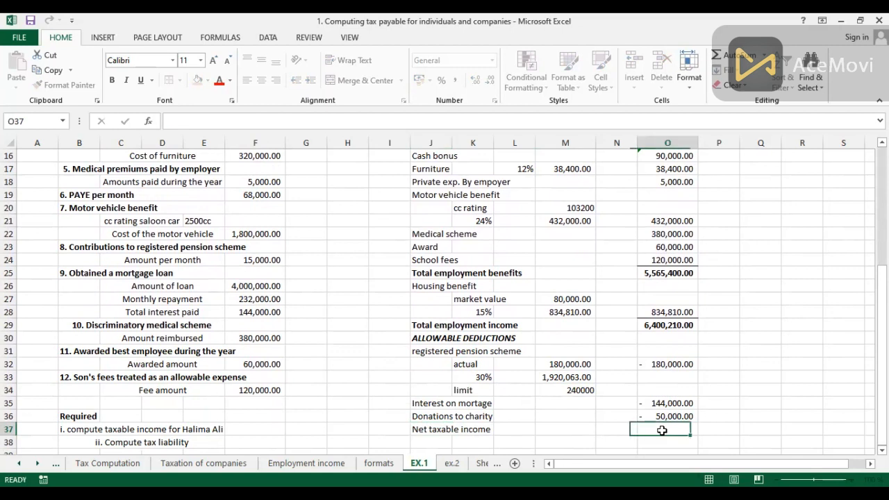
type("=")
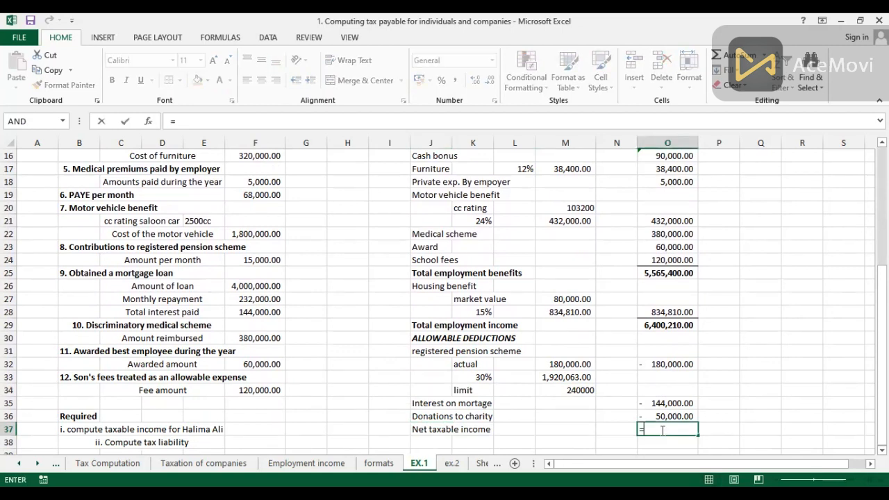
type("sum")
left_click_drag(666, 324, 662, 414)
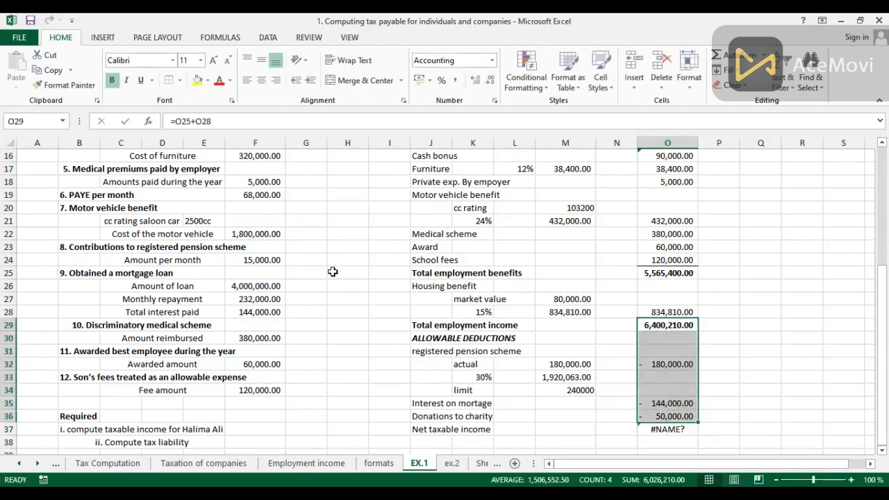
left_click(175, 121)
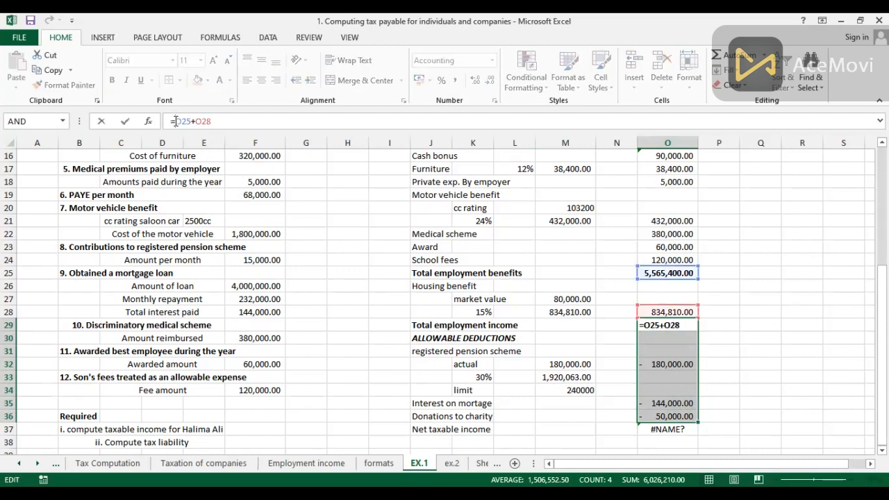
type("SUM(")
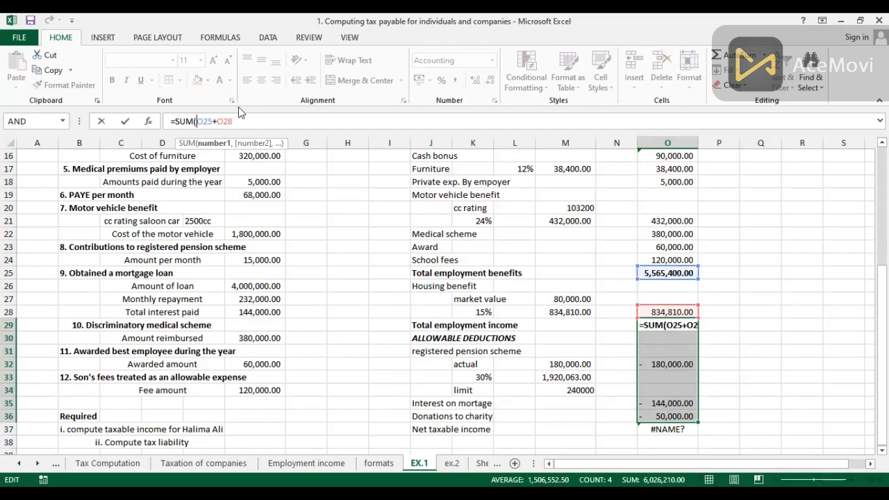
type(")")
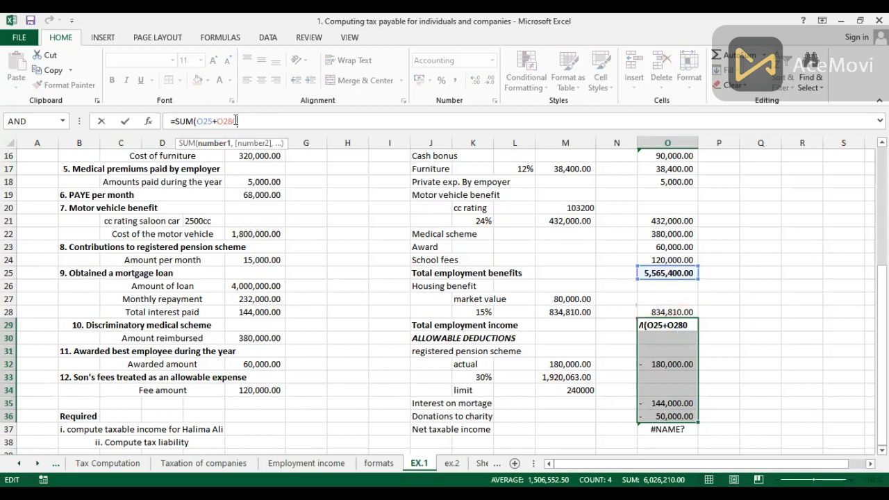
key("BackSpace")
key("BackSpace")
key("Escape")
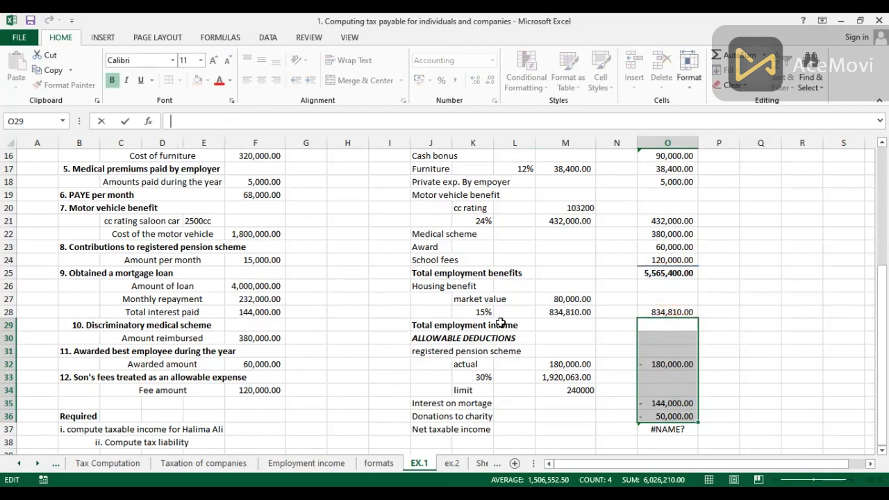
left_click(558, 451)
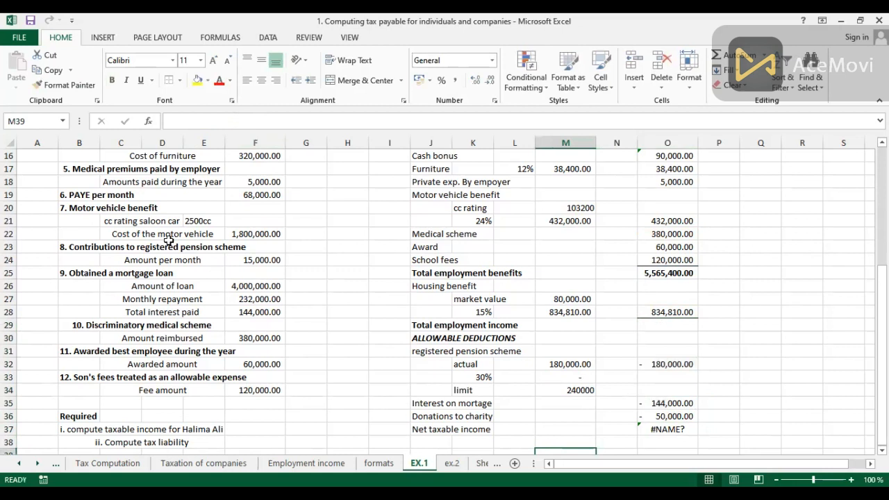
key("ctrl+z")
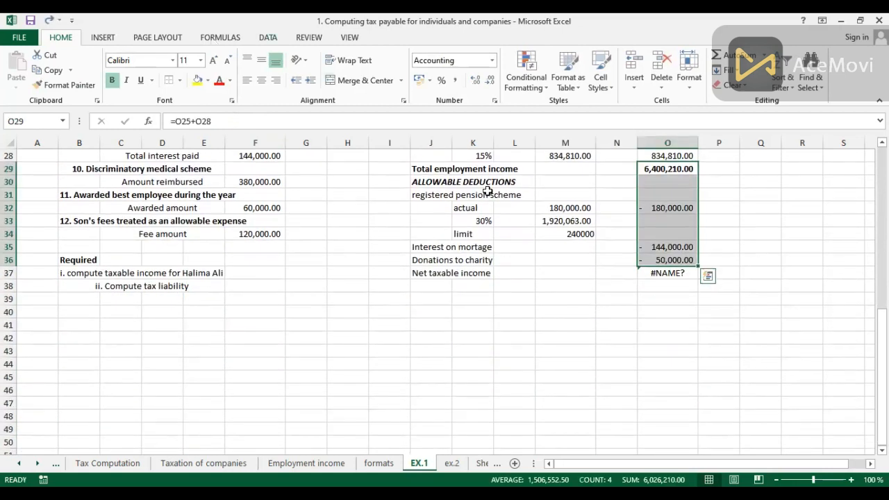
left_click(665, 277)
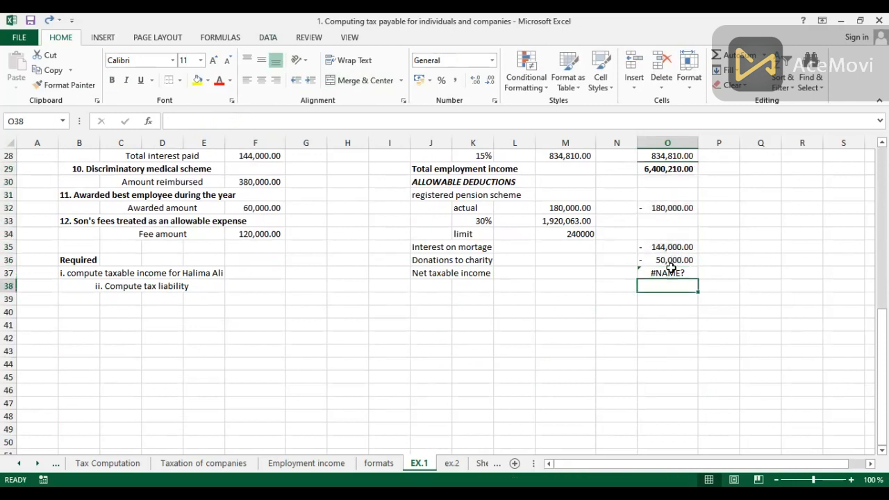
left_click(201, 124)
key("Tab")
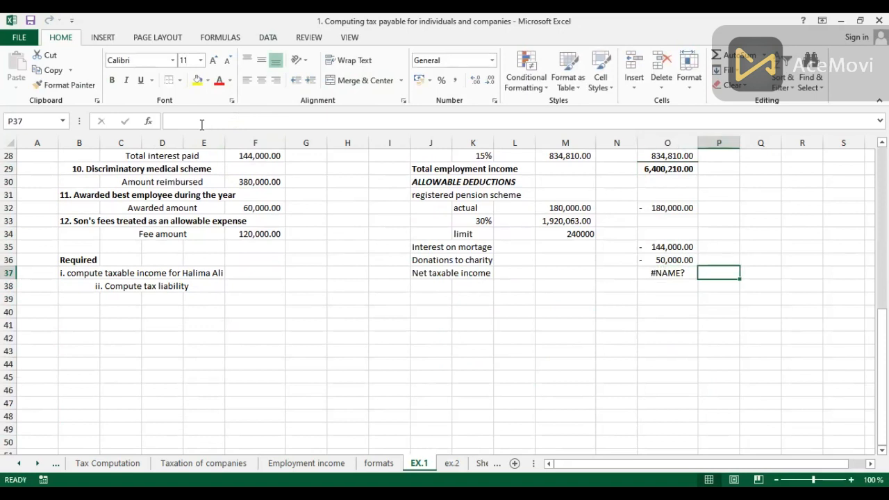
left_click(670, 276)
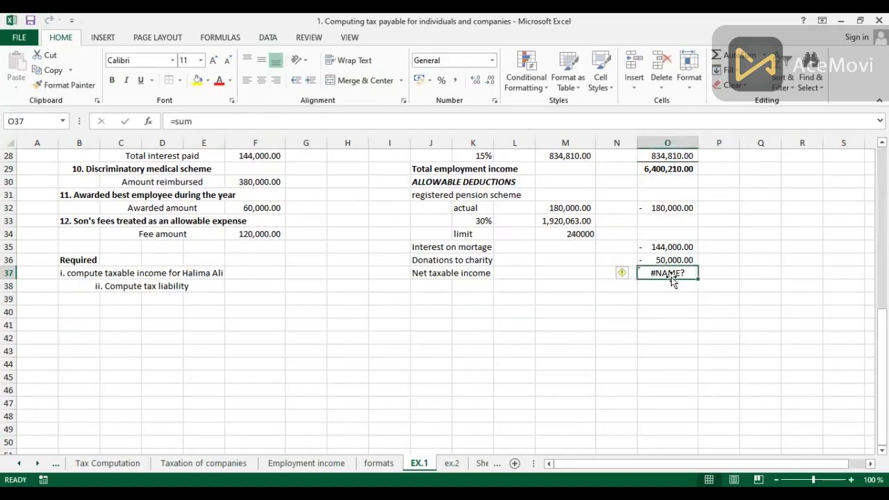
double_click(672, 277)
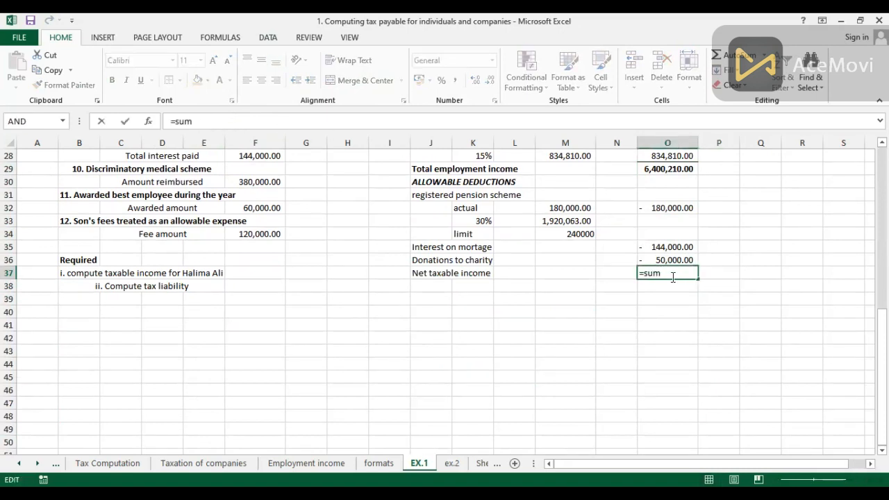
key("Tab")
key("BackSpace")
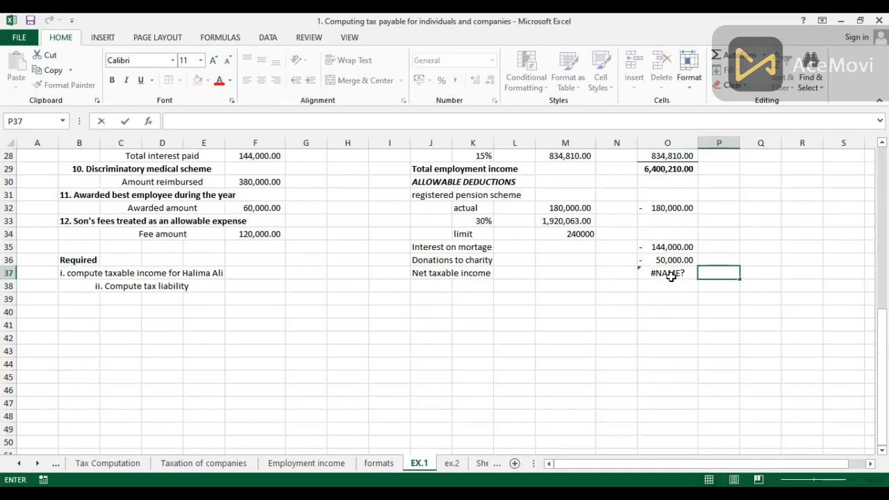
left_click(671, 278)
key("BackSpace")
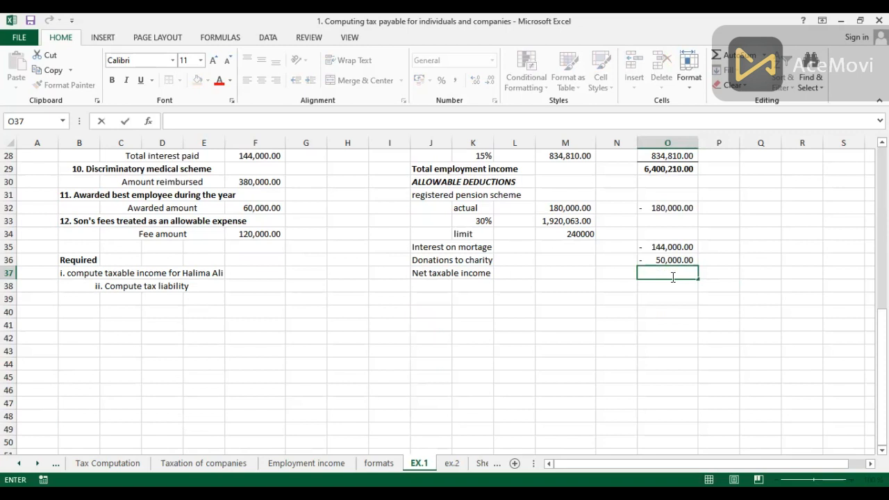
type("=")
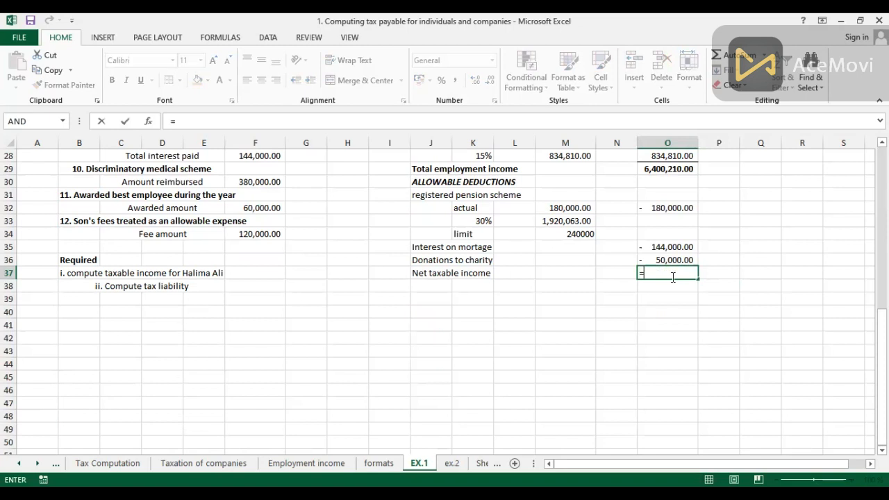
type("sum")
left_click(664, 259)
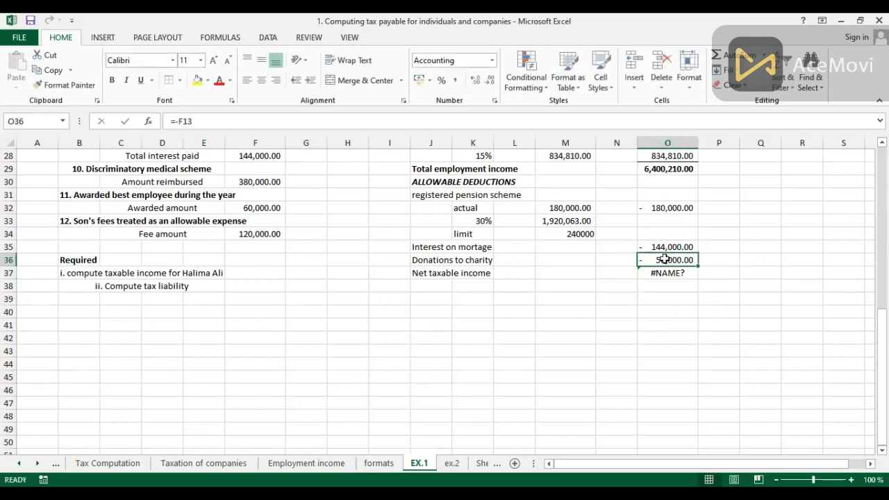
- Compute net taxable income in O37 as the sum of O29 to O36, replacing the faulty formula
left_click(665, 273)
key("BackSpace")
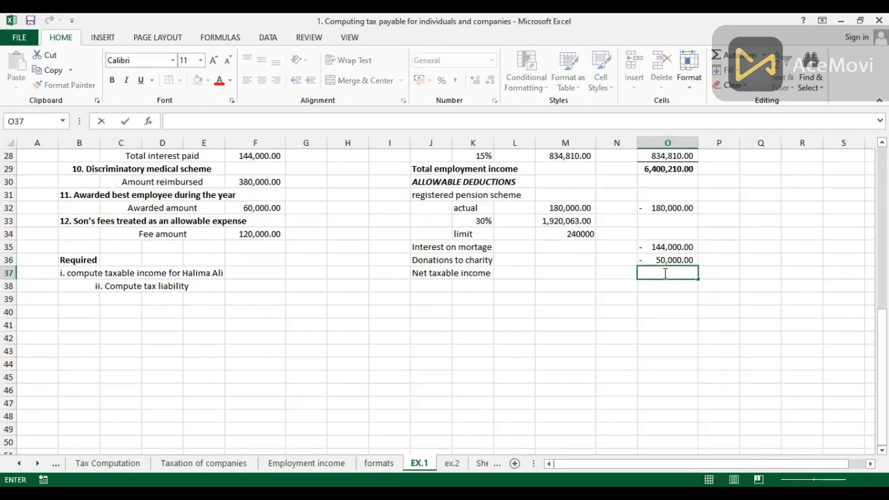
type("=s")
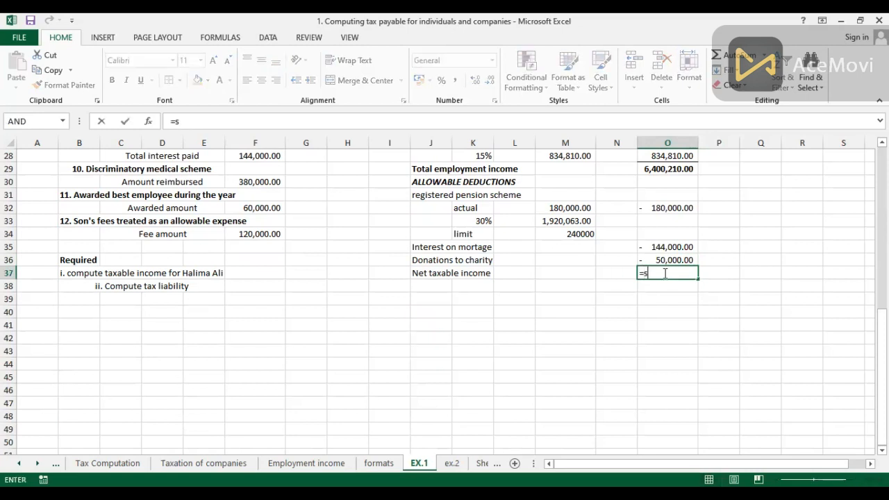
type("um(")
left_click_drag(664, 259, 662, 168)
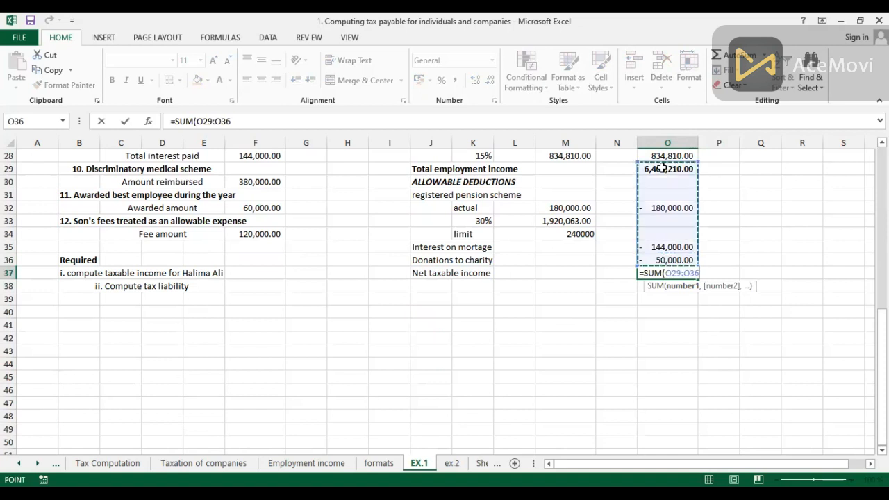
key("Return")
- Make the net taxable income amount in O37 bold and give it a top and double bottom border
key("Up")
key("ctrl+b")
key("alt+h")
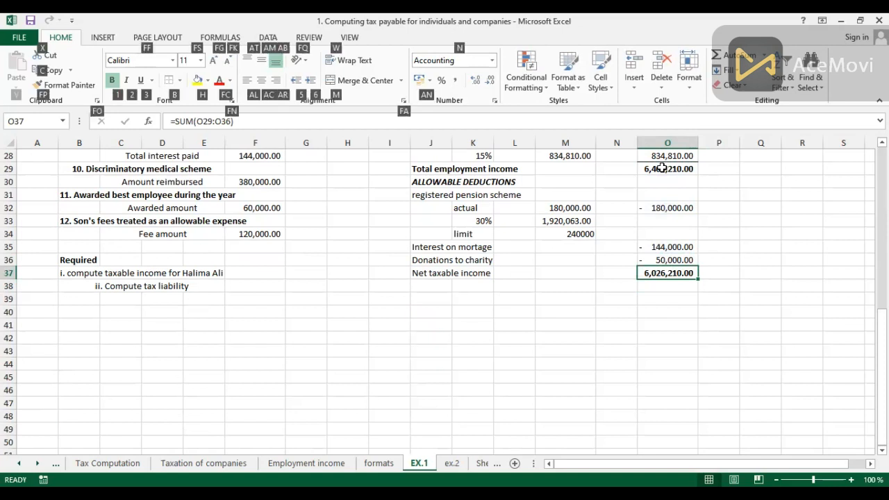
key("b")
key("u")
left_click(536, 353)
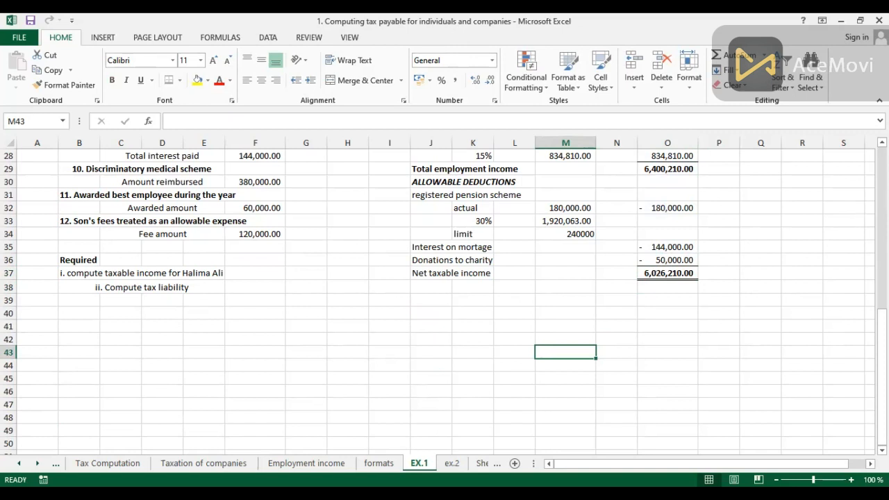
- Copy the tax slab table F5:K8 from the formats sheet into EX.1 starting at R9
scroll(444, 298, "up", 4)
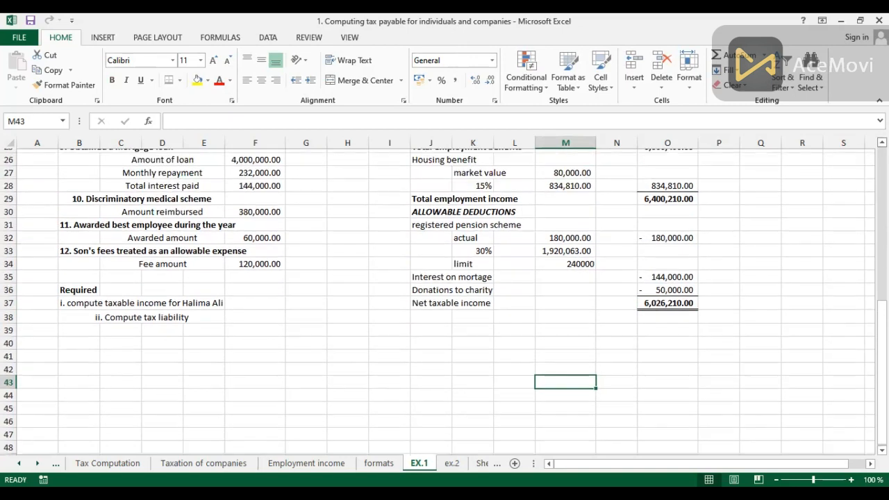
scroll(444, 299, "up", 3)
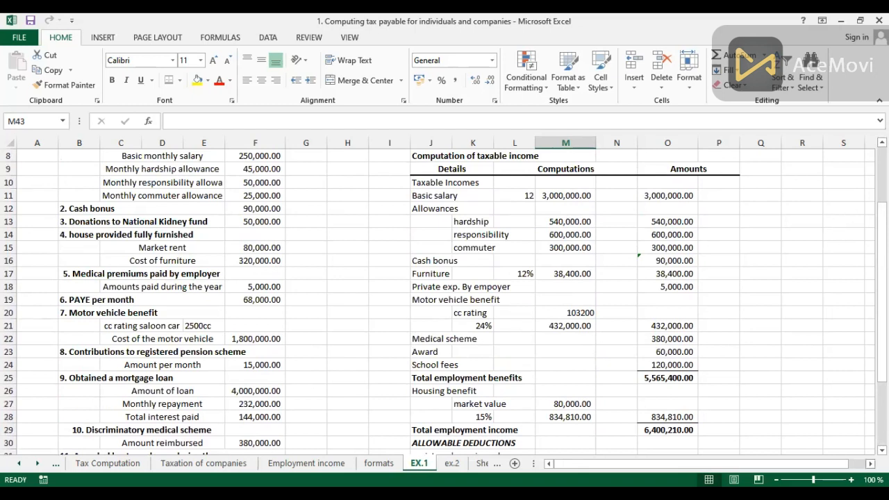
left_click(870, 463)
scroll(444, 298, "right", 4)
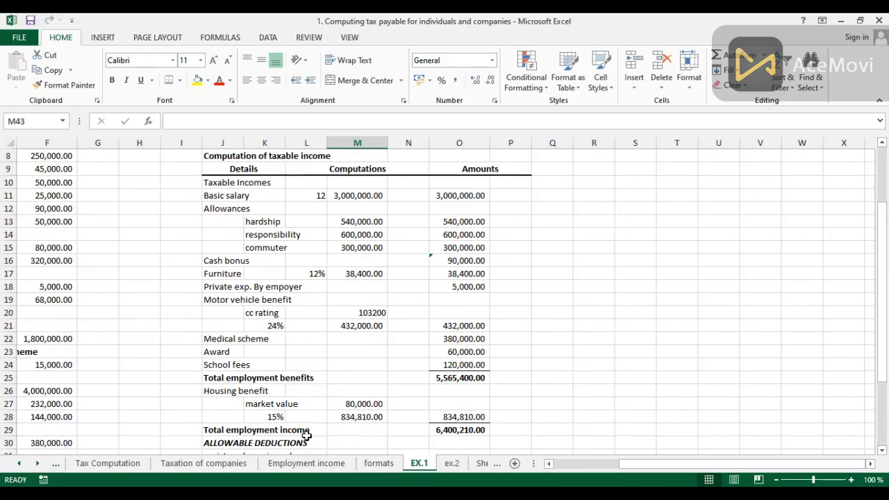
left_click(378, 463)
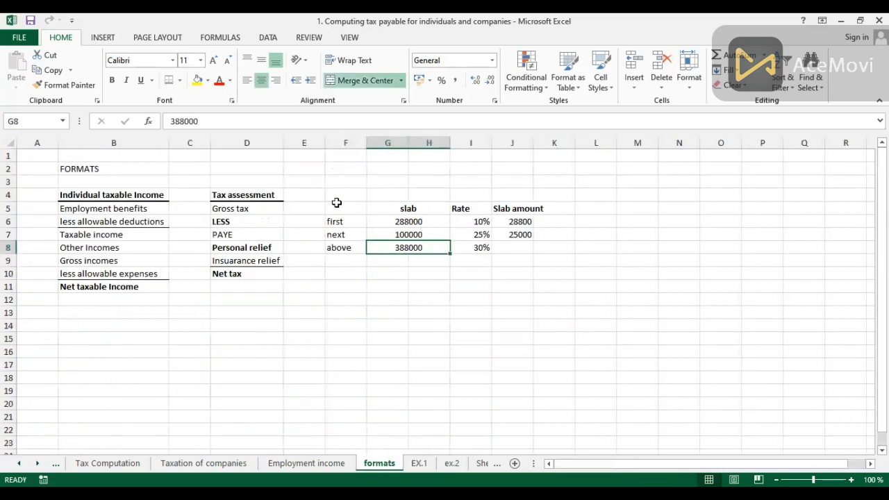
left_click_drag(337, 207, 542, 246)
key("ctrl+c")
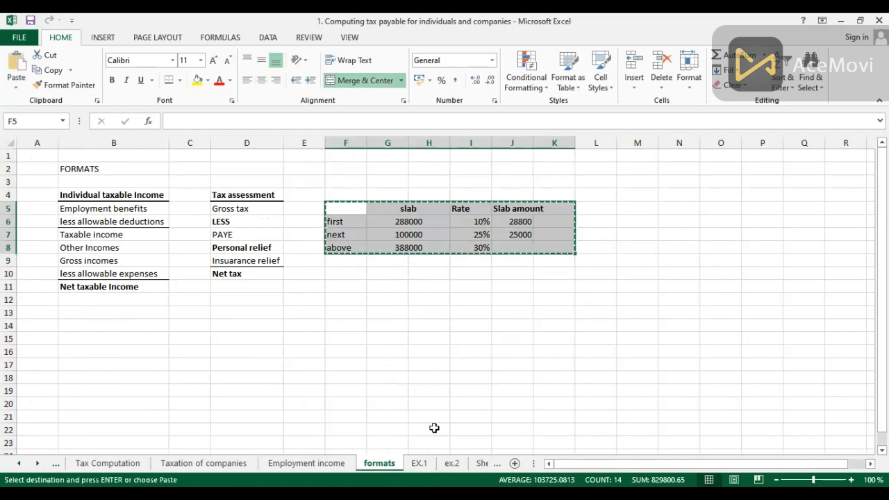
left_click(419, 463)
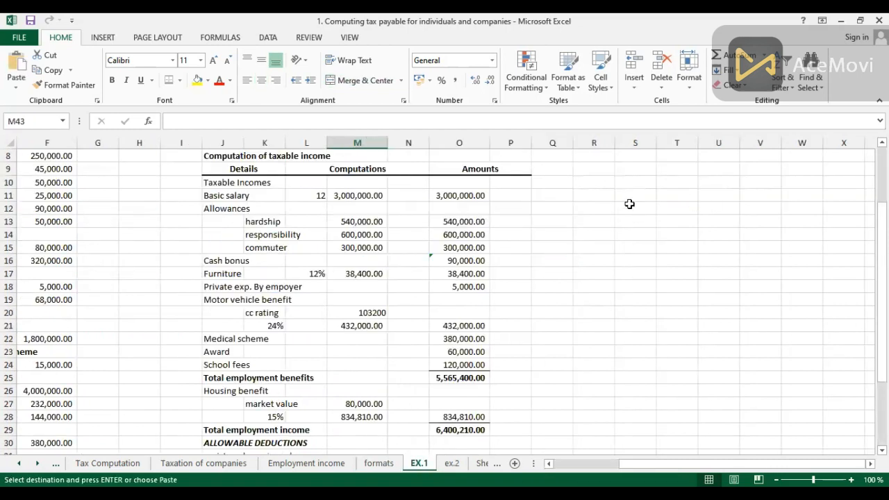
left_click(589, 168)
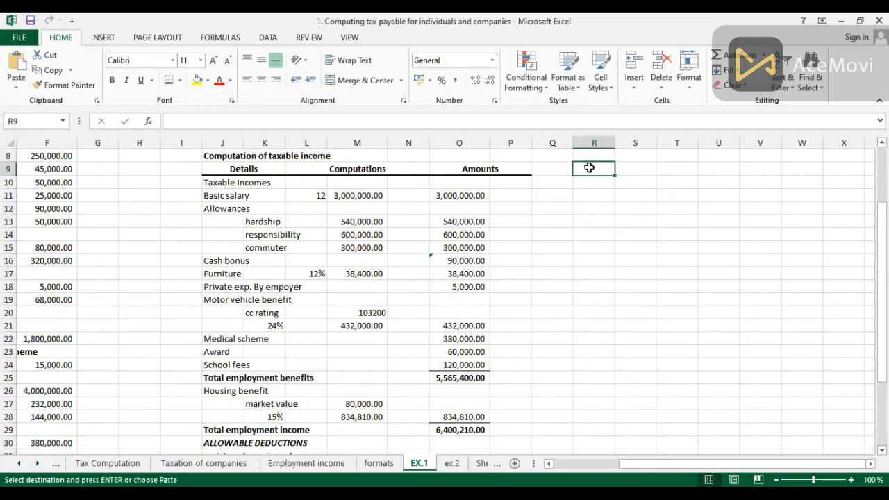
key("ctrl+v")
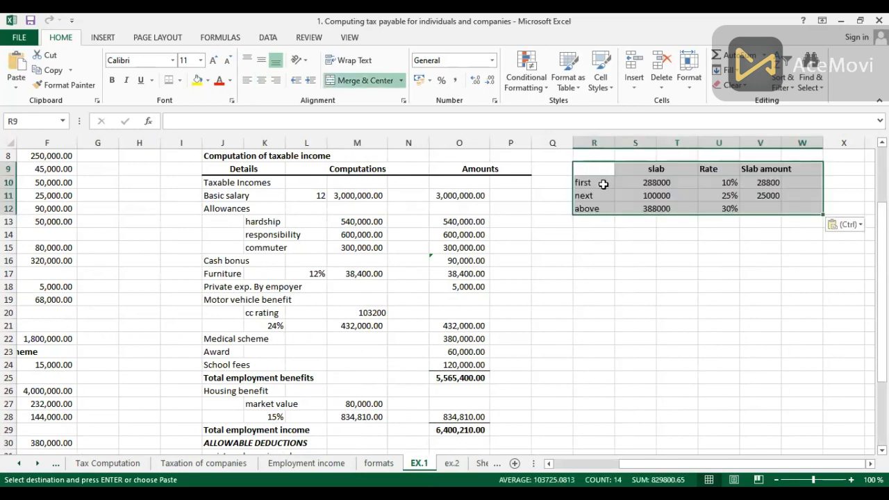
- Begin a tax formula in R14 that multiplies net taxable income O37 less S12 by the rate in U12, enclosed in brackets
left_click(590, 236)
type("=")
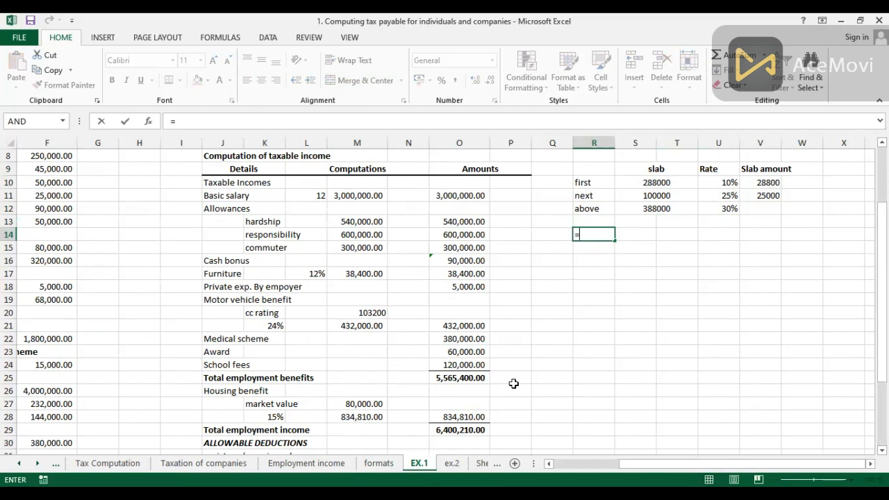
type("(")
scroll(705, 406, "down", 4)
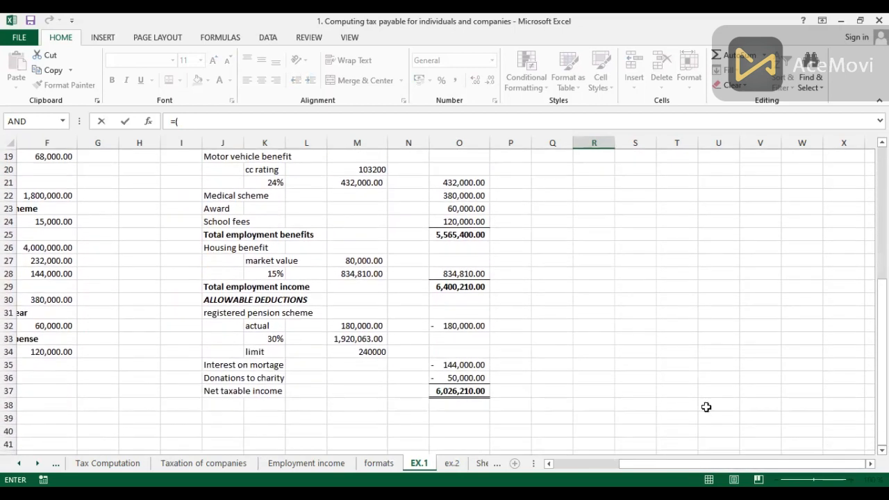
left_click(447, 390)
type("-")
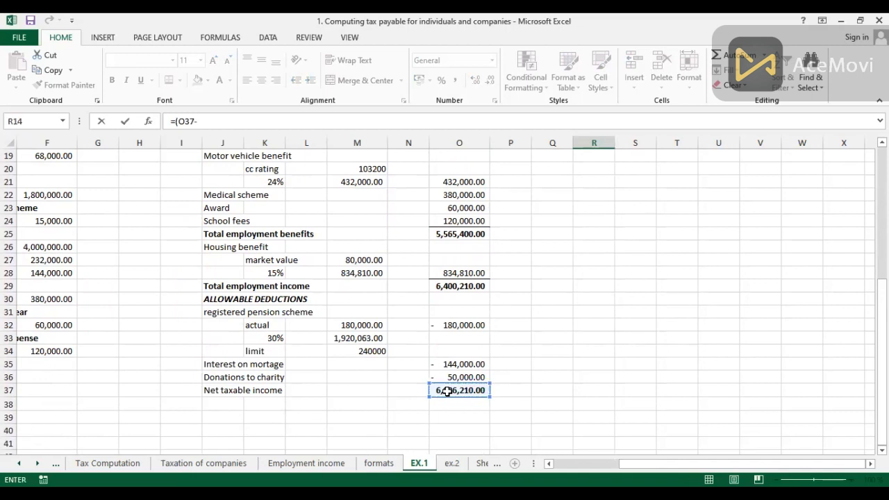
scroll(447, 390, "up", 5)
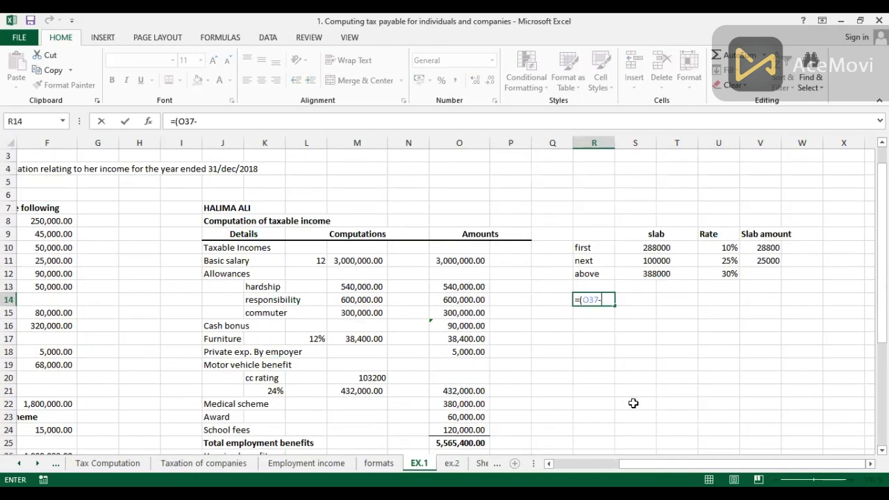
left_click(653, 275)
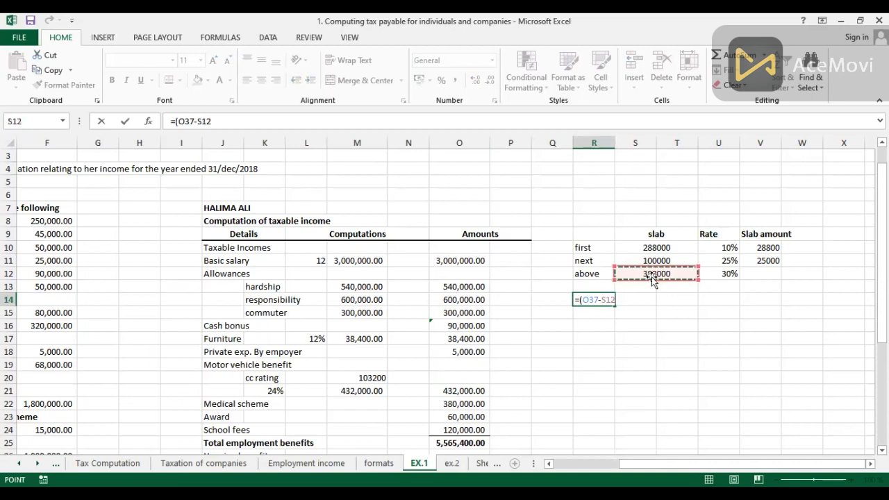
type(")")
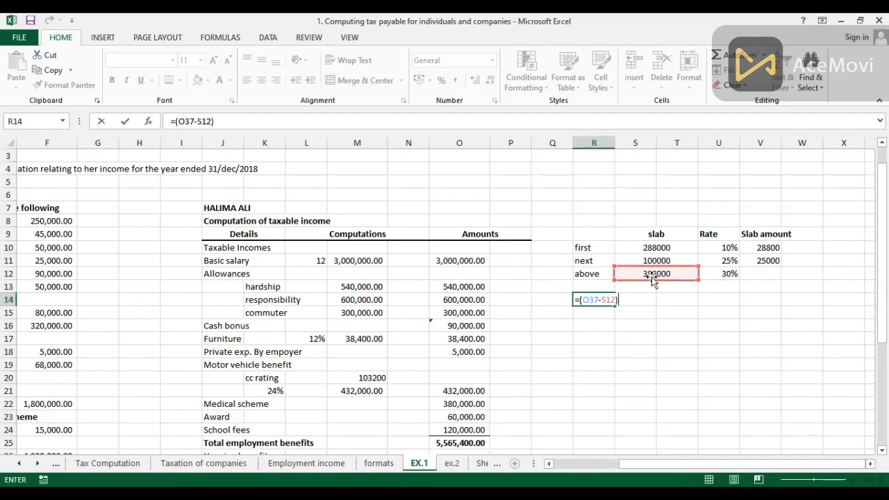
type("*")
left_click(719, 276)
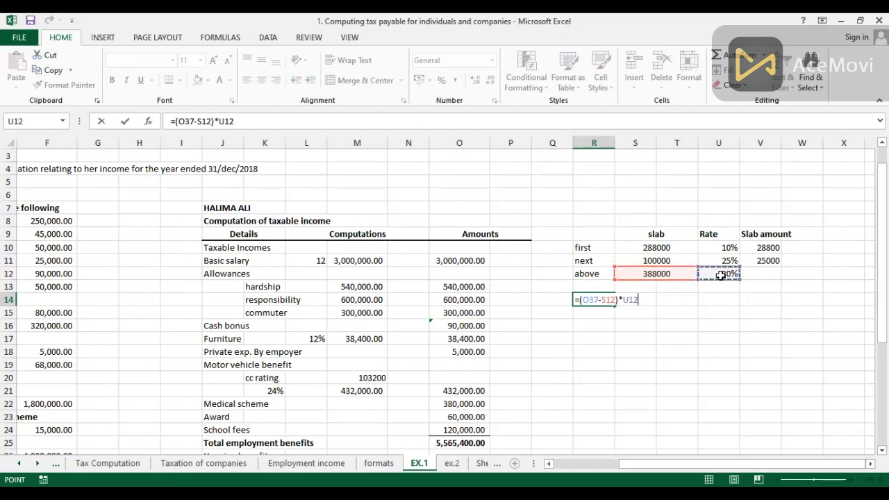
type(")")
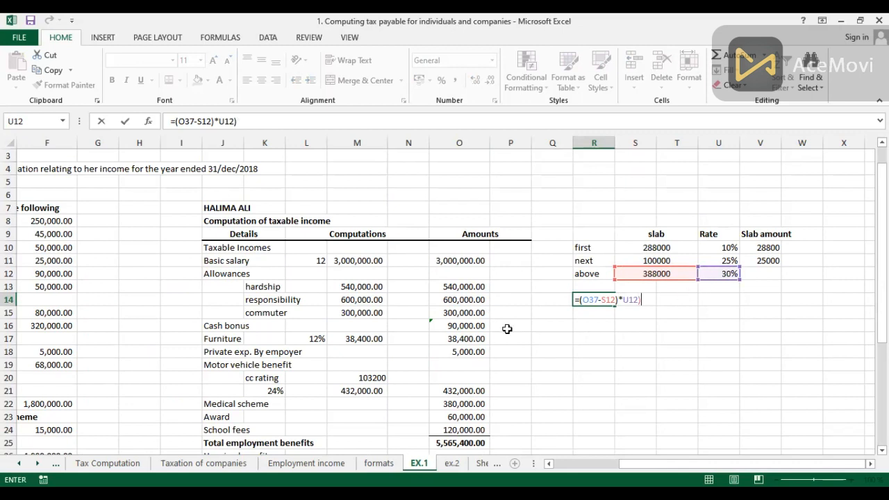
left_click(582, 300)
type("(")
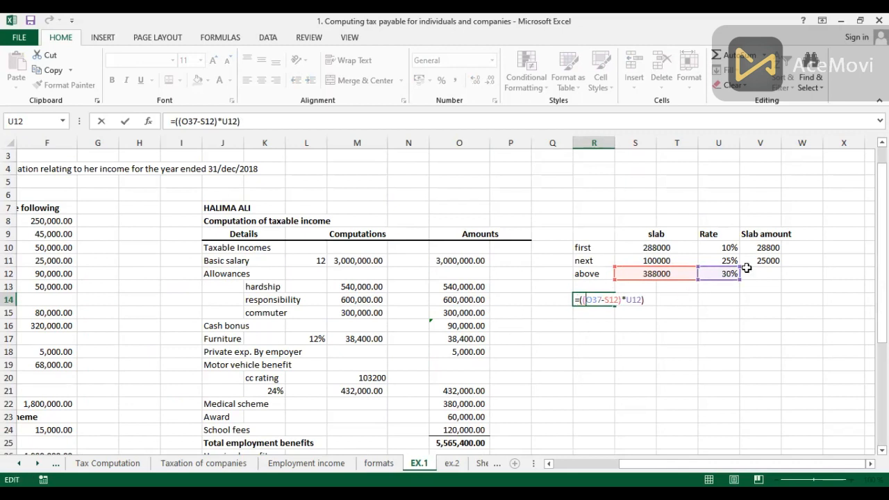
- Complete the R14 tax formula by adding the slab amounts in V11 and V10
left_click(646, 302)
type("+")
left_click(763, 261)
type("+")
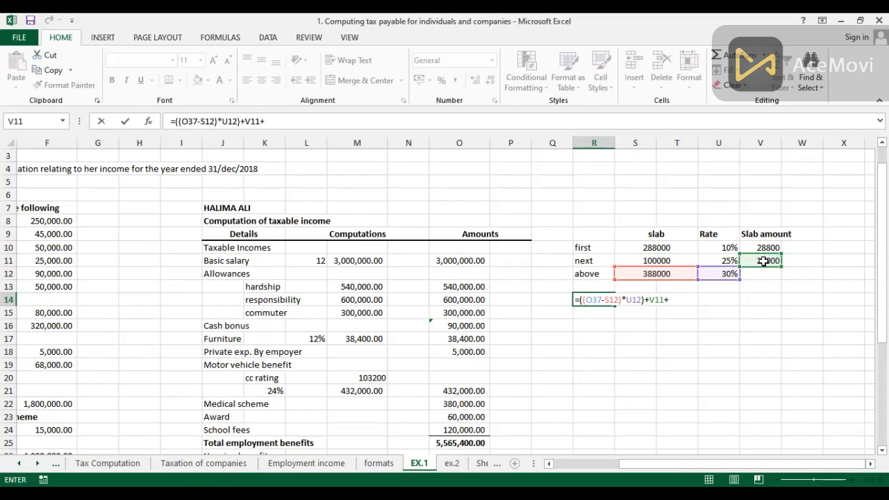
left_click(765, 248)
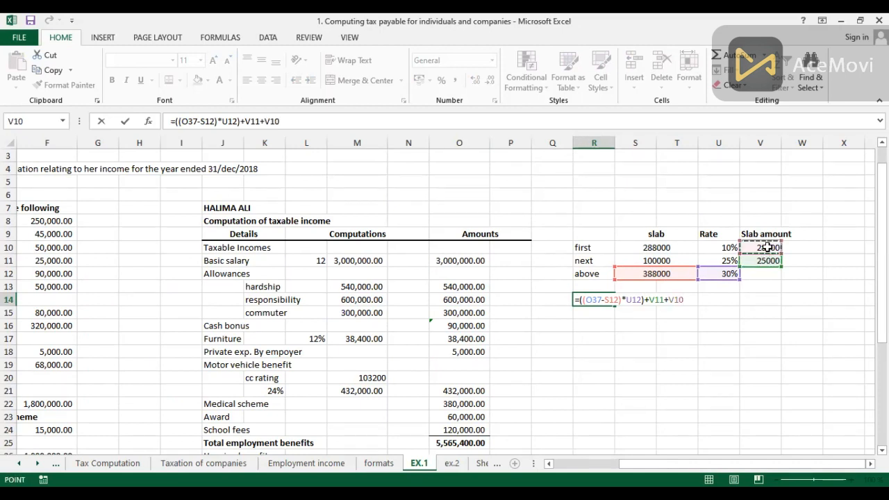
key("Return")
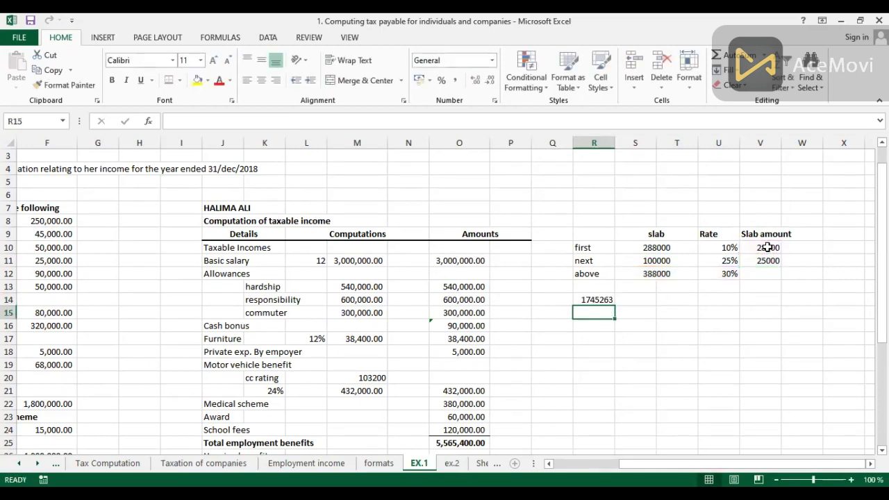
- Label the tax figure in R14 by entering "tax liability" in Q14
left_click(546, 300)
type("tax")
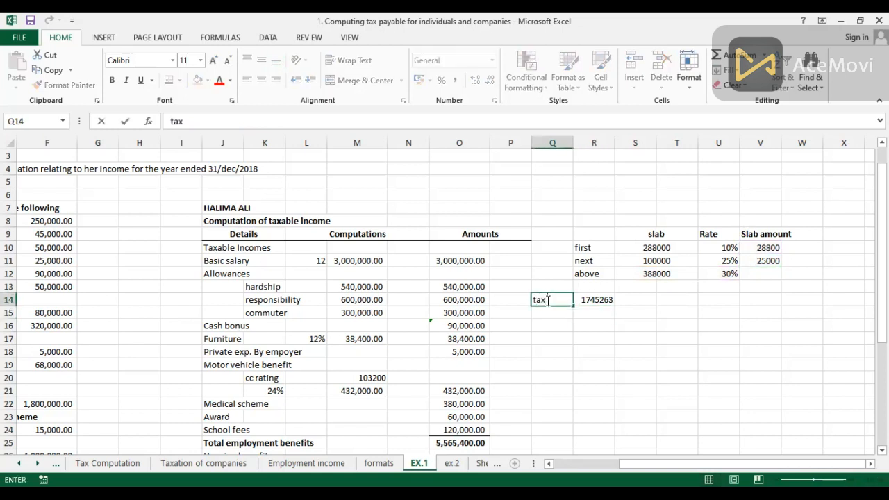
type(" liability")
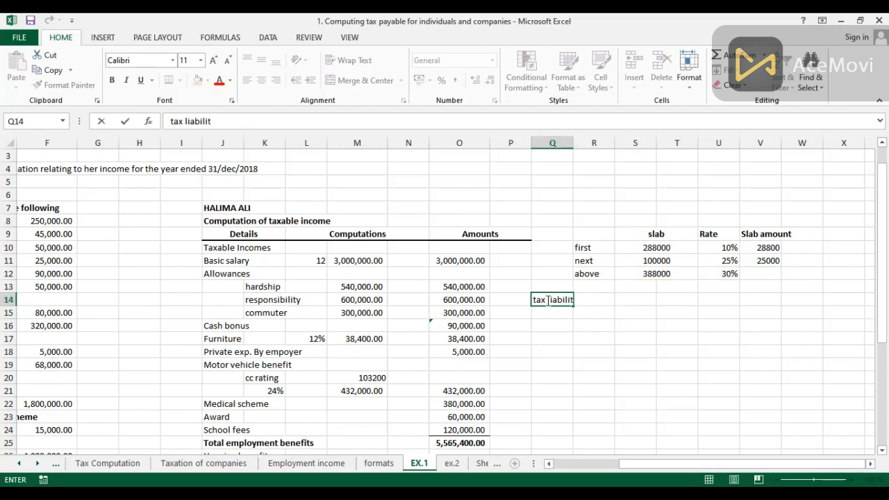
key("Return")
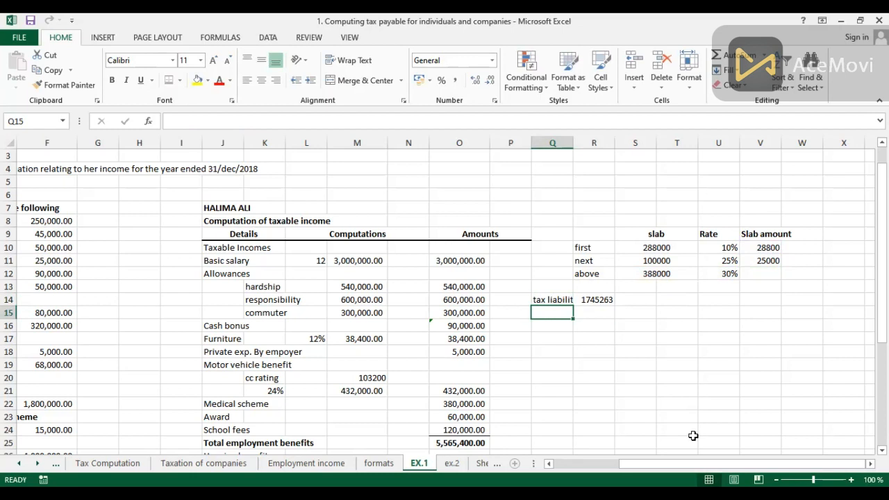
left_click(589, 314)
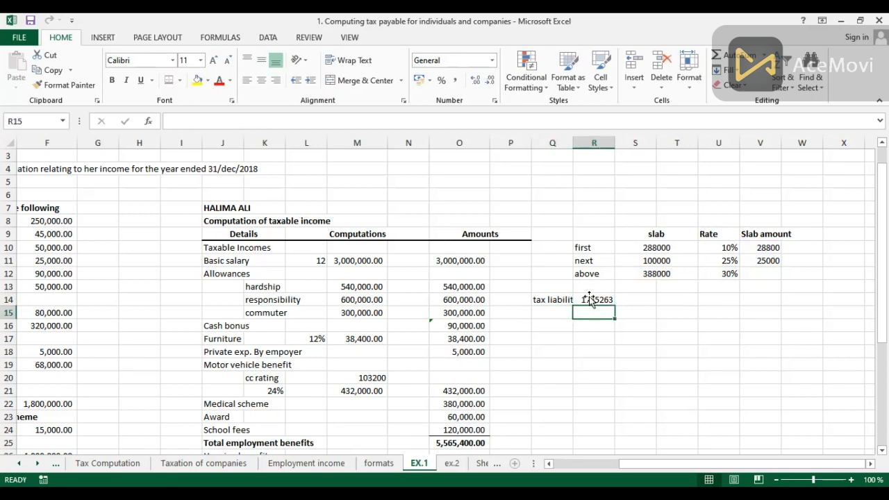
key("Up")
- Link R8 to the net taxable income amount in O37
left_click(592, 219)
type("=")
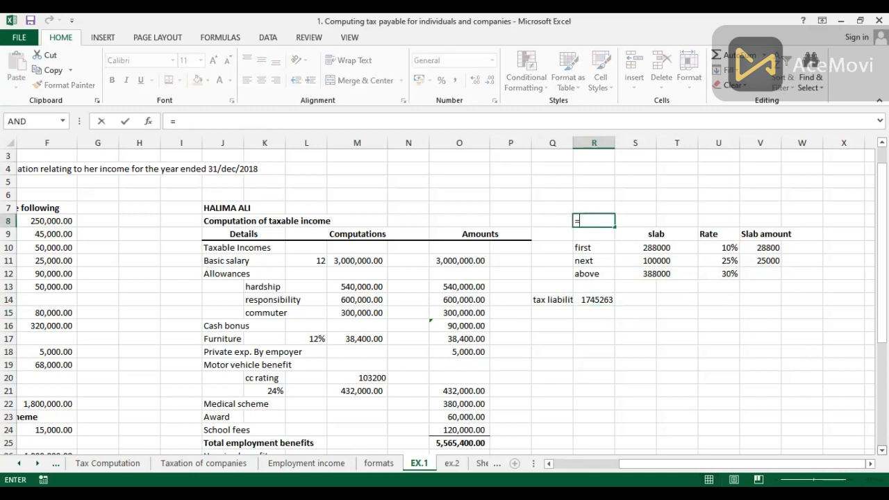
scroll(445, 302, "down", 3)
scroll(532, 386, "down", 3)
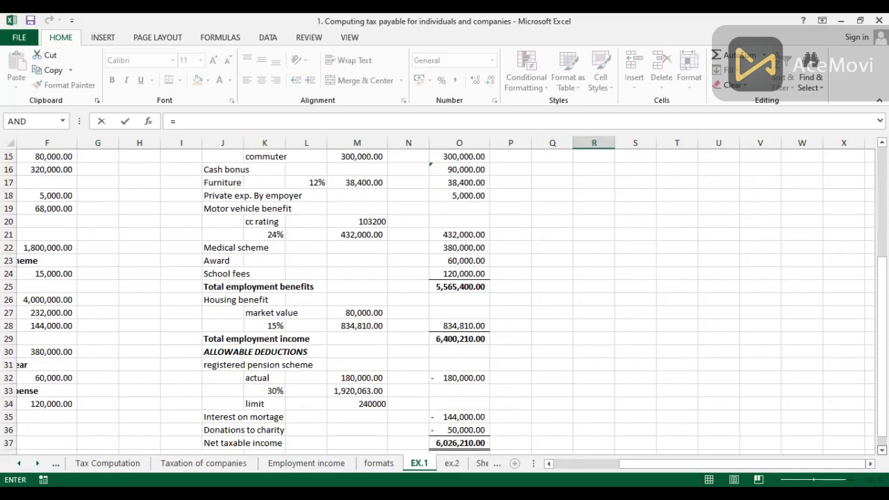
left_click(458, 393)
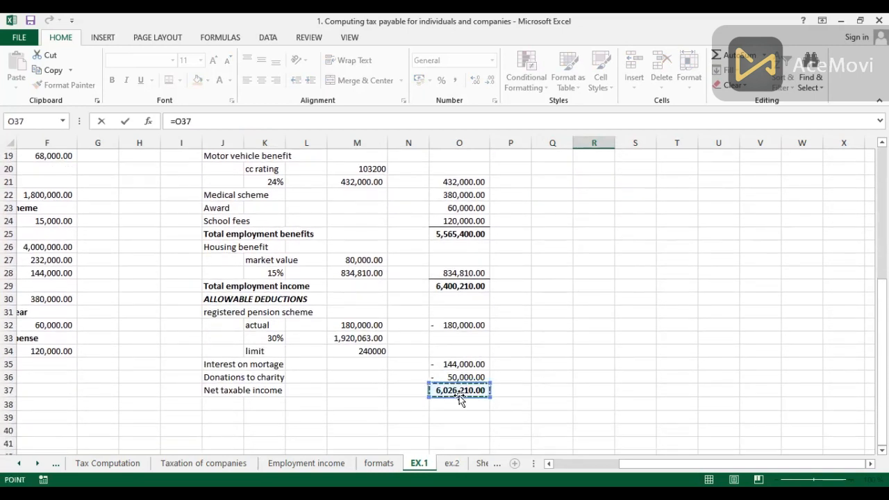
key("Return")
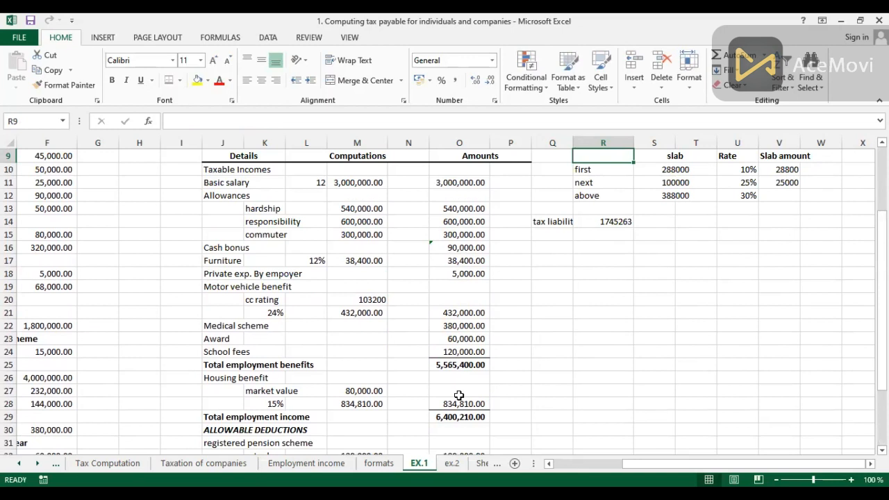
- Enter the label "NET TAXABLE INCOME" in P8 for the linked amount
scroll(458, 395, "up", 2)
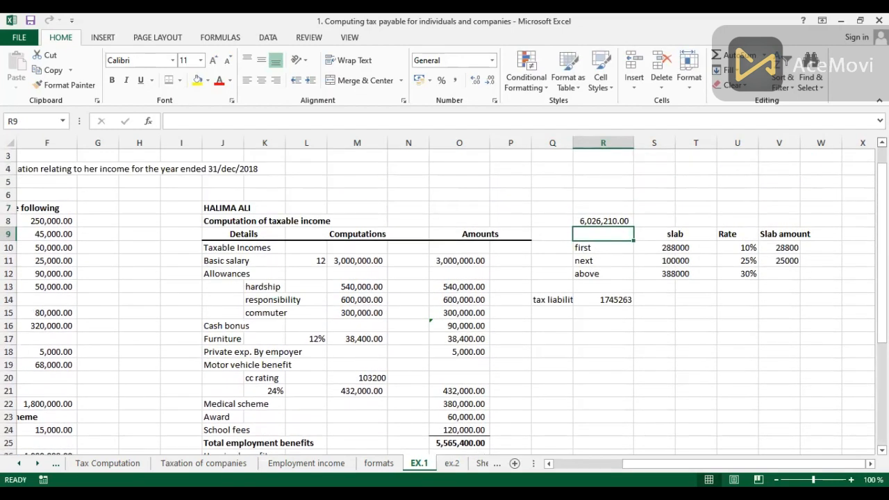
left_click(514, 219)
type("N")
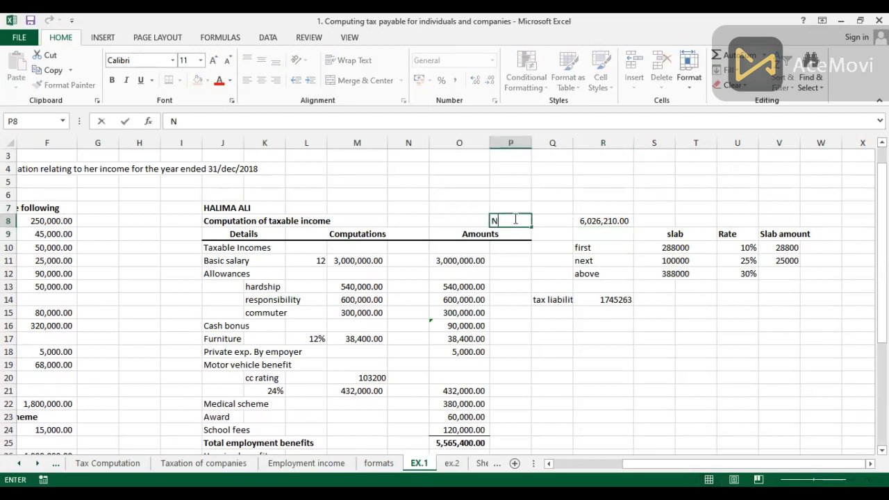
type("ET TAXABLE")
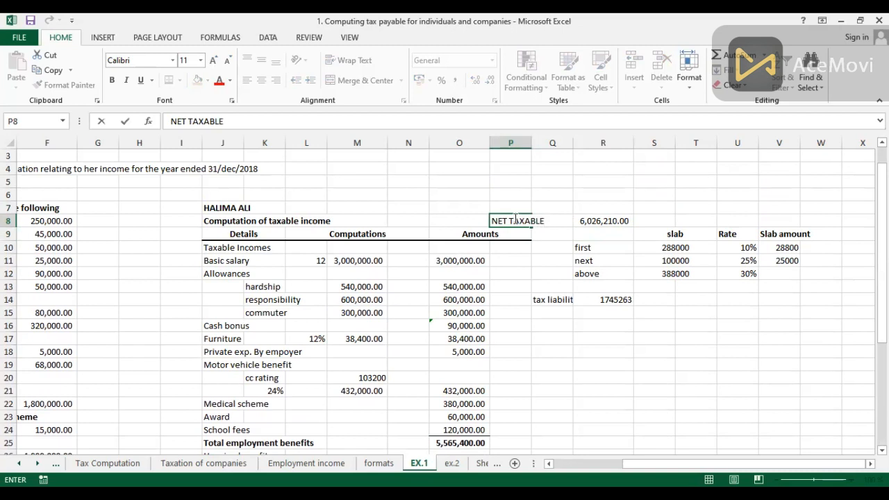
type("INCOME")
key("Return")
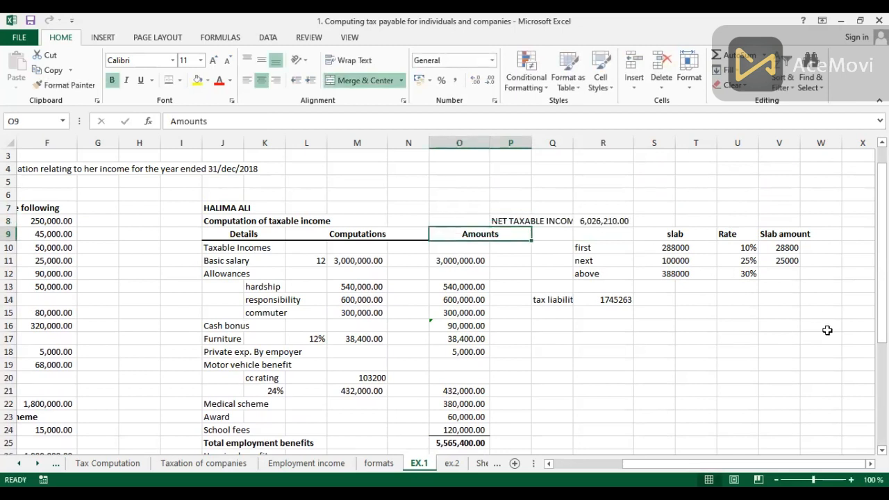
- Begin an IF formula in T14 that tests whether net taxable income R8 is less than or equal to S10
left_click(695, 299)
type("=")
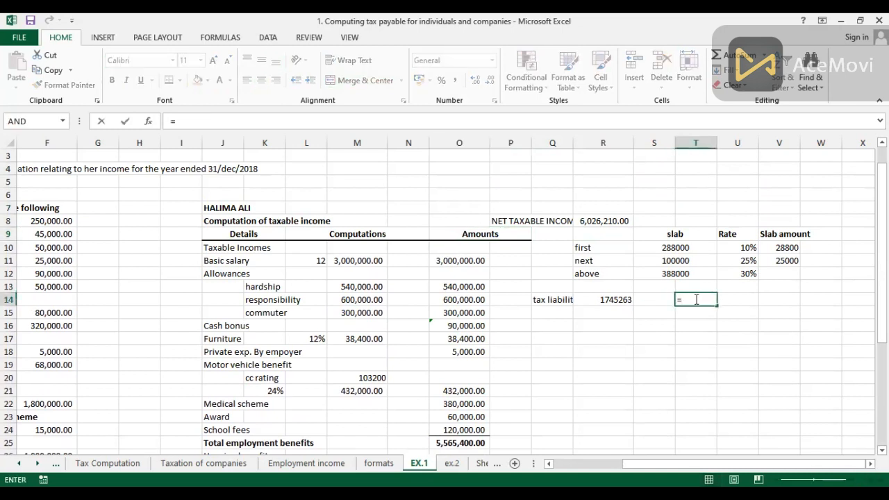
type("if")
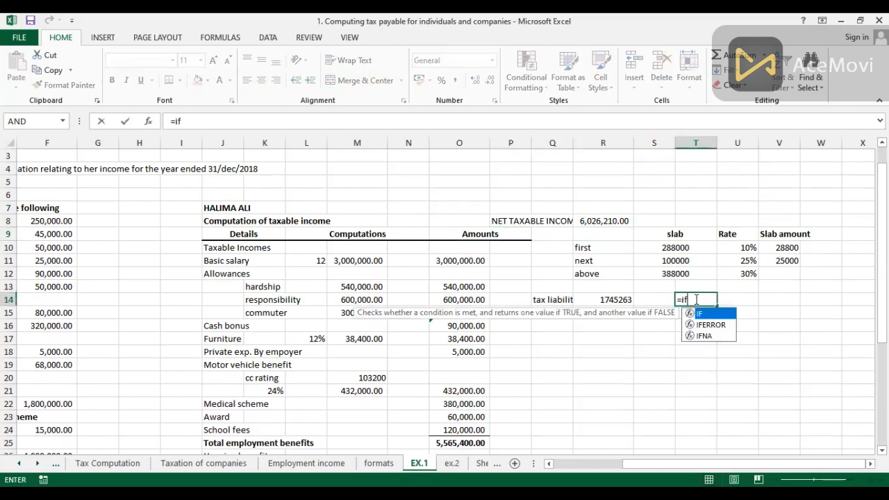
key("Tab")
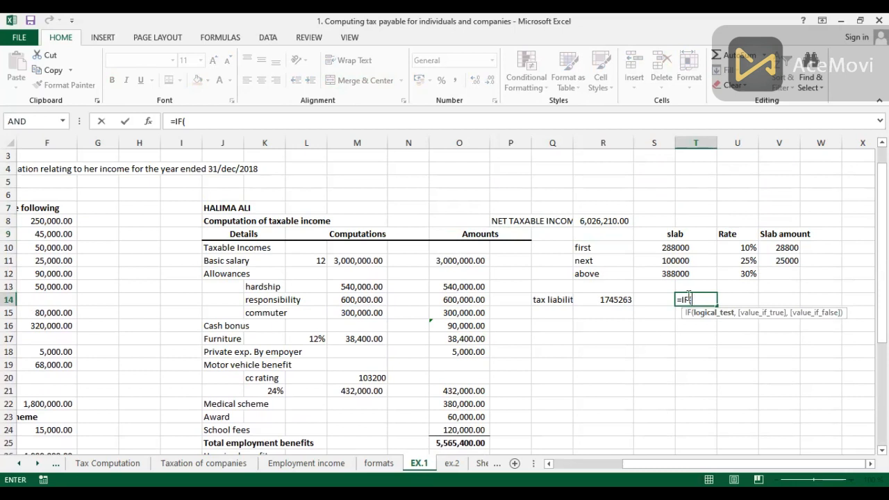
left_click(601, 221)
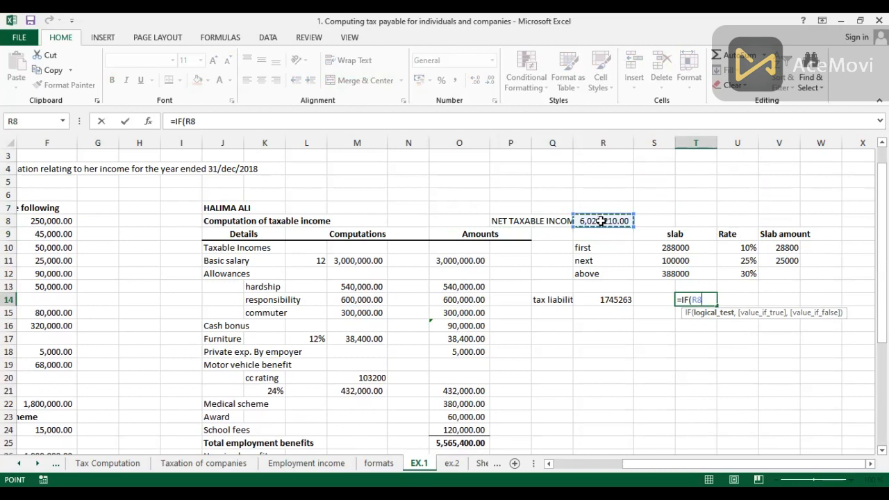
type("<")
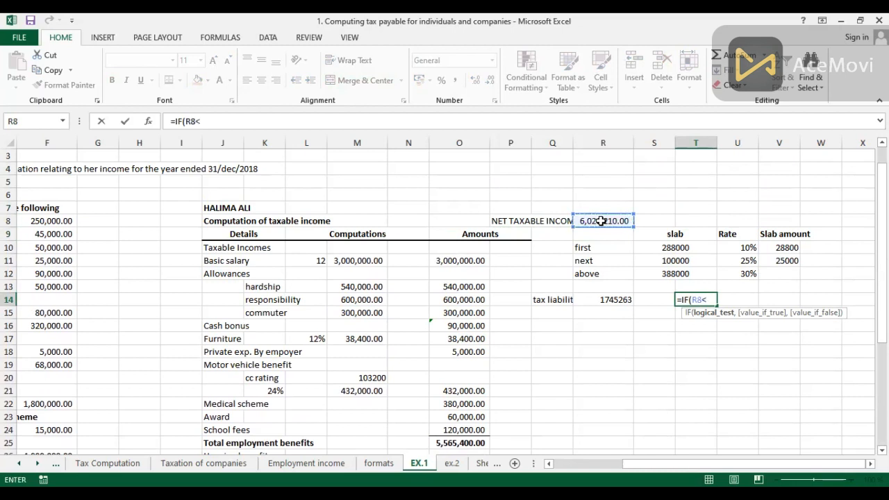
type("=")
left_click(667, 247)
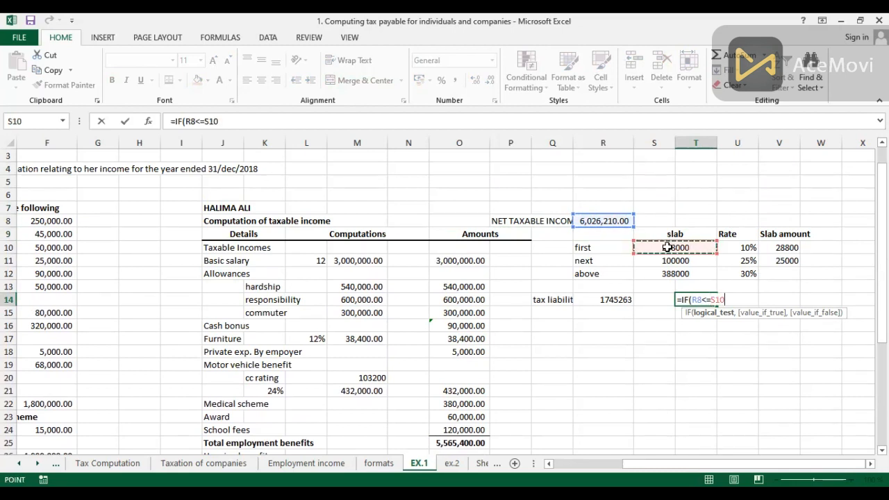
- Set the value-if-true of the T14 formula to S10 multiplied by the rate in U10
type(",")
left_click(666, 247)
type("*")
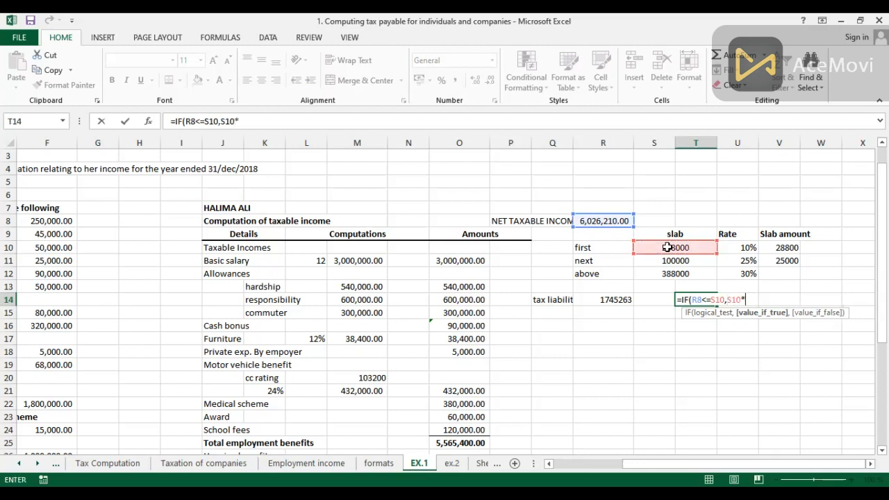
left_click(743, 251)
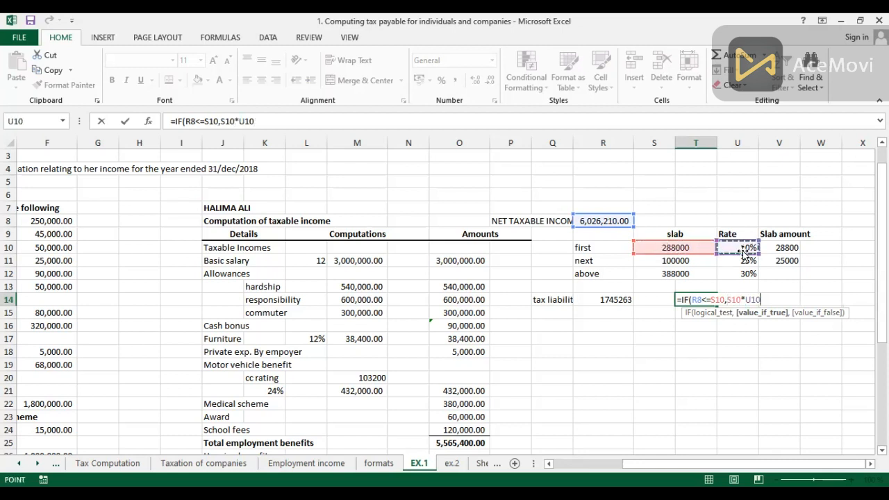
type(",")
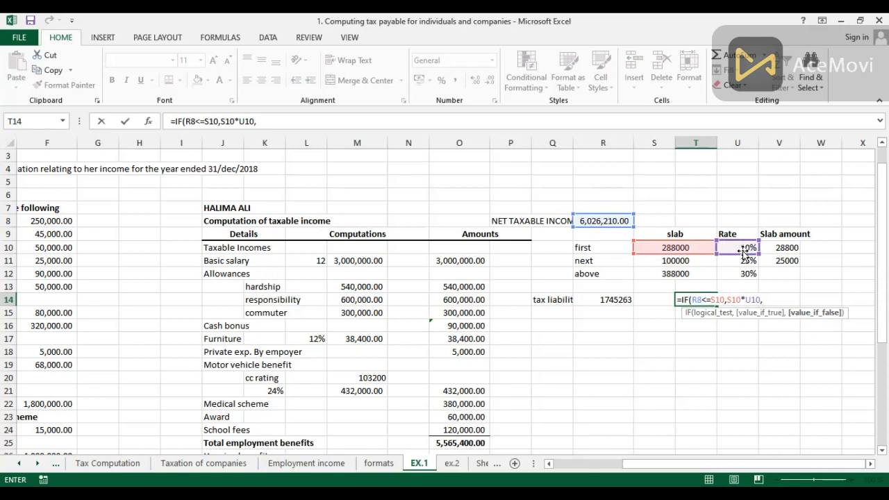
- Nest a second IF in T14 testing R8<=S12, and start its value-if-true with V10 plus an opening bracket
type("IF(")
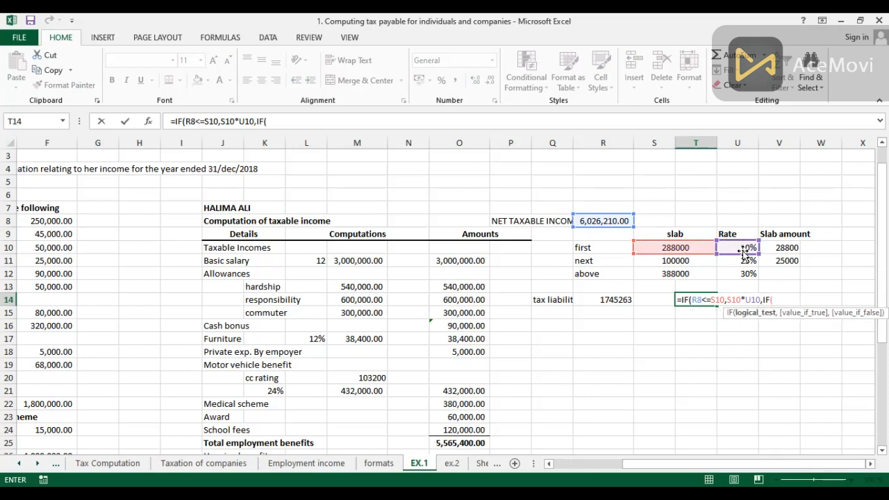
left_click(600, 222)
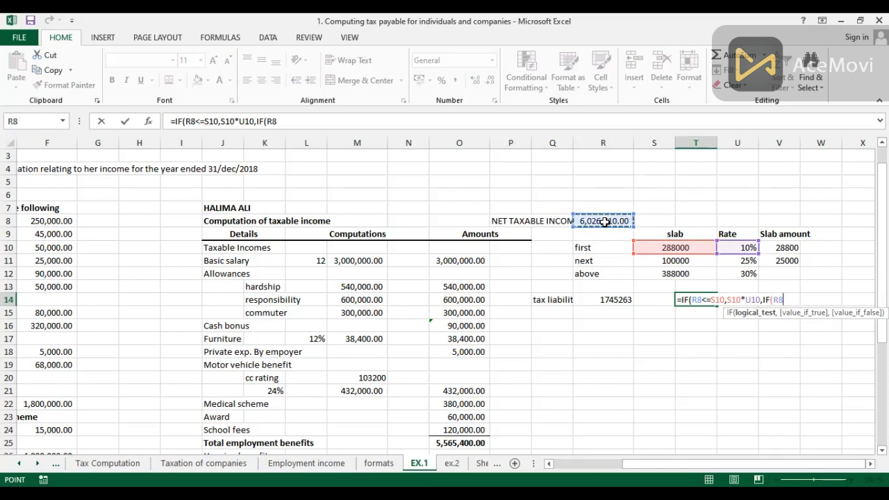
type("<=")
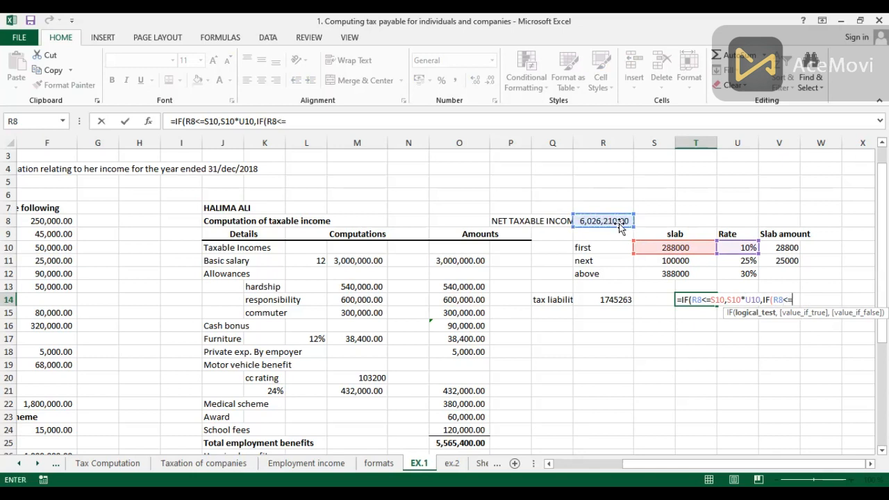
left_click(667, 272)
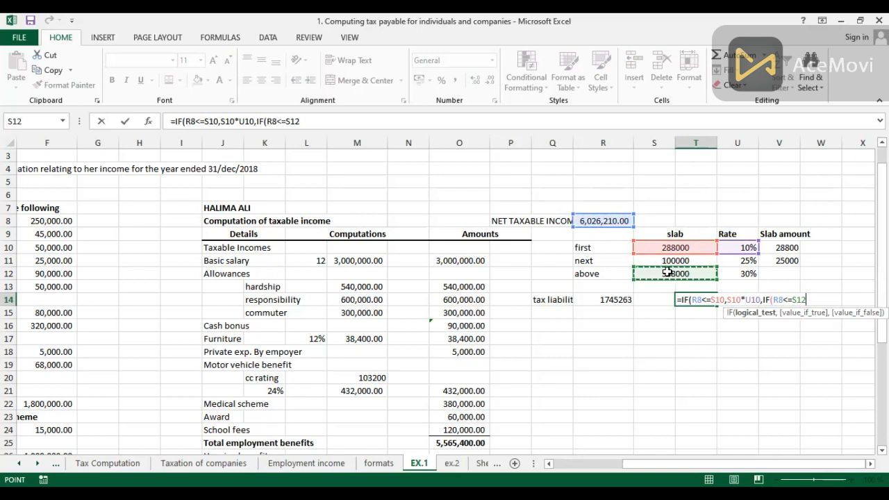
type(",")
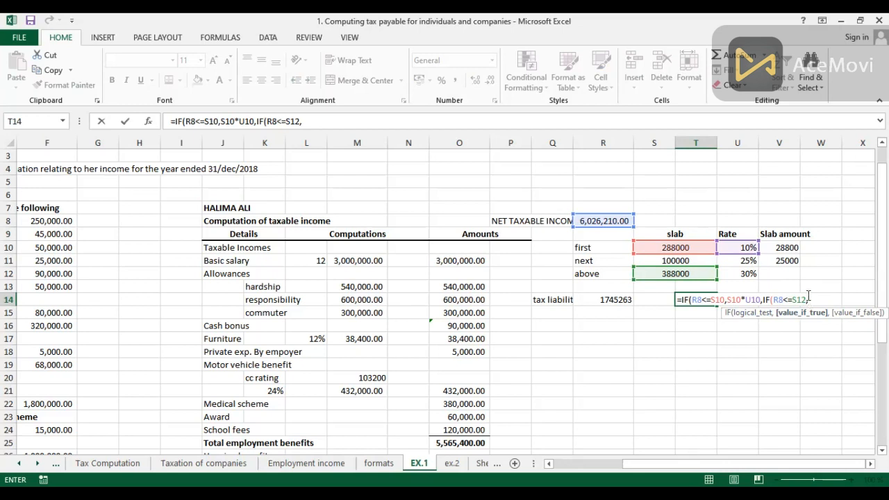
left_click(787, 245)
type("+(")
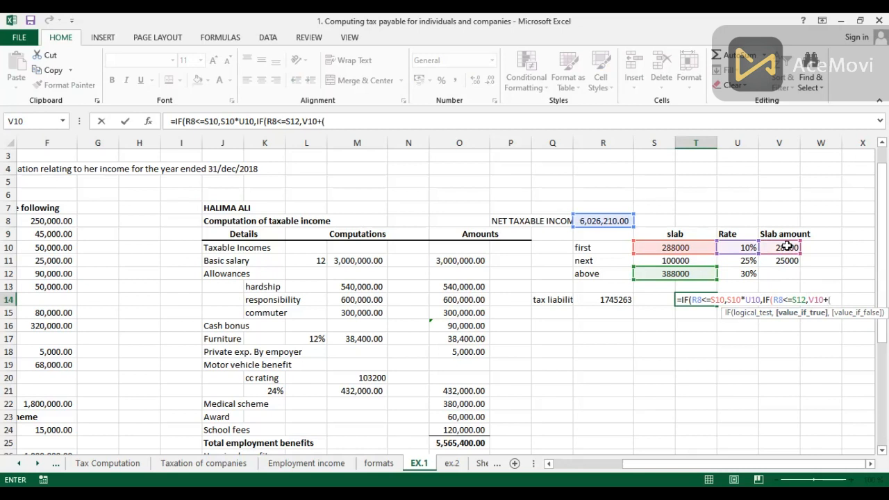
left_click(659, 247)
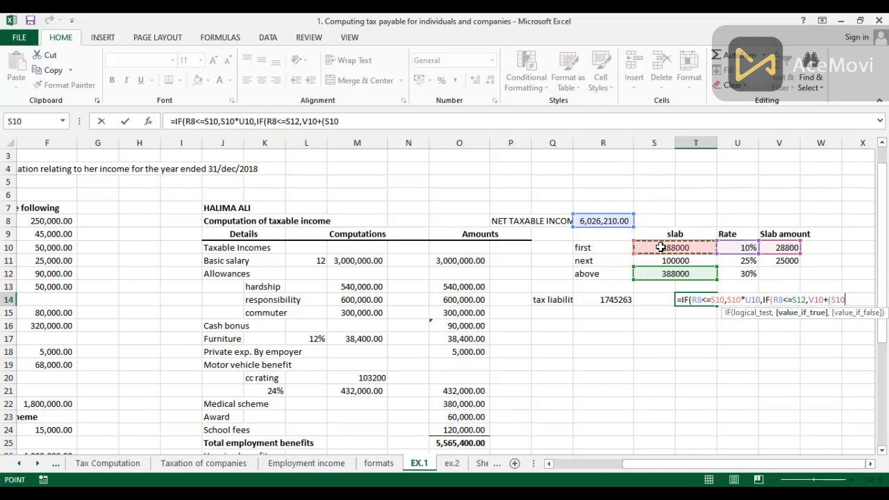
type("+")
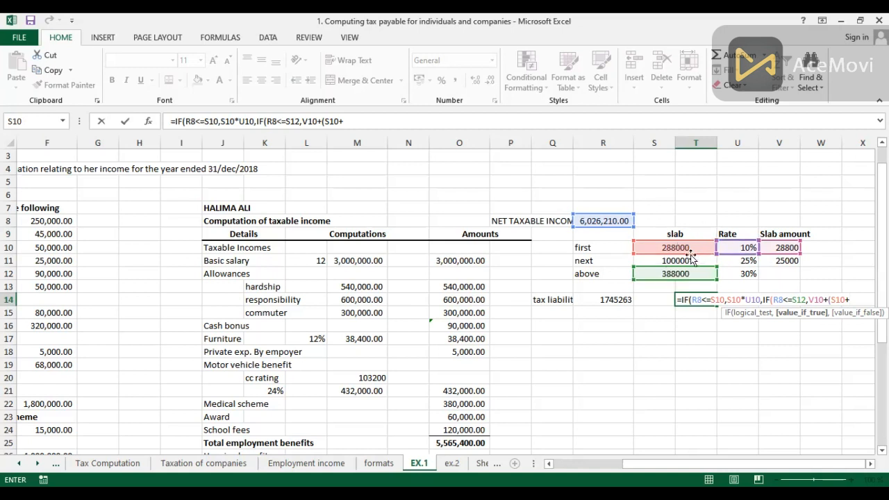
key("BackSpace")
key("BackSpace")
key("BackSpace")
key("BackSpace")
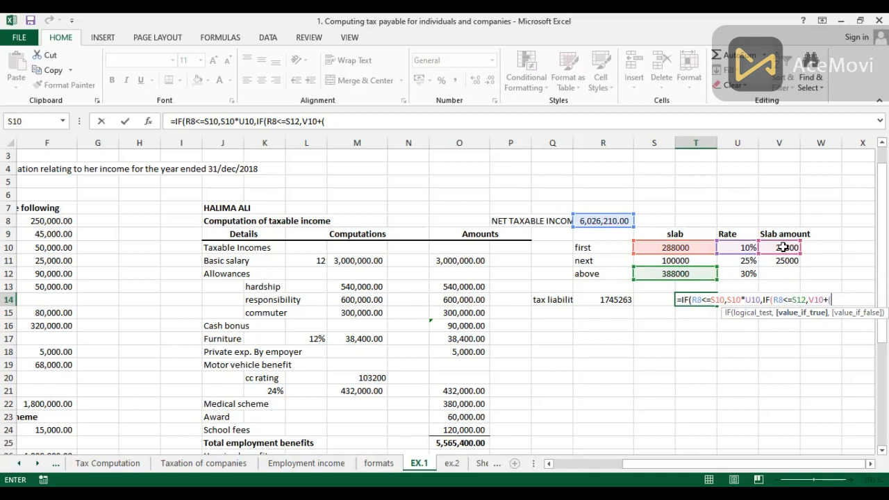
- Complete the second IF's value-if-true in T14 with S12 minus S10 in brackets, multiplied by the rate in U11
left_click(664, 273)
type("-")
left_click(673, 247)
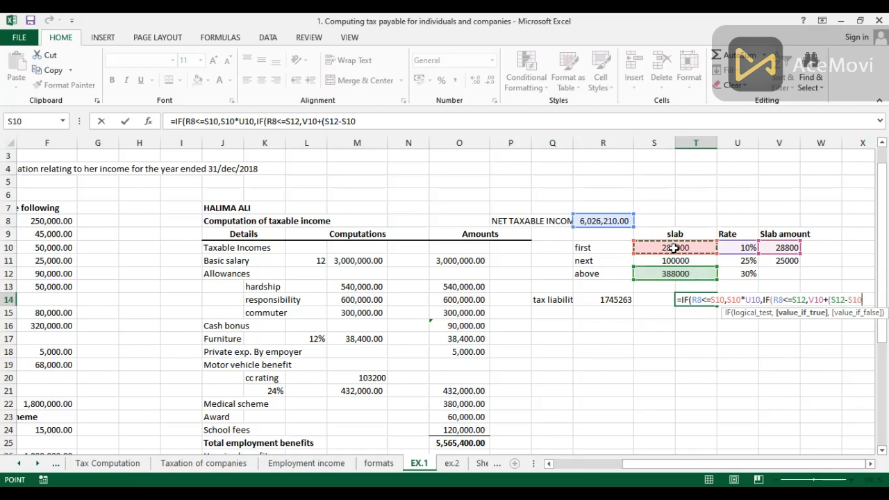
type(")")
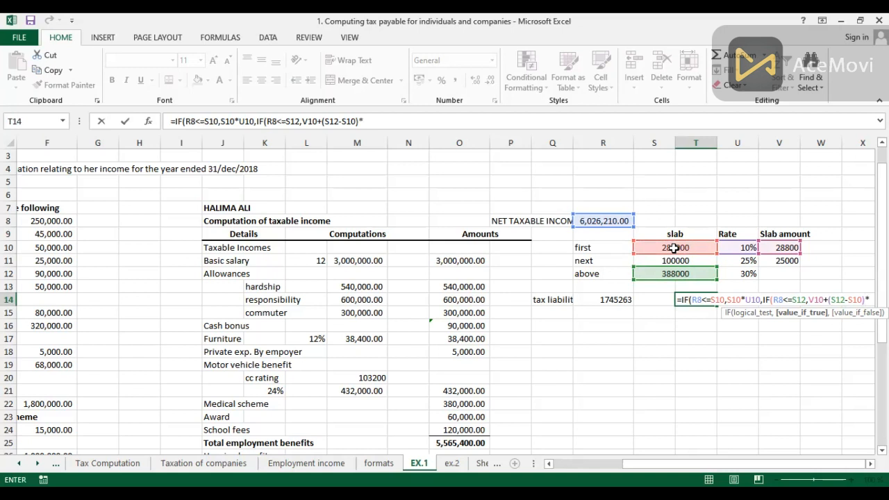
type("*")
left_click(743, 261)
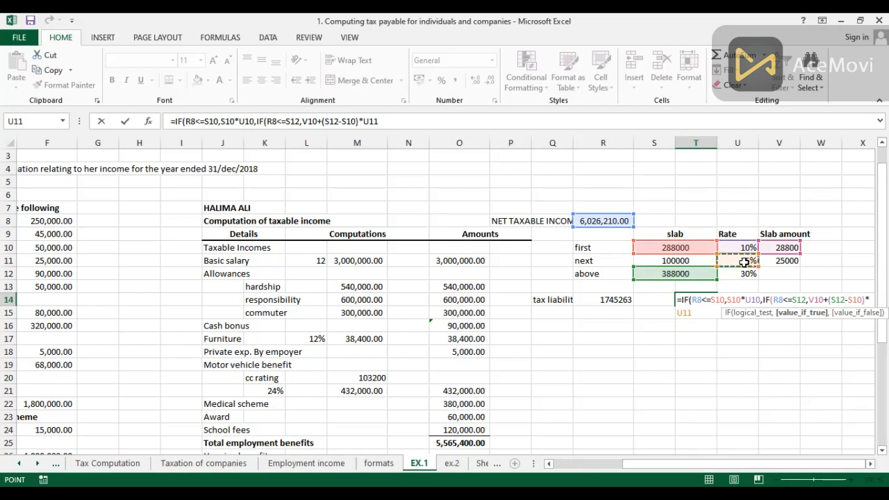
type(",")
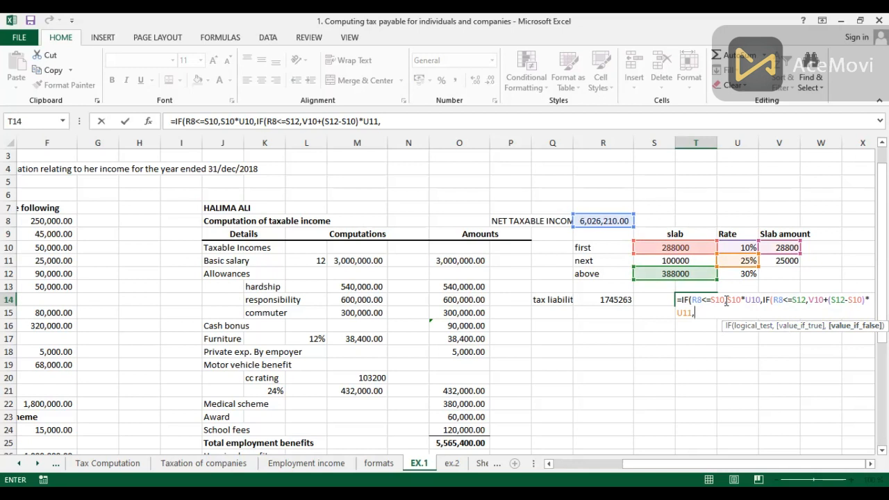
- Set the T14 formula's final value-if-false to V10+V11+(R8-S12)*U12 and complete the nested IF
left_click(785, 247)
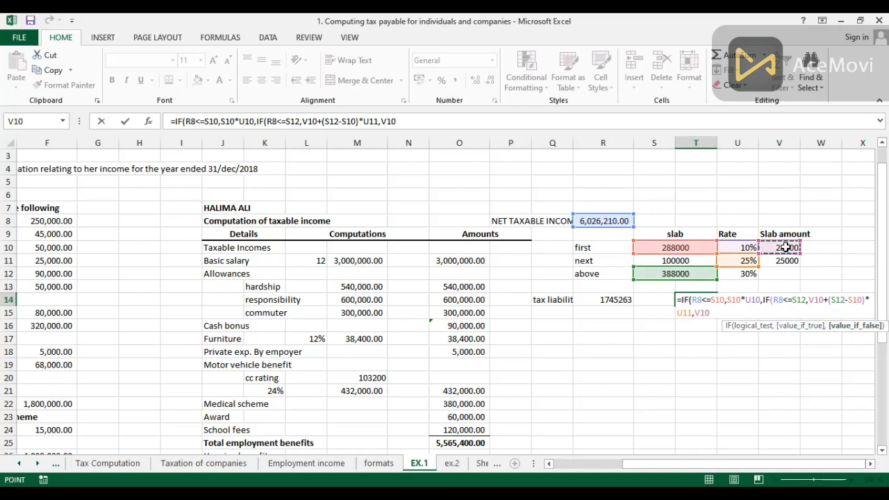
type("+")
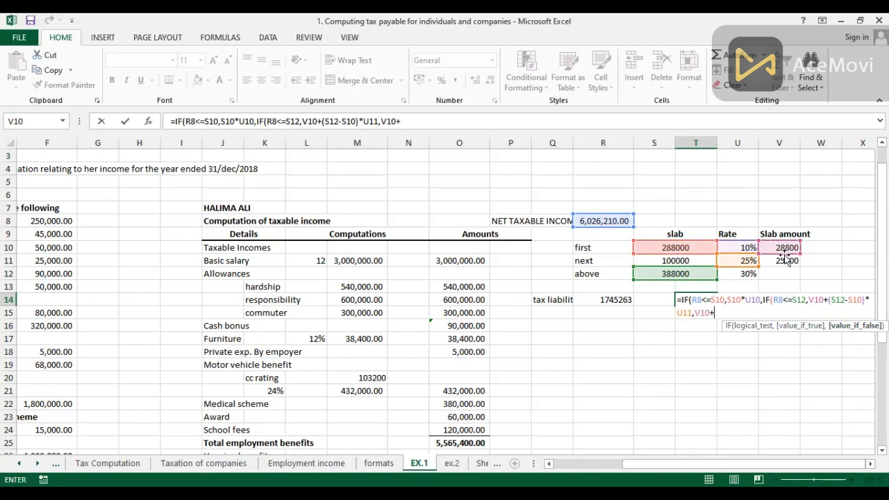
left_click(782, 260)
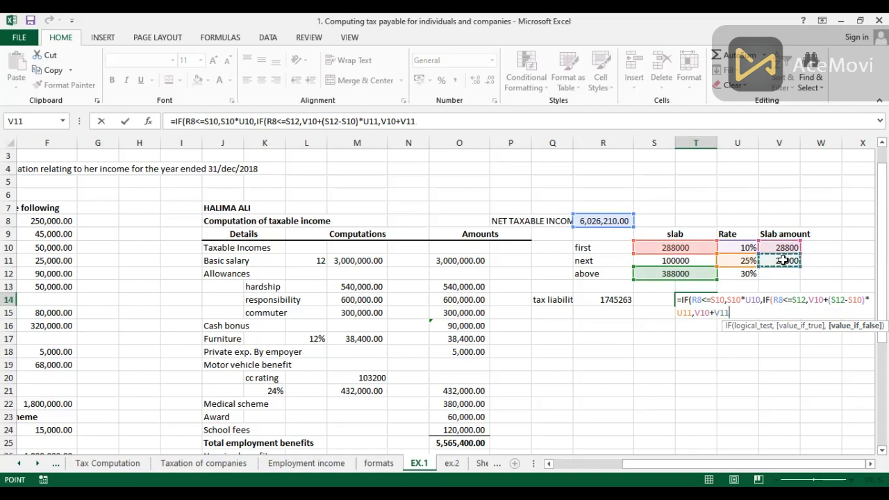
type("+(")
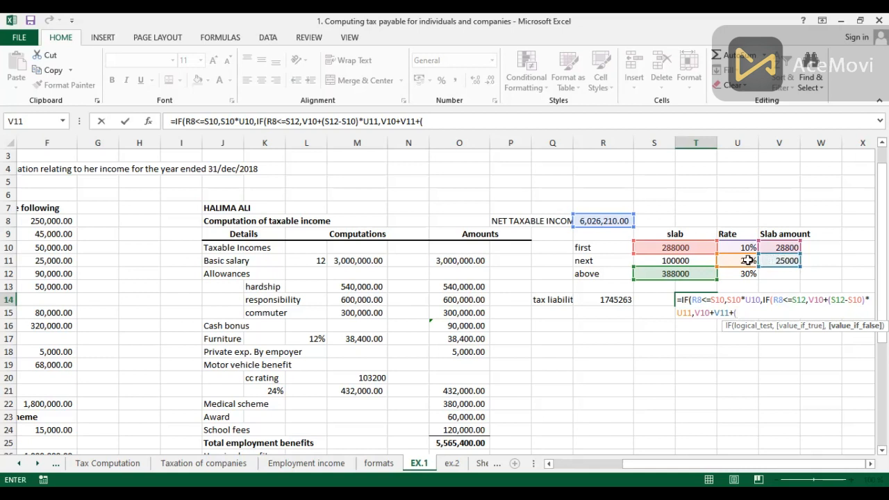
left_click(604, 221)
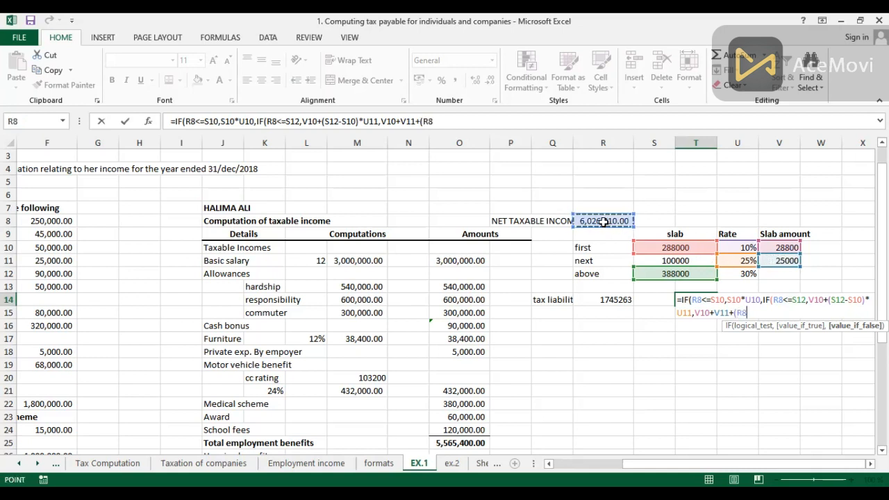
type("-")
left_click(673, 274)
type(")*")
left_click(744, 273)
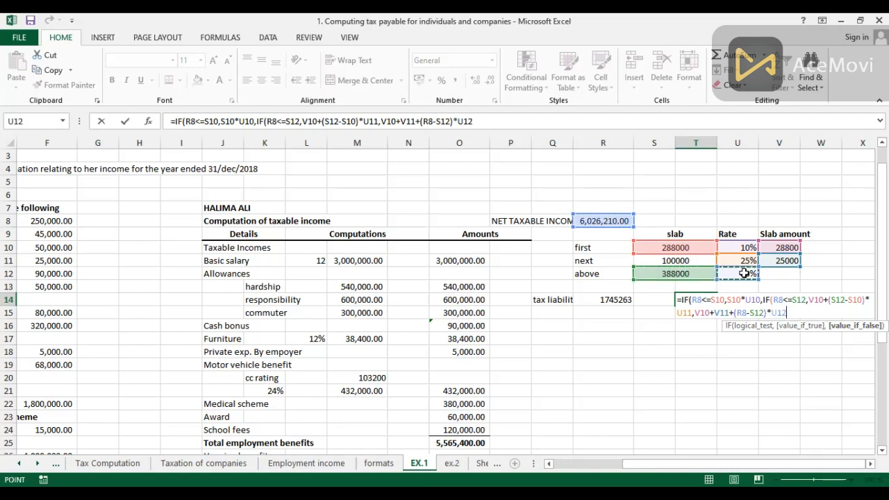
type("))")
key("Return")
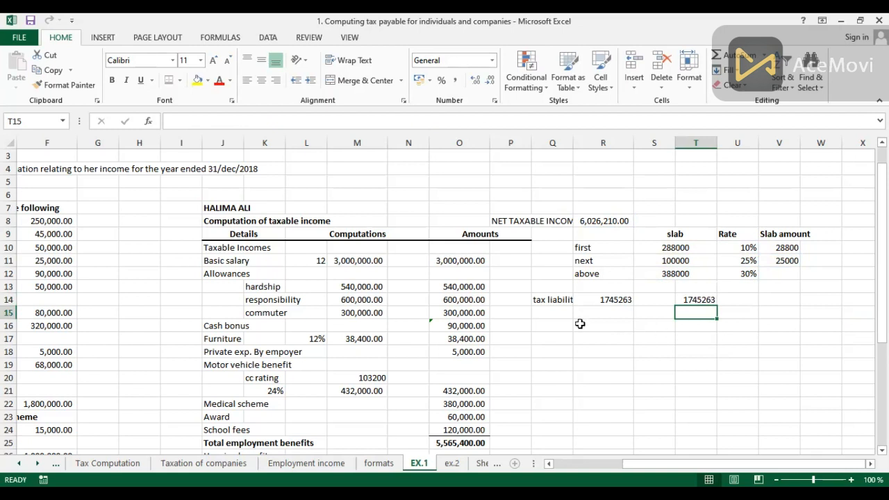
- Label R16 "GROSS TAX LIABILITY" and link T16 to the tax computed in T14
left_click(602, 327)
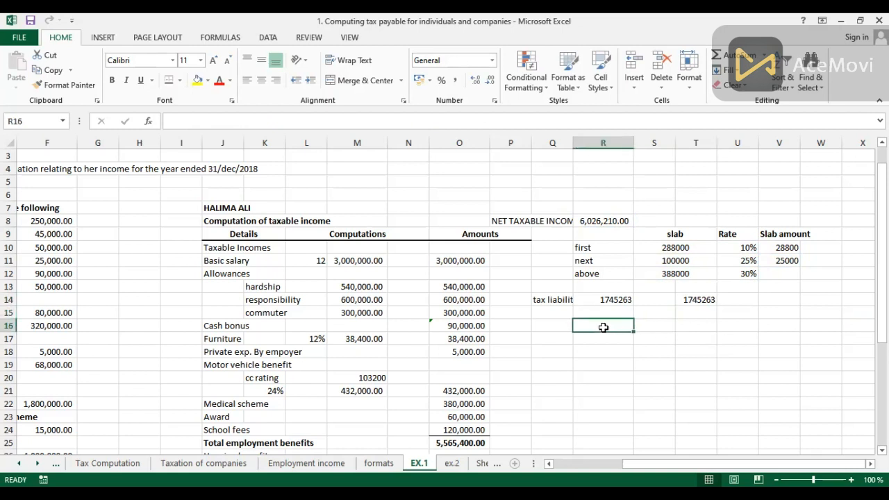
type("GROSS TAX LIABILITY")
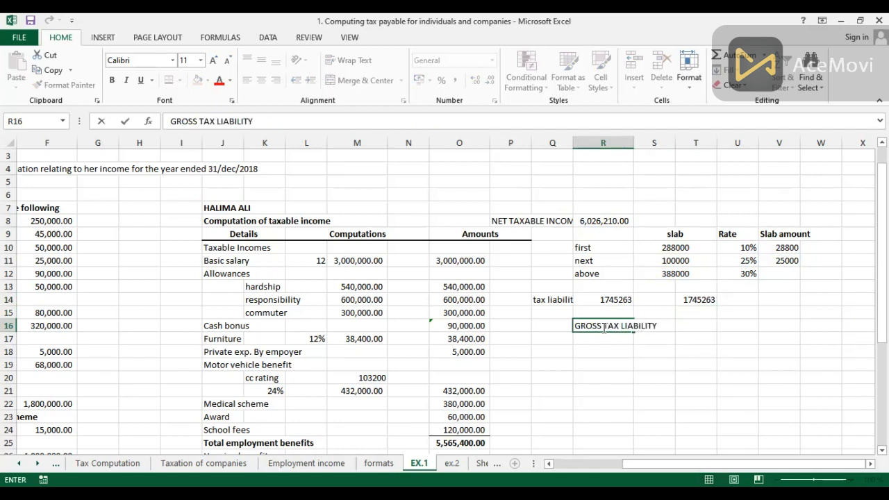
key("Tab")
left_click(696, 322)
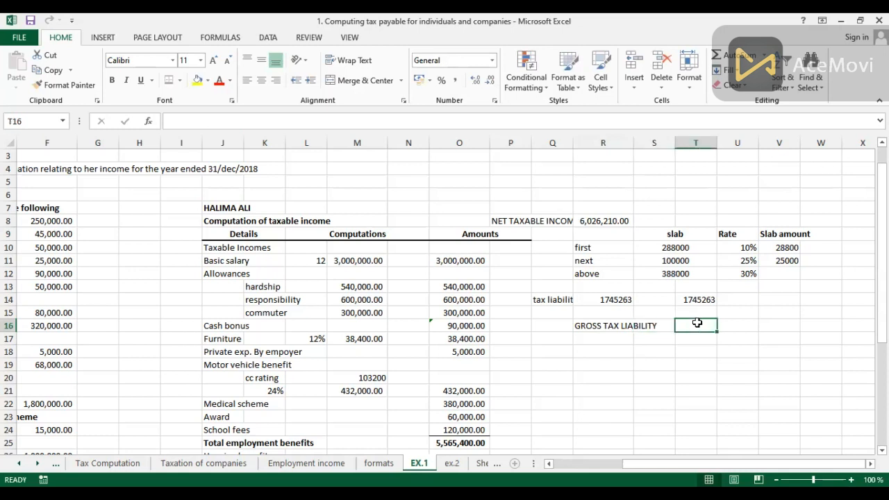
type("=")
left_click(699, 300)
key("Return")
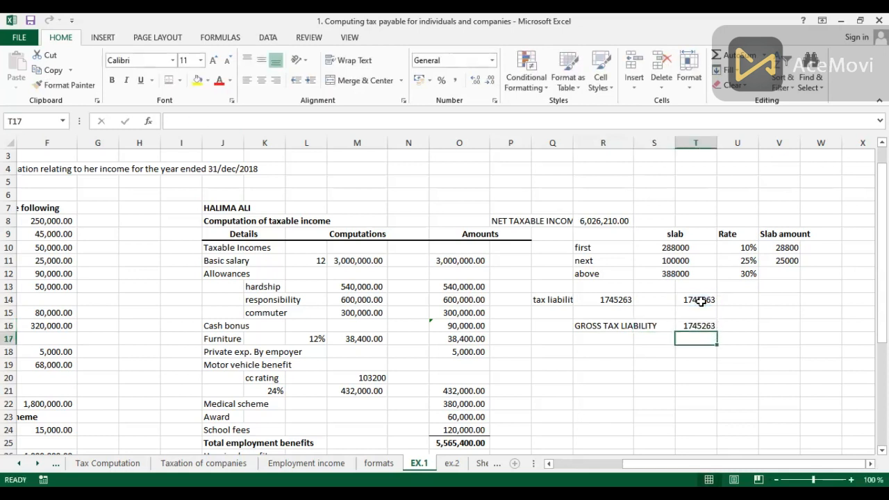
- Enter the label "less" in R17 and the deduction label "PAYE" in S18
left_click(584, 339)
type("less")
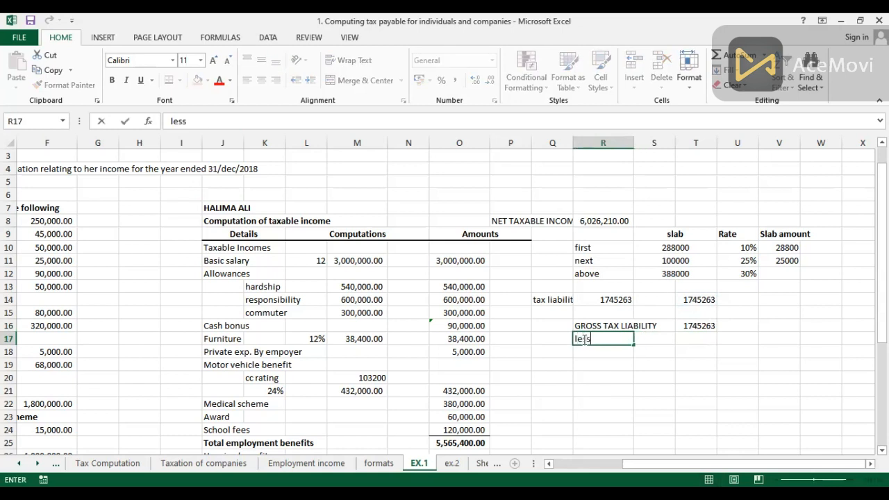
key("Return")
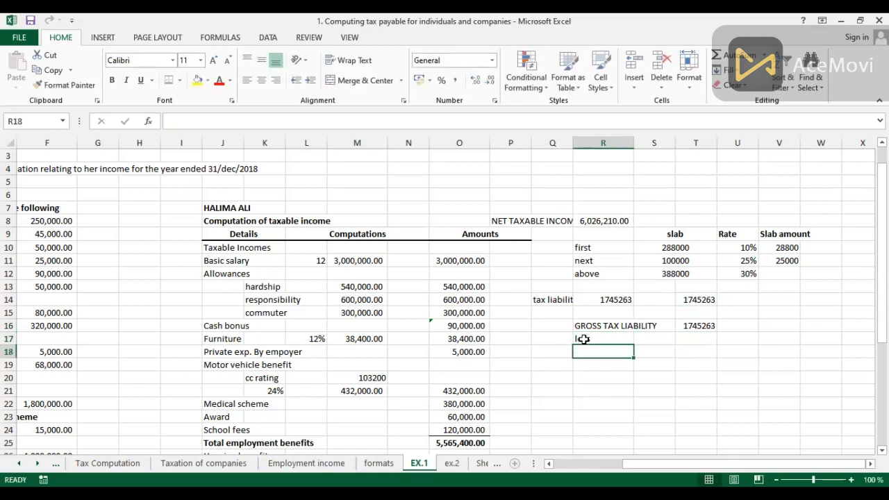
left_click(646, 353)
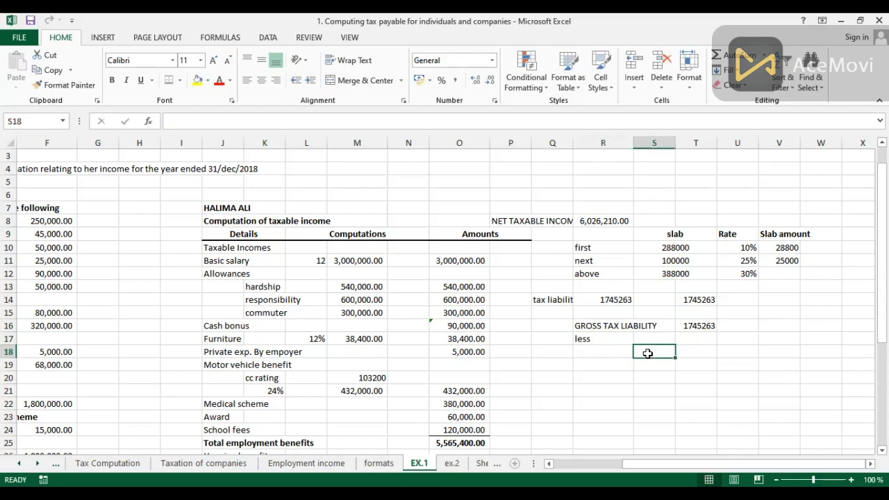
type("PAYE")
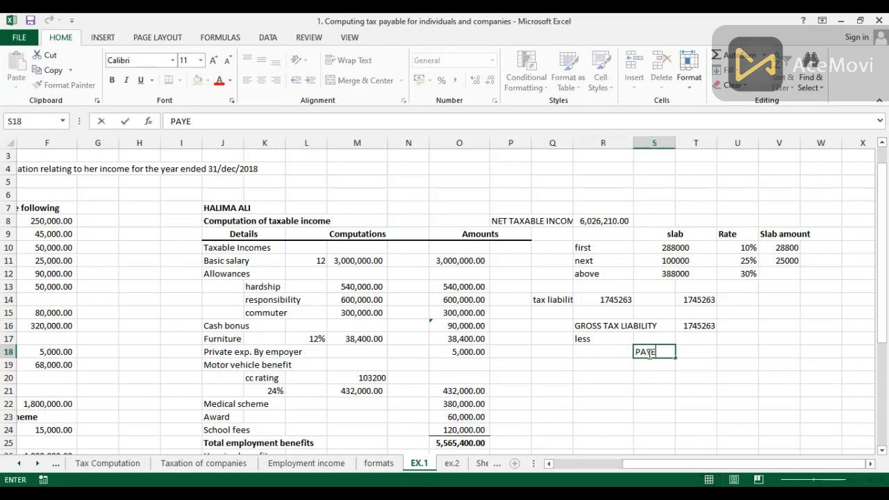
key("Return")
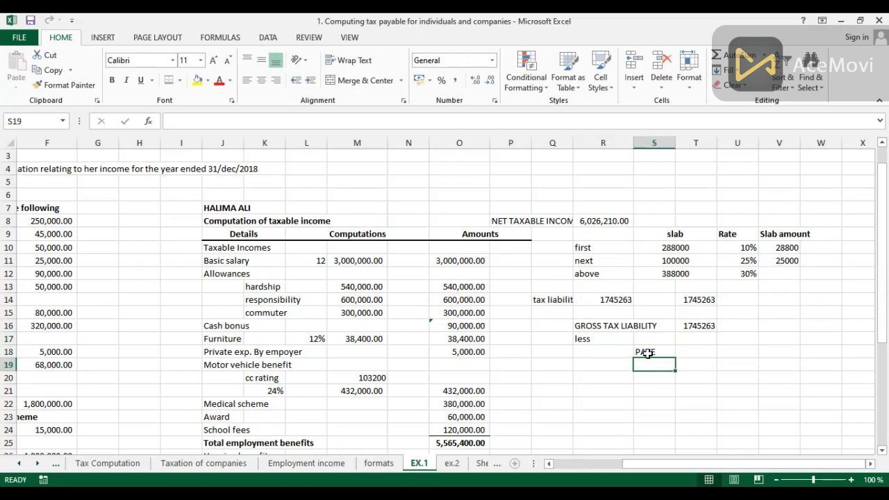
- Enter the deduction label "personal relief" in S19, below the PAYE label
type("P")
key("BackSpace")
key("BackSpace")
type("pers")
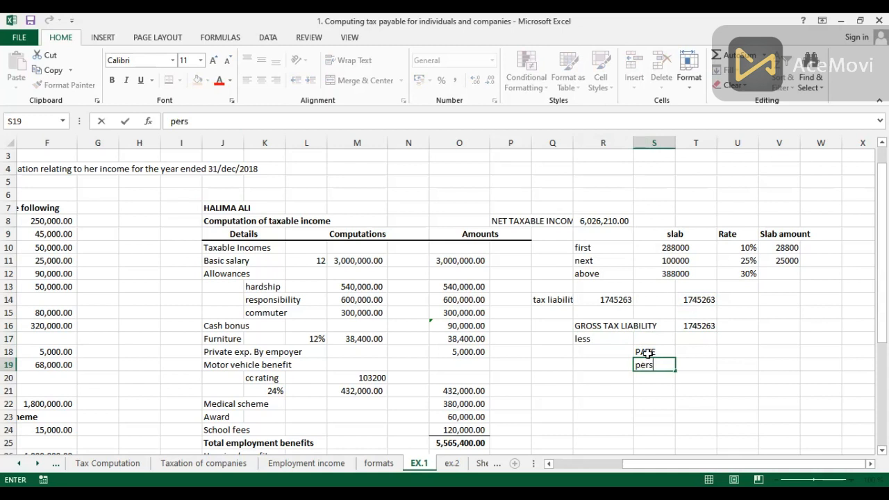
type("onal relief")
left_click(646, 420)
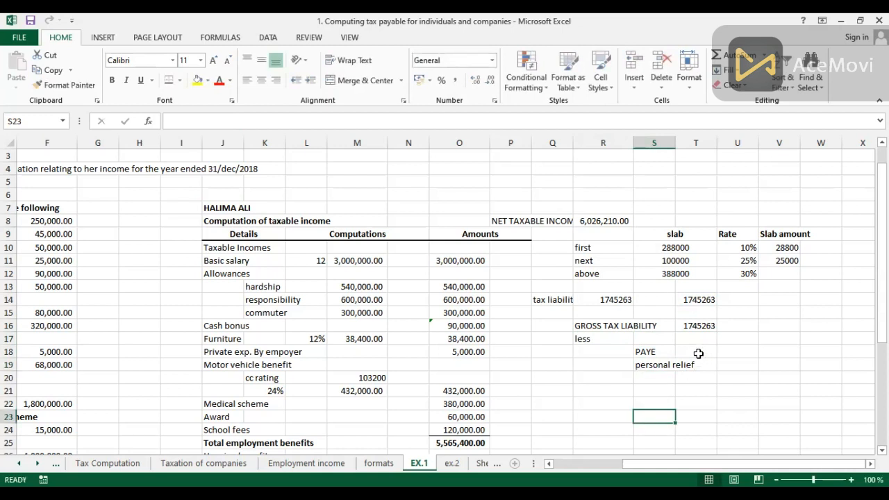
- Calculate annual PAYE in T18 as the monthly PAYE in F19 multiplied by 12
left_click(697, 353)
type("=")
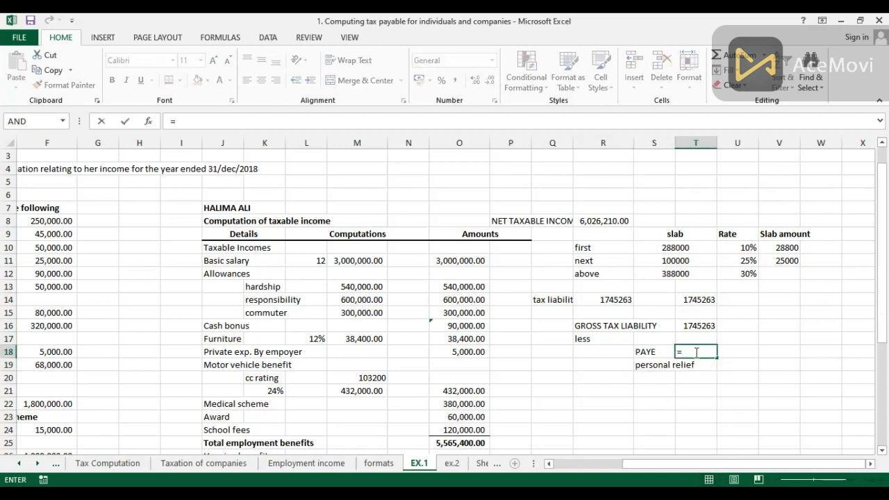
left_click(548, 464)
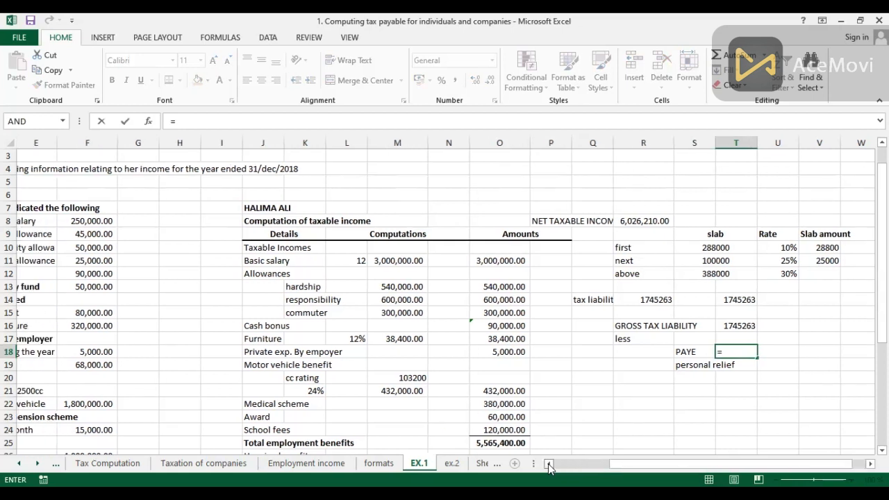
left_click(548, 463)
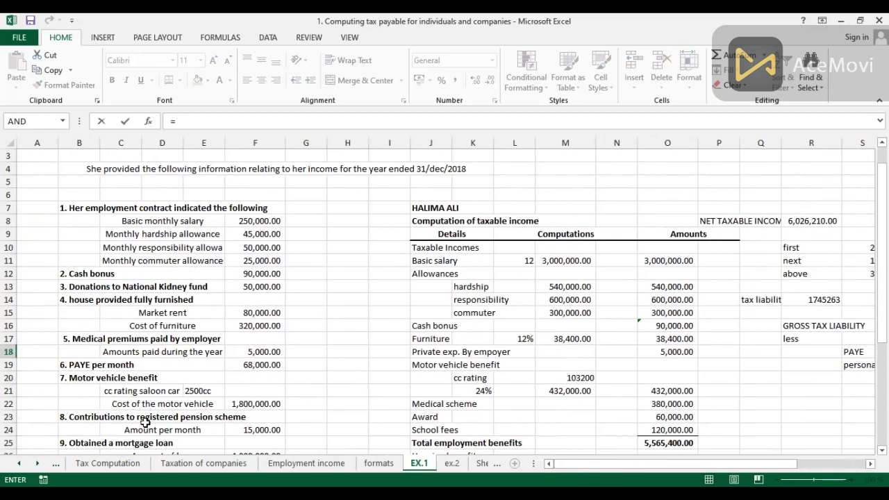
left_click(266, 364)
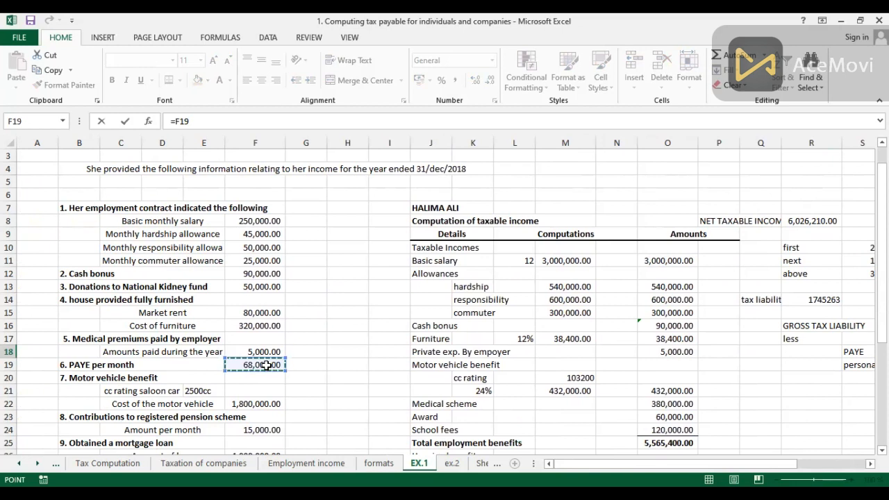
type("*")
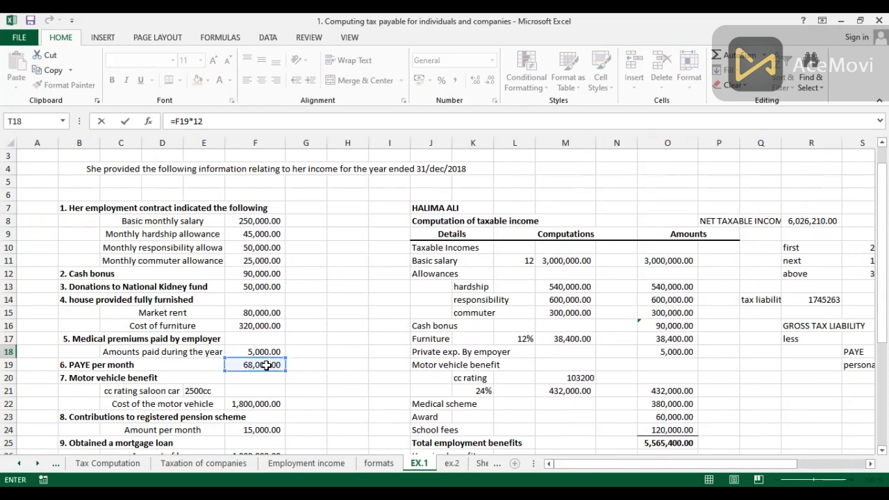
key("Return")
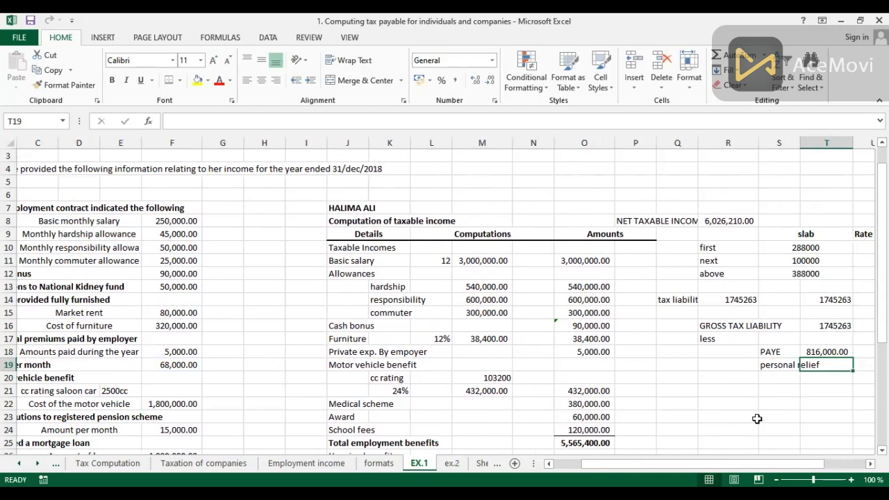
- Enter 28800 as the personal relief amount in T19
type("28")
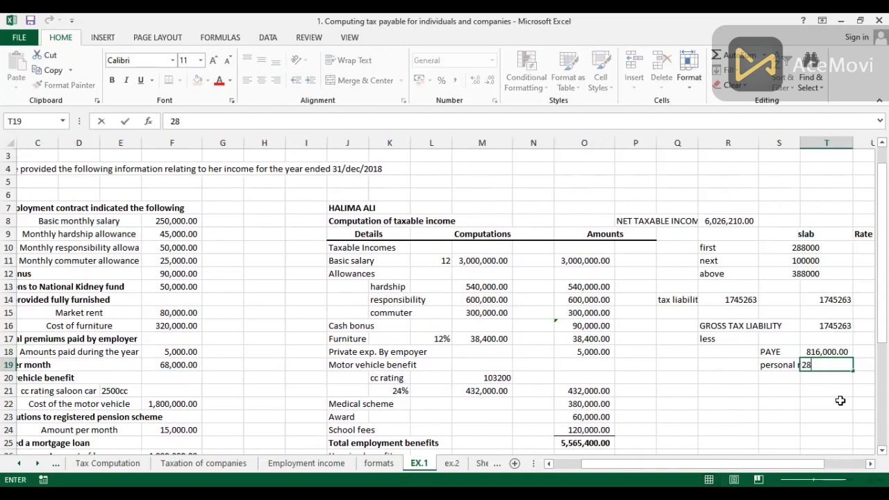
type("800")
key("Return")
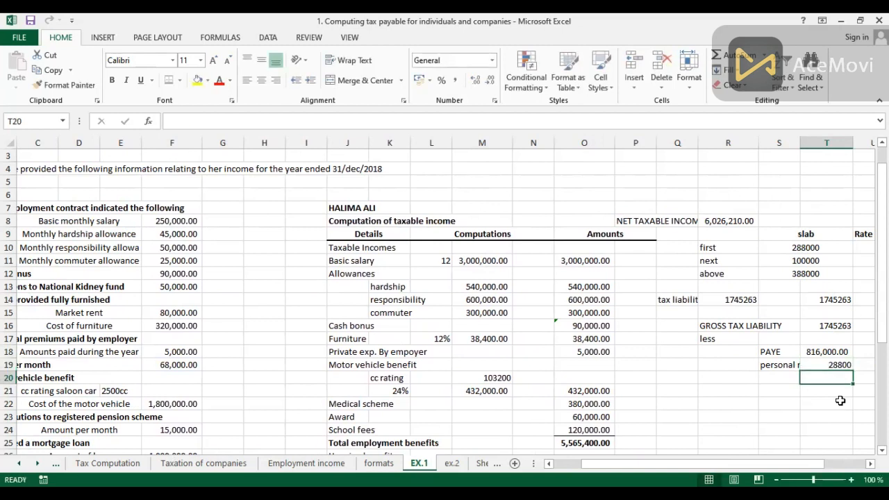
- Calculate the net tax in T20 as T16 minus T18 minus T19
type("=")
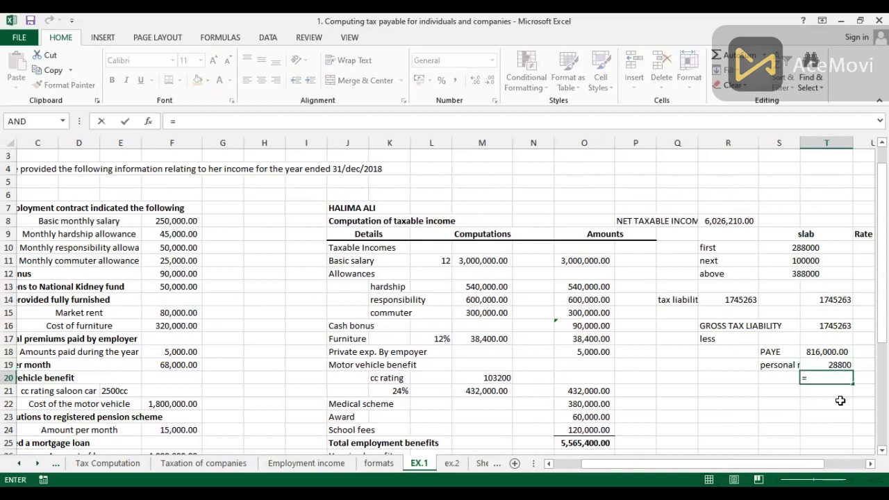
left_click(835, 325)
type("-")
left_click(815, 352)
type("-")
left_click(814, 365)
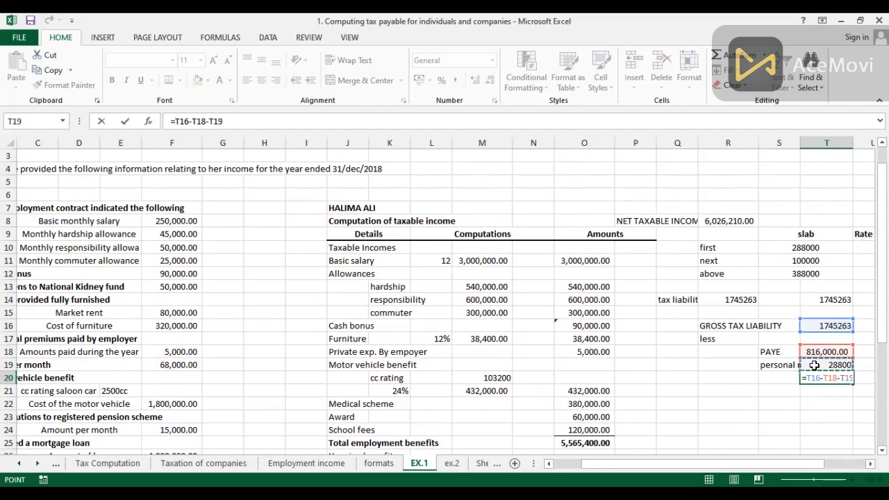
key("Return")
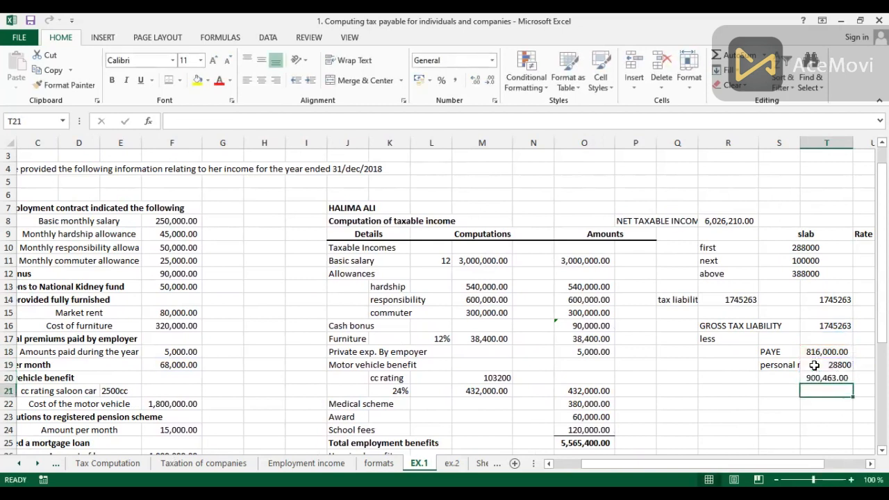
- Enter the label "NET TAX" in R20 and make it bold
left_click(713, 382)
type("N")
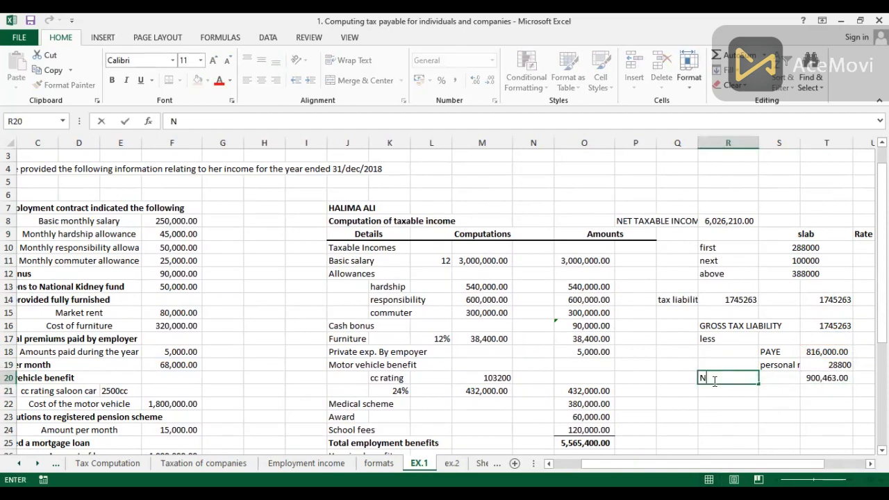
type("ET TAX")
key("Return")
key("Up")
key("ctrl+b")
- Make the net tax amount in T20 bold and add a border line along its top edge
left_click(824, 378)
key("ctrl+b")
key("alt+h")
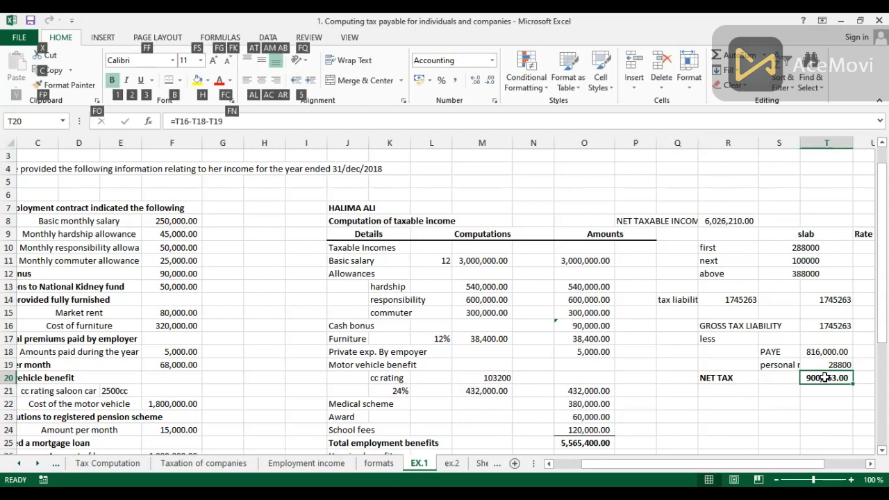
left_click(739, 416)
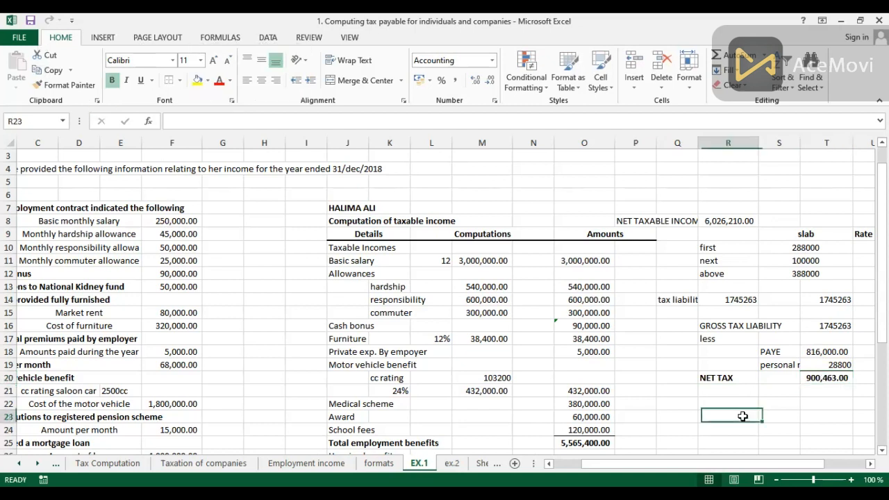
- Enter the heading "TAX ASSESSMENT" in R15, above the gross tax liability row
left_click(708, 314)
type("TAX")
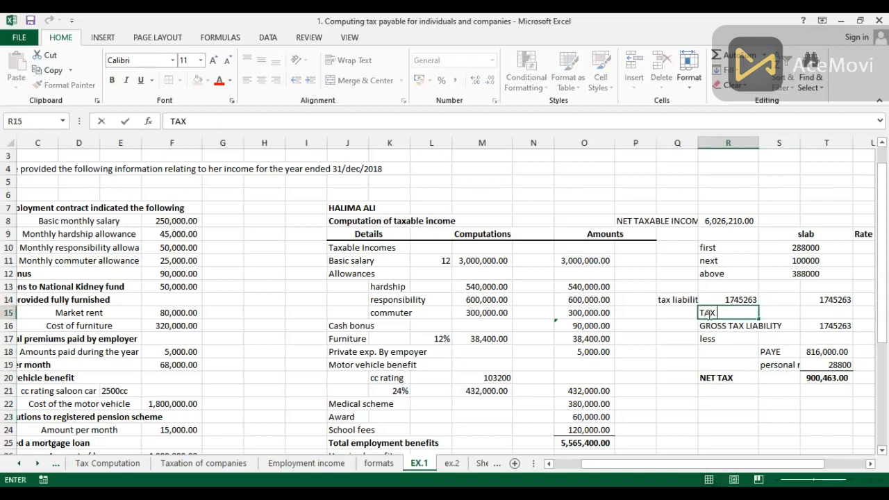
type(" ASSESSMENT")
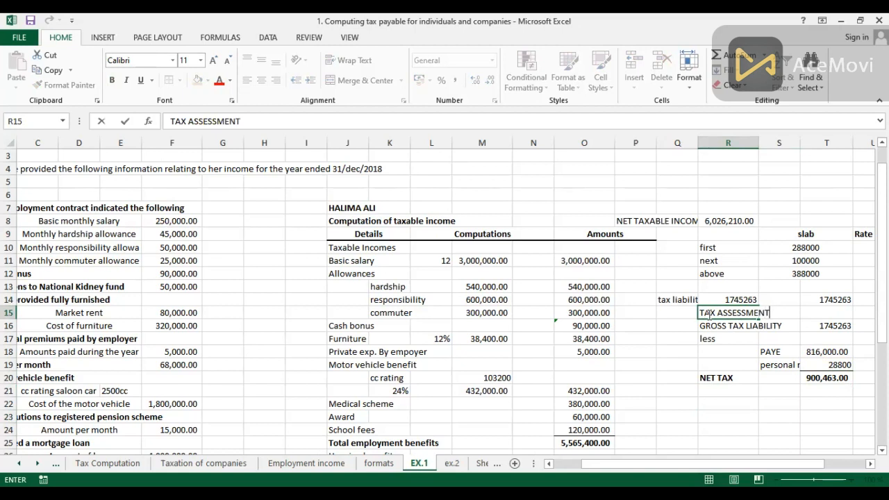
key("Up")
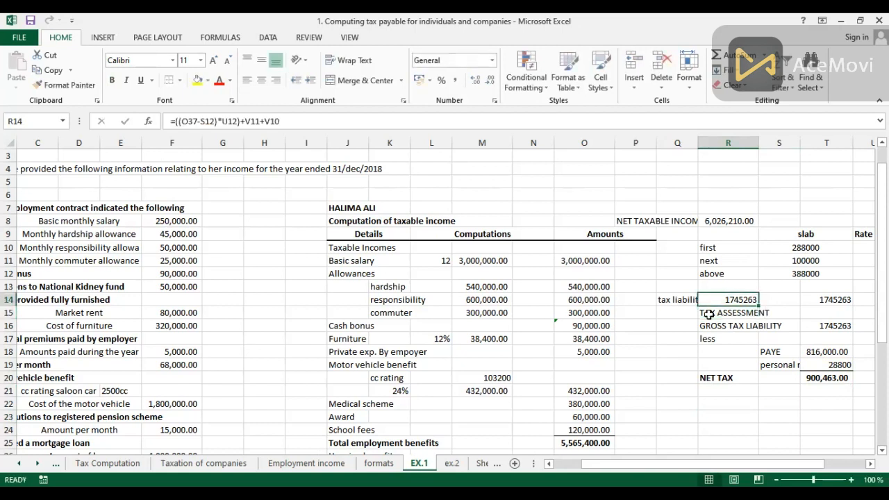
- Merge and center the "TAX ASSESSMENT" heading across R15:T15 and make it bold
left_click(710, 313)
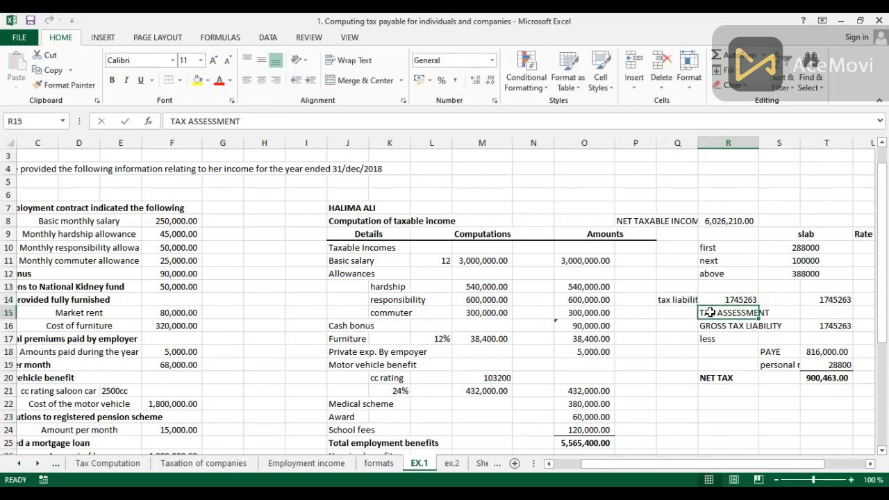
left_click_drag(710, 312, 824, 313)
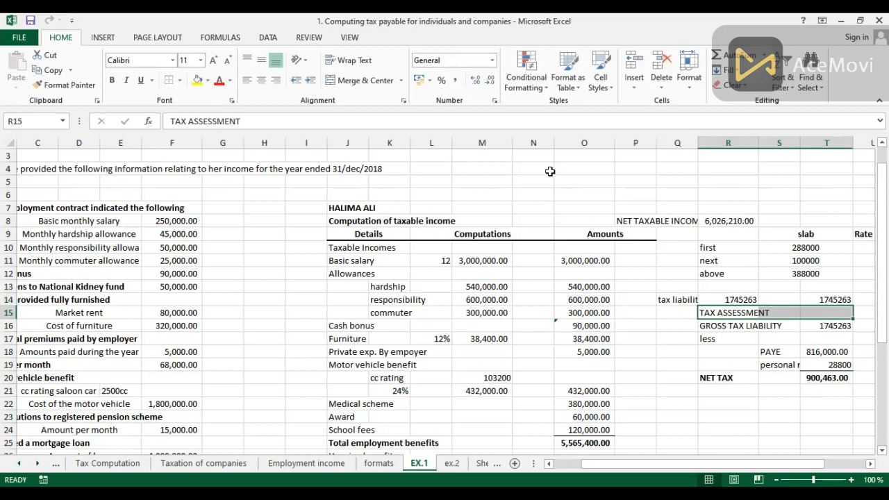
left_click(355, 86)
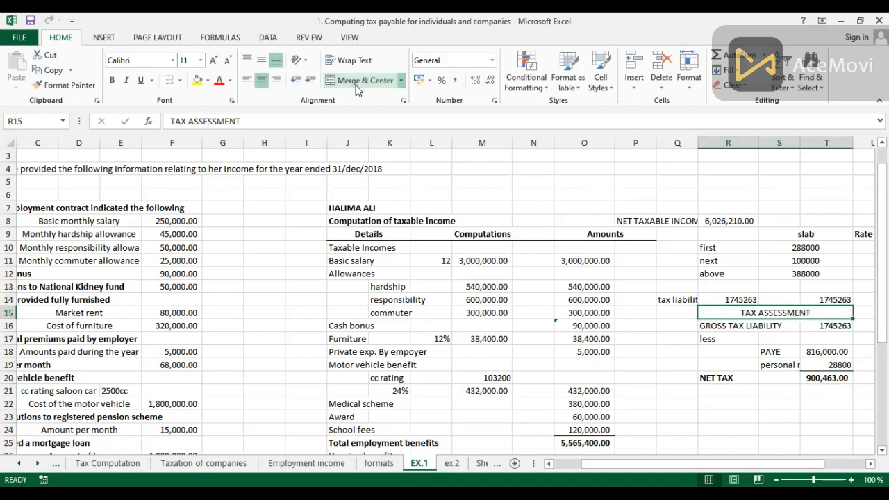
key("ctrl+b")
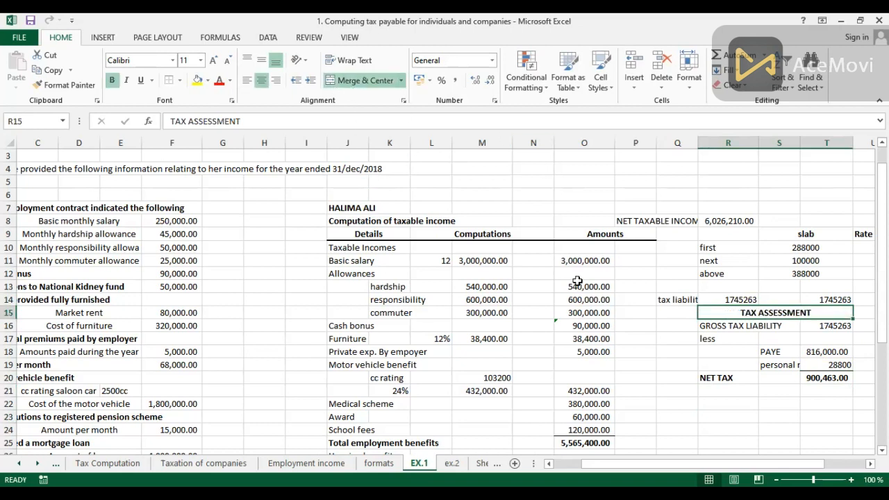